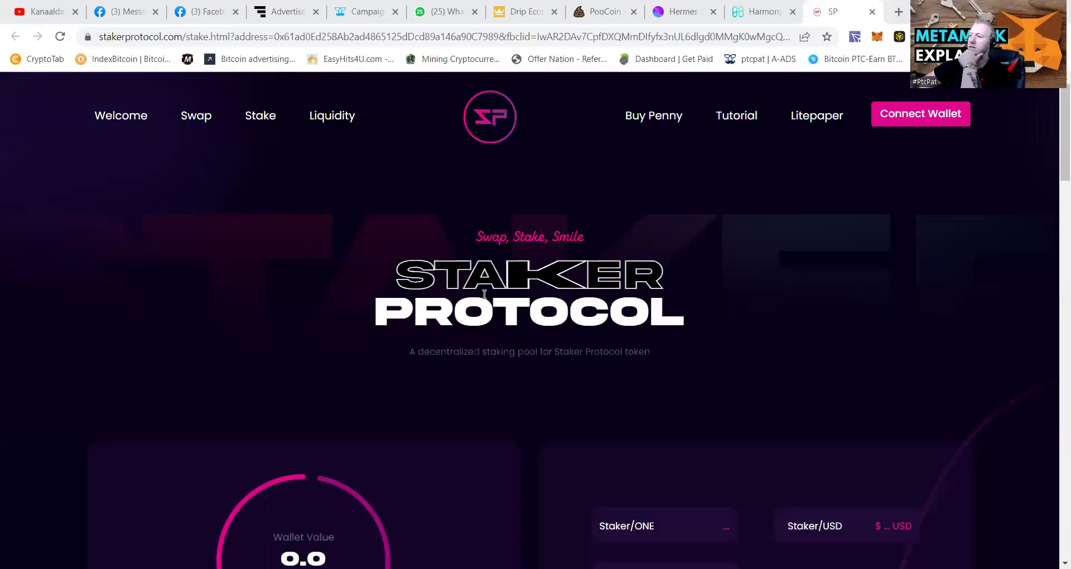
# Look through the Staker Protocol staking page, including the staking balances, referral link, upline address and team details sections
pyautogui.scroll(-1, 574, 316)
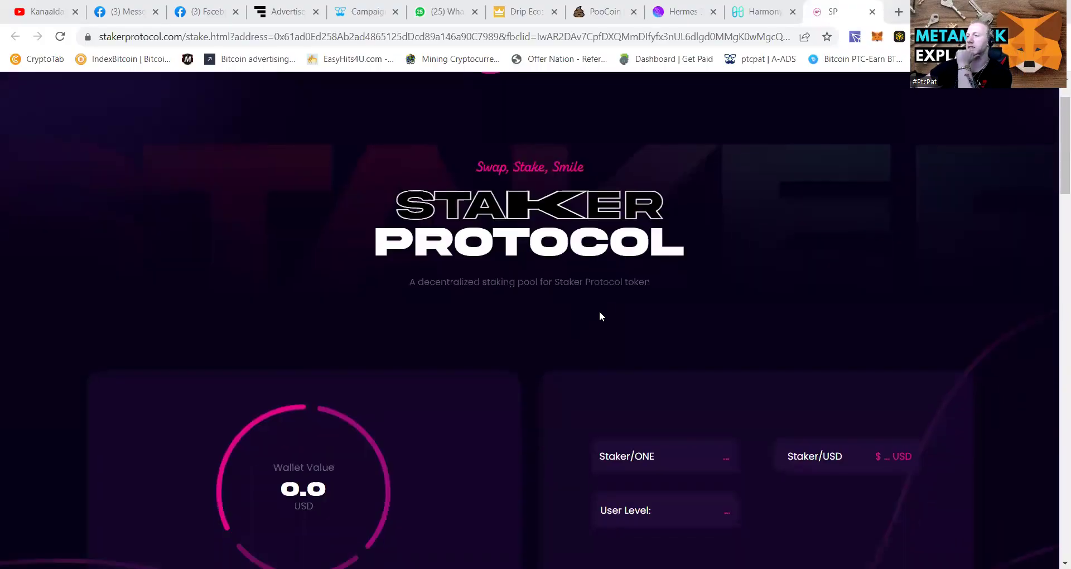
pyautogui.scroll(-5, 605, 310)
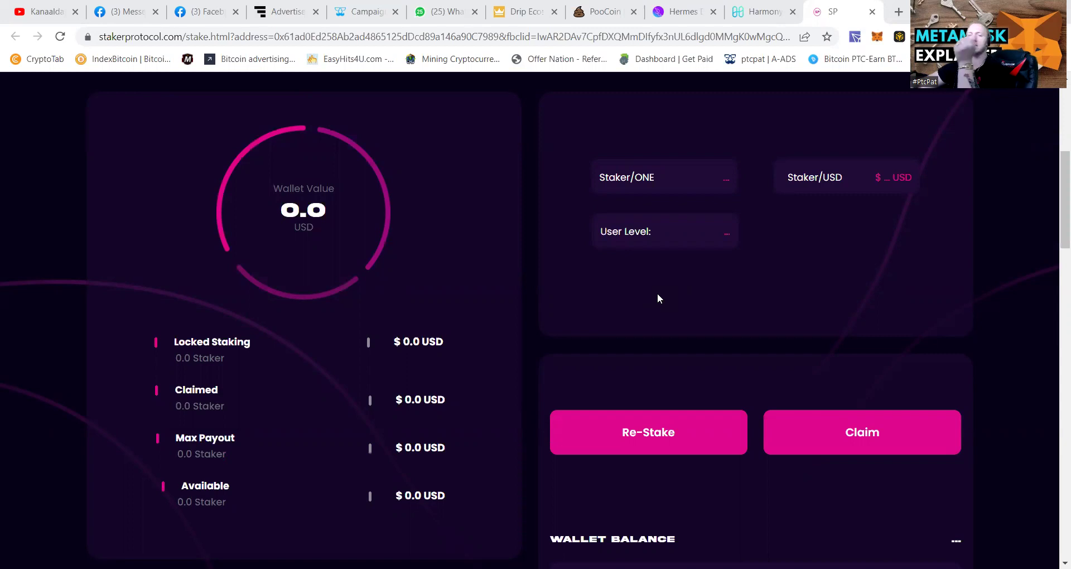
pyautogui.scroll(-5, 672, 279)
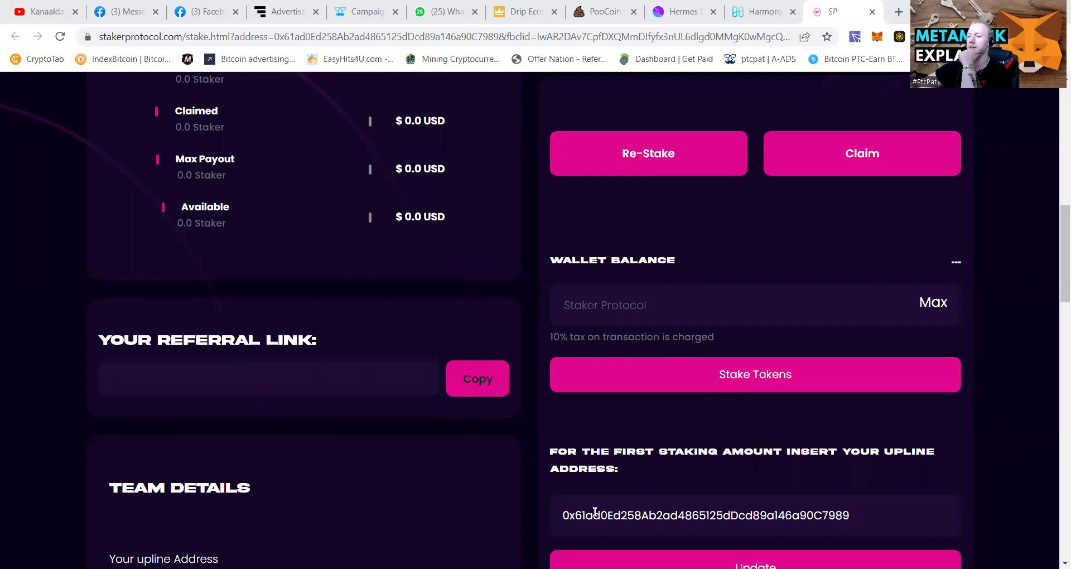
pyautogui.scroll(-4, 321, 349)
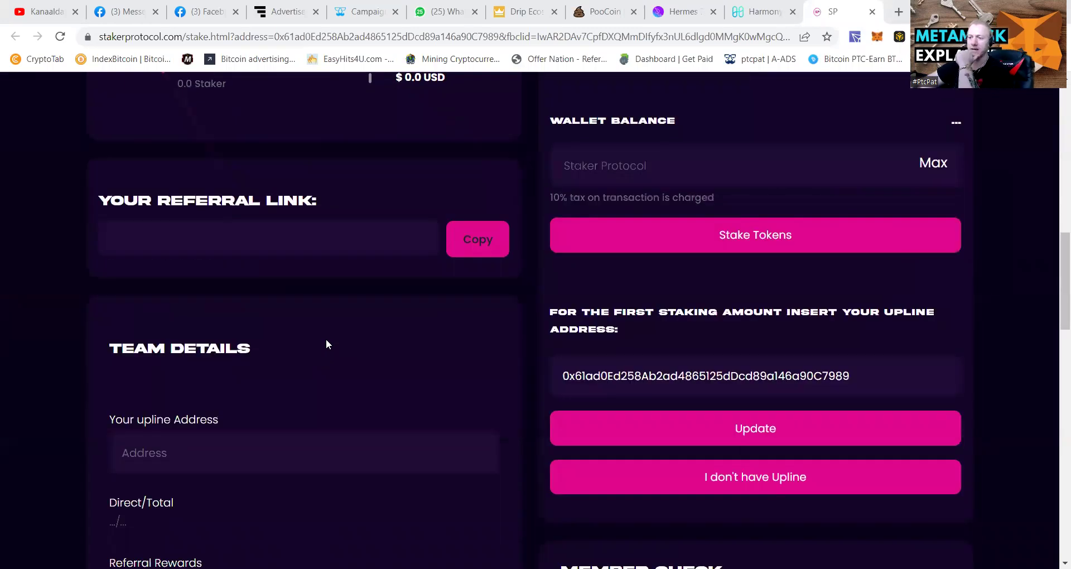
pyautogui.scroll(-1, 327, 343)
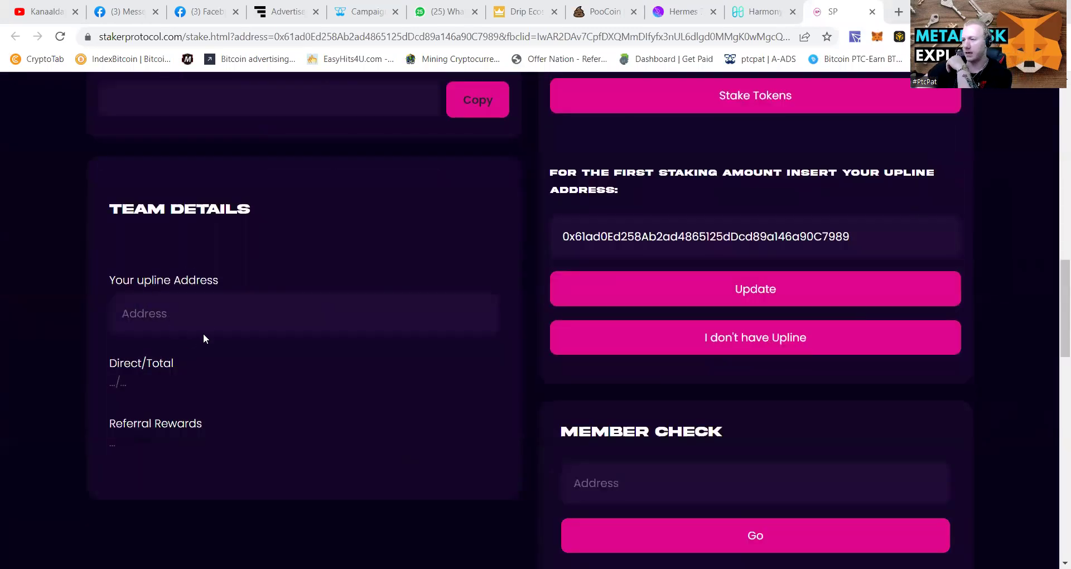
pyautogui.scroll(15, 213, 320)
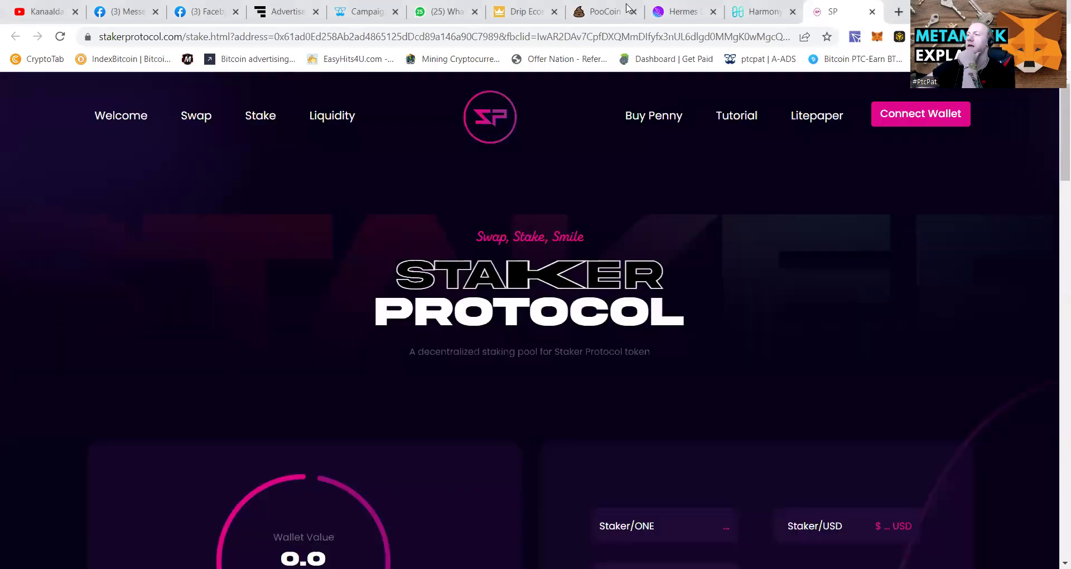
# Bring up the Hermes DeFi RPC guide and open MetaMask's network settings to add a custom network
pyautogui.click(678, 11)
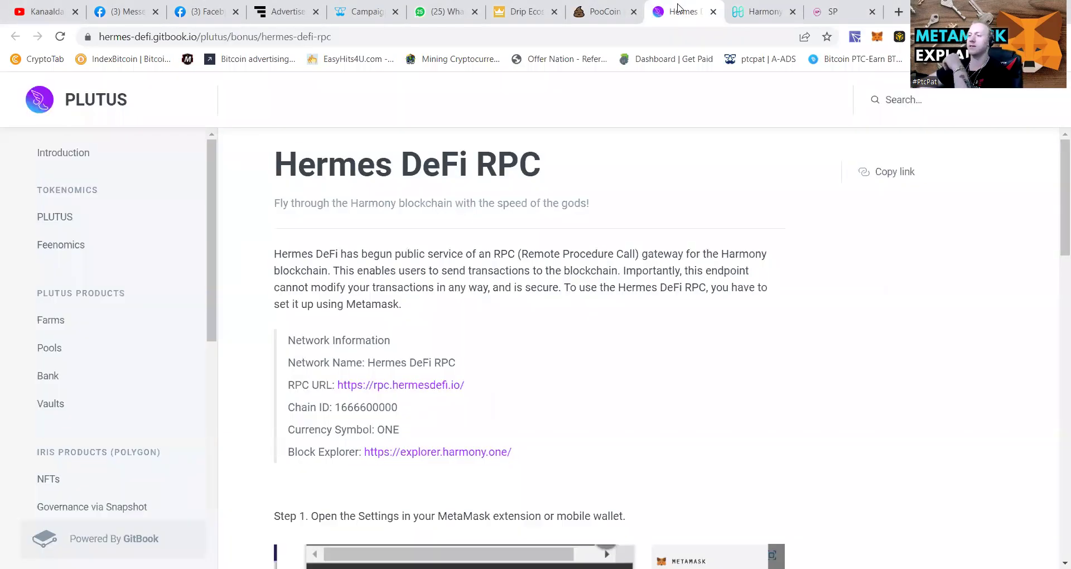
pyautogui.click(877, 37)
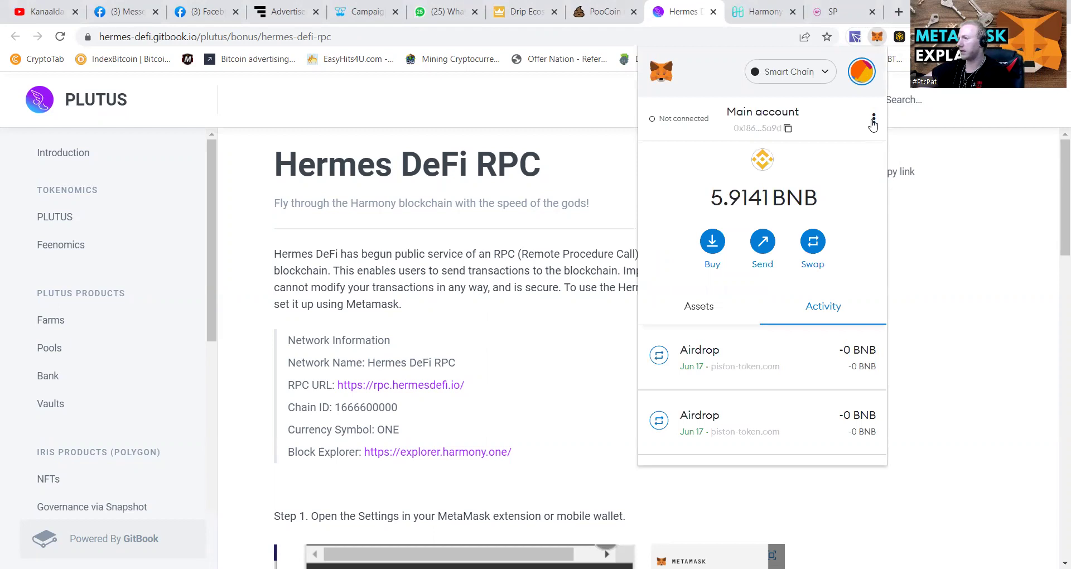
pyautogui.click(873, 120)
pyautogui.click(866, 80)
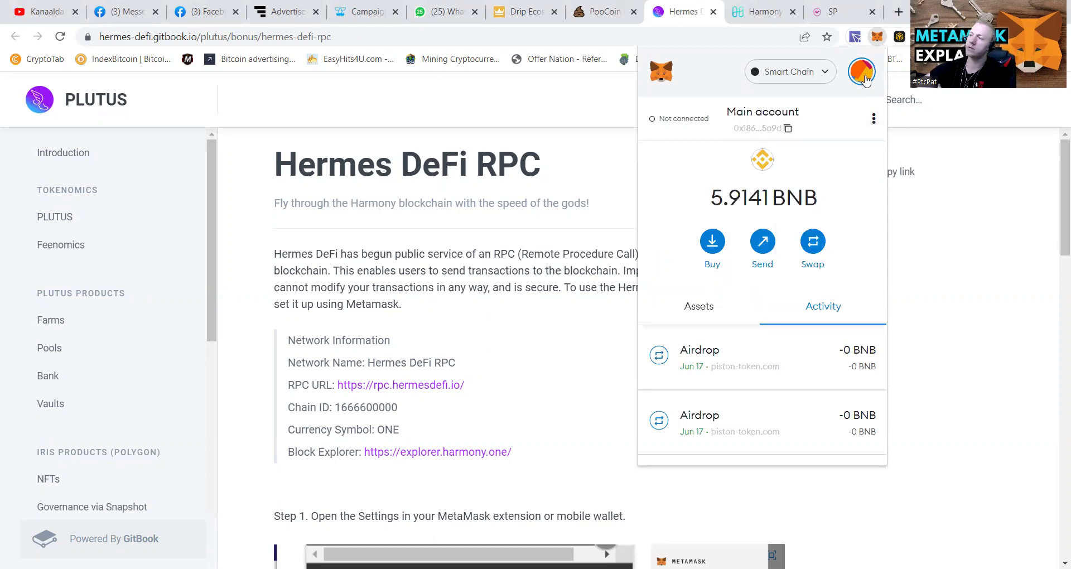
pyautogui.click(864, 78)
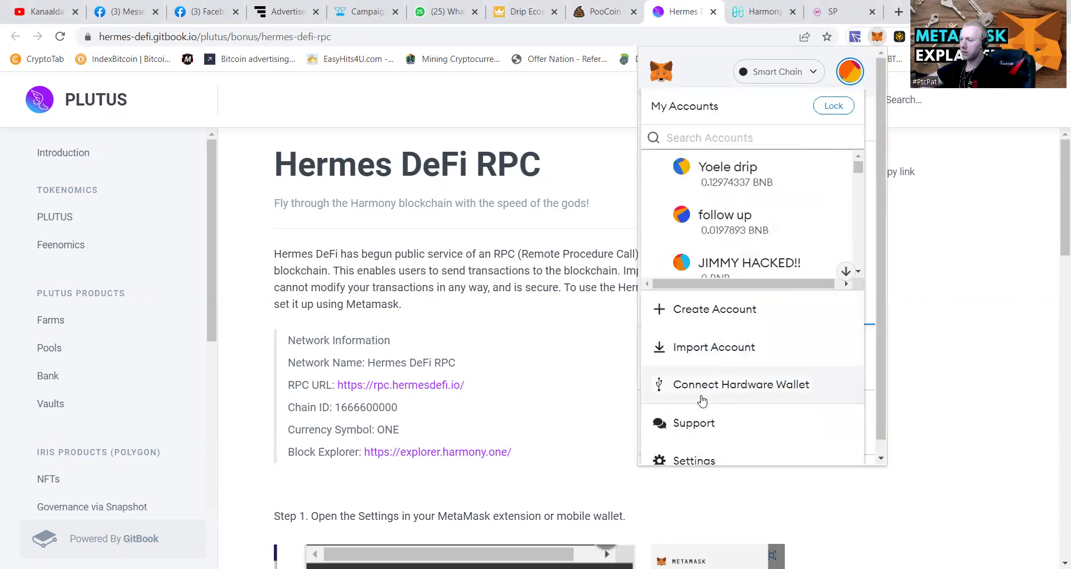
pyautogui.scroll(-1, 698, 418)
pyautogui.click(687, 453)
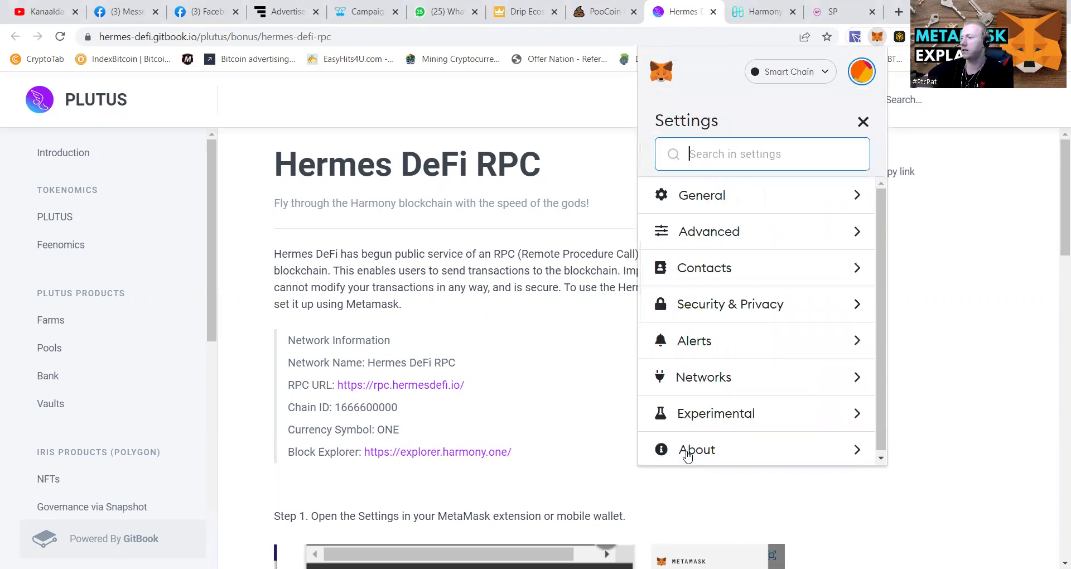
pyautogui.click(732, 380)
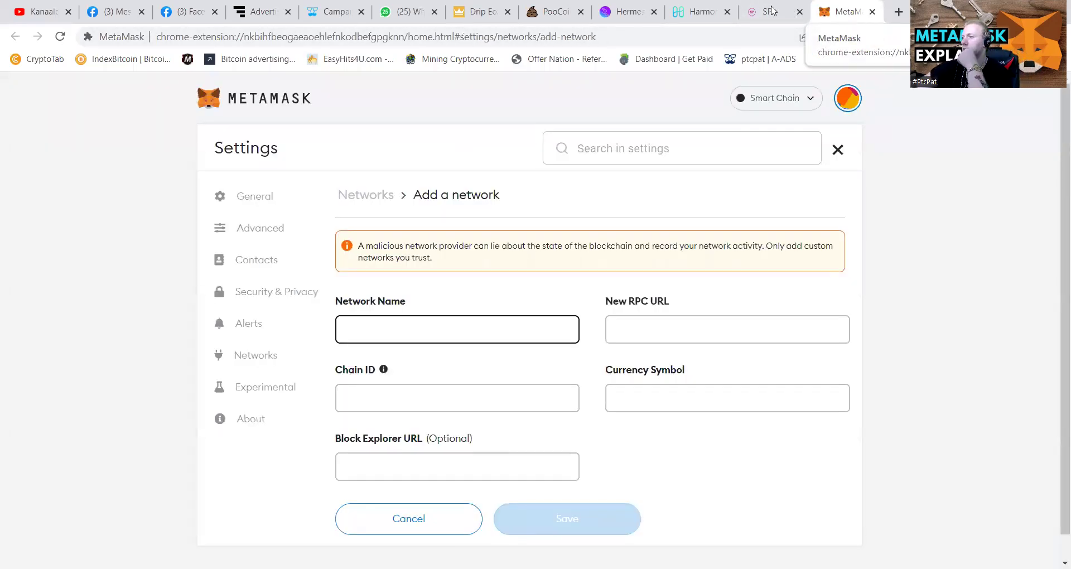
# Check the Hermes DeFi RPC guide's network details against MetaMask's add-network form, close the form and review the guide's first setup step
pyautogui.click(629, 17)
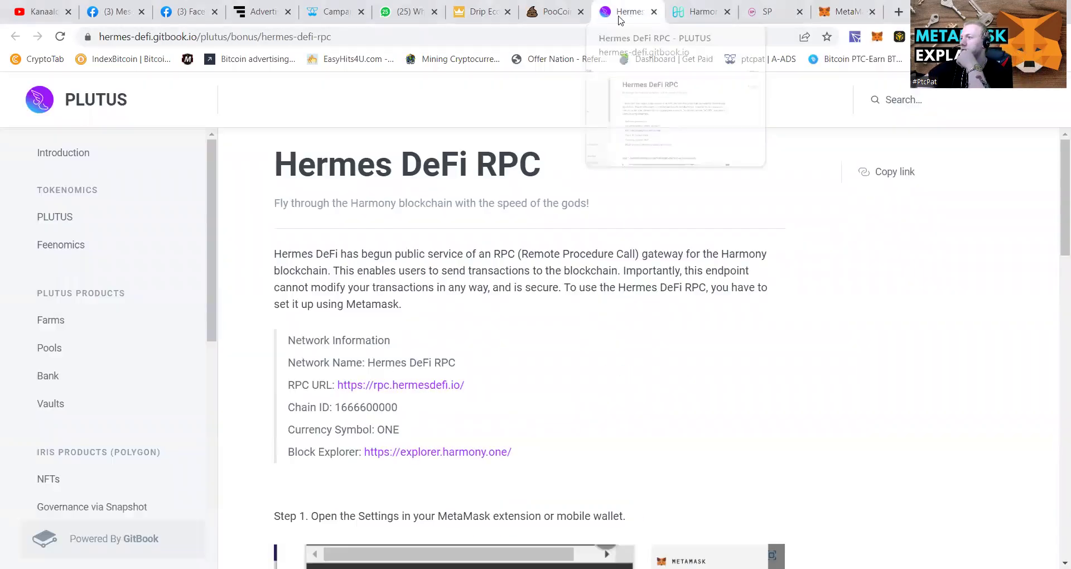
pyautogui.click(845, 13)
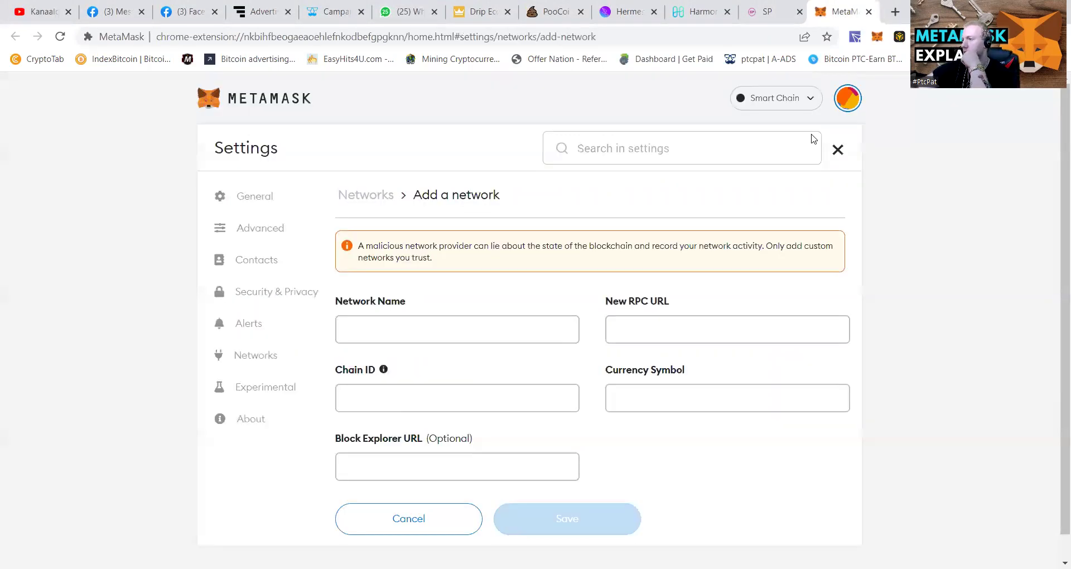
pyautogui.hotkey('ctrl', 'w')
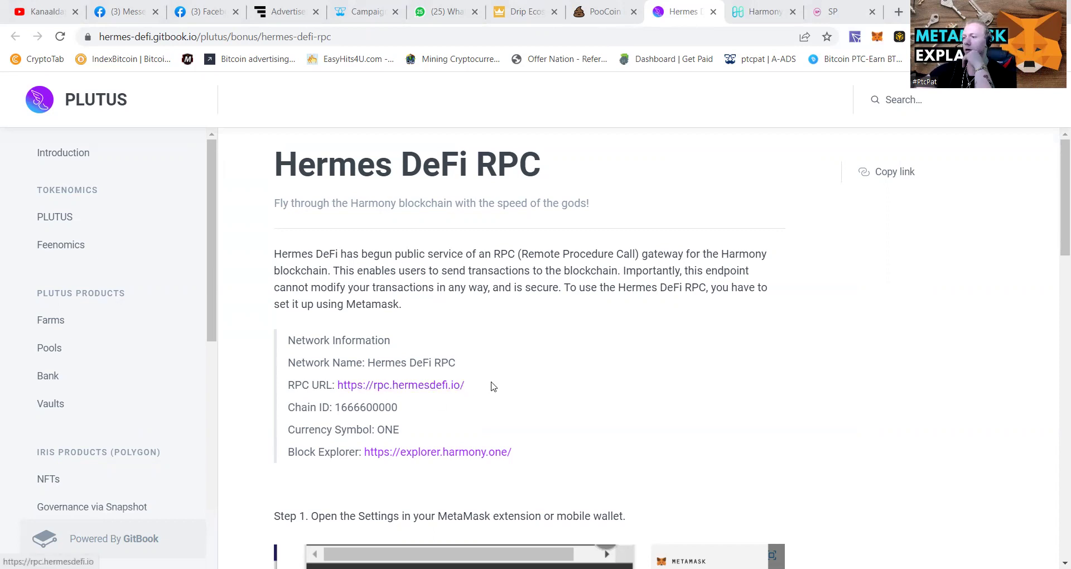
pyautogui.scroll(-3, 502, 415)
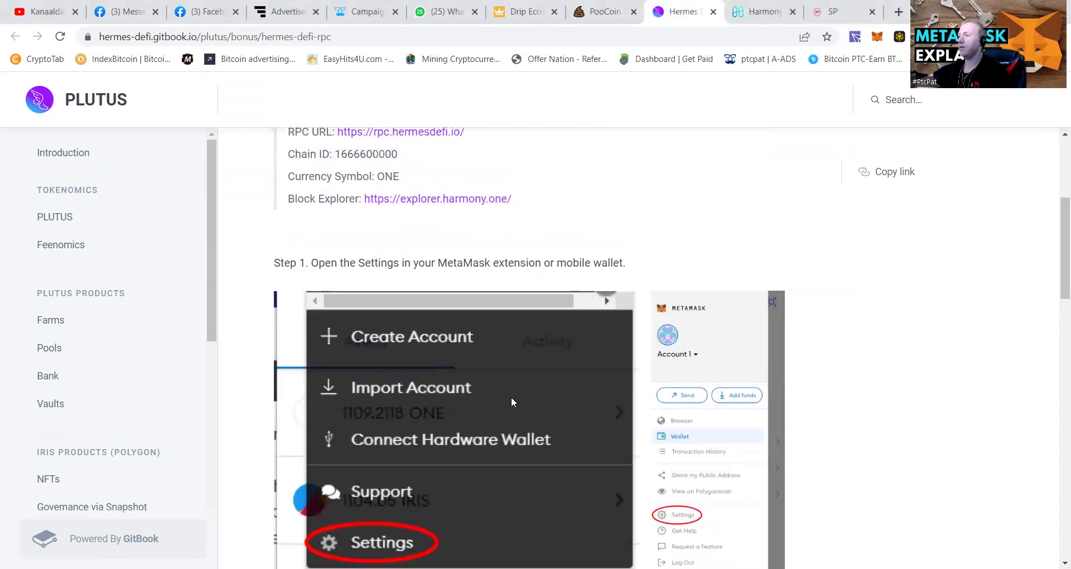
pyautogui.scroll(3, 521, 369)
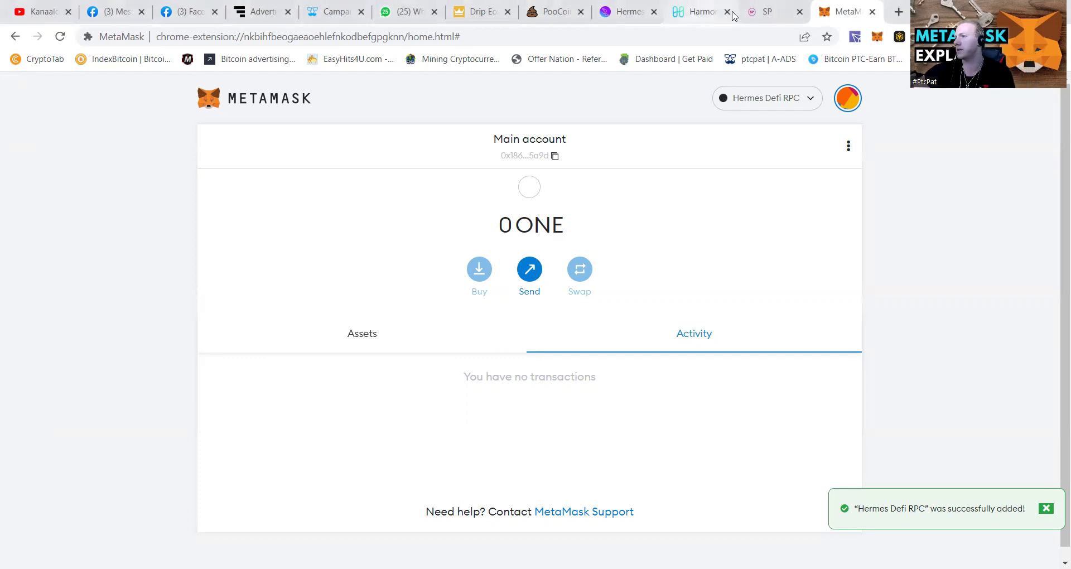
# Go to the Horizon by Harmony bridge, dismiss its notice, and connect MetaMask as the wallet for the Binance side
pyautogui.click(695, 11)
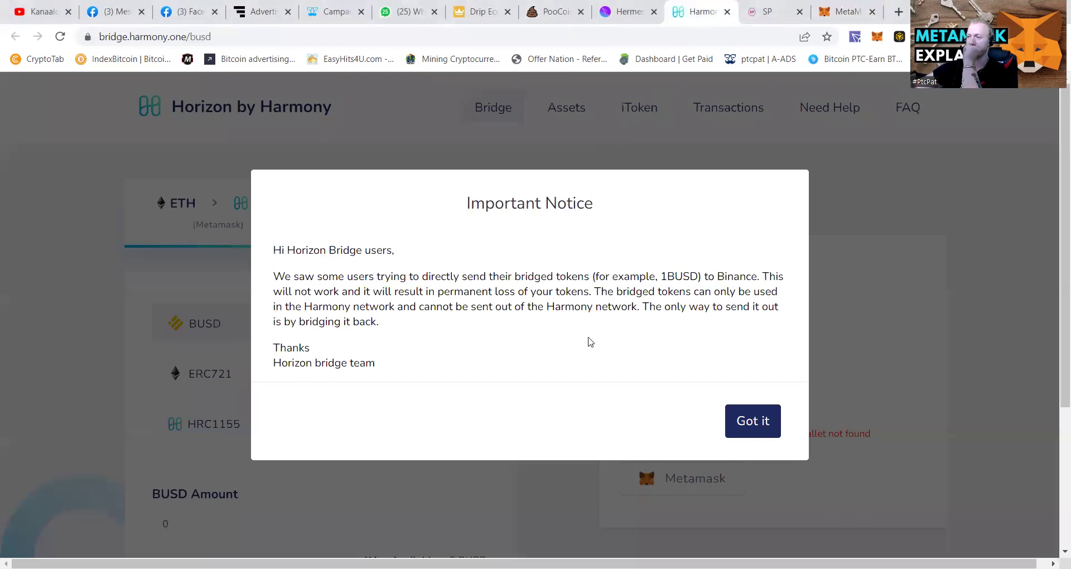
pyautogui.click(742, 425)
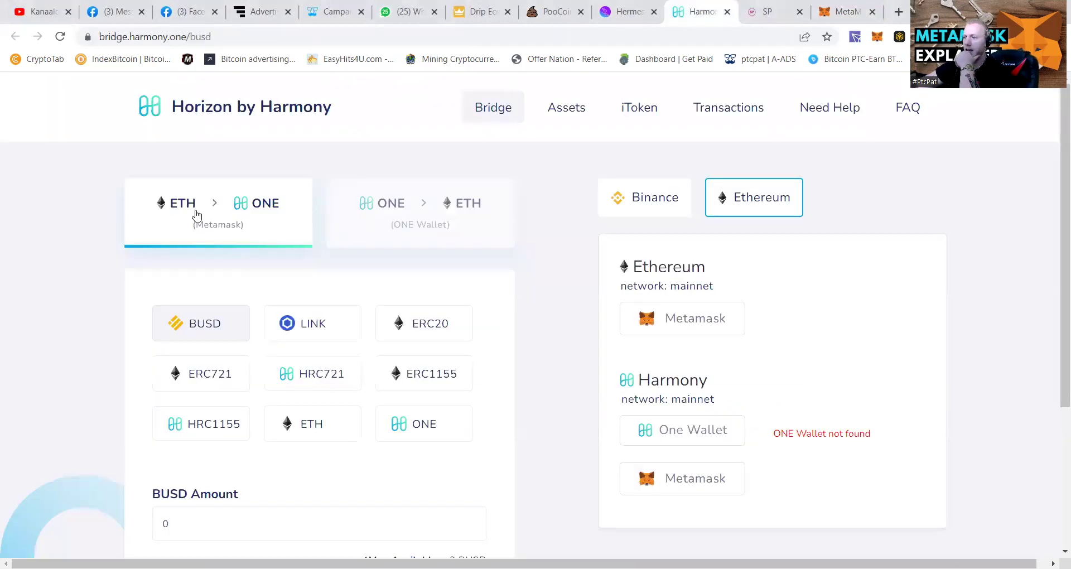
pyautogui.click(657, 201)
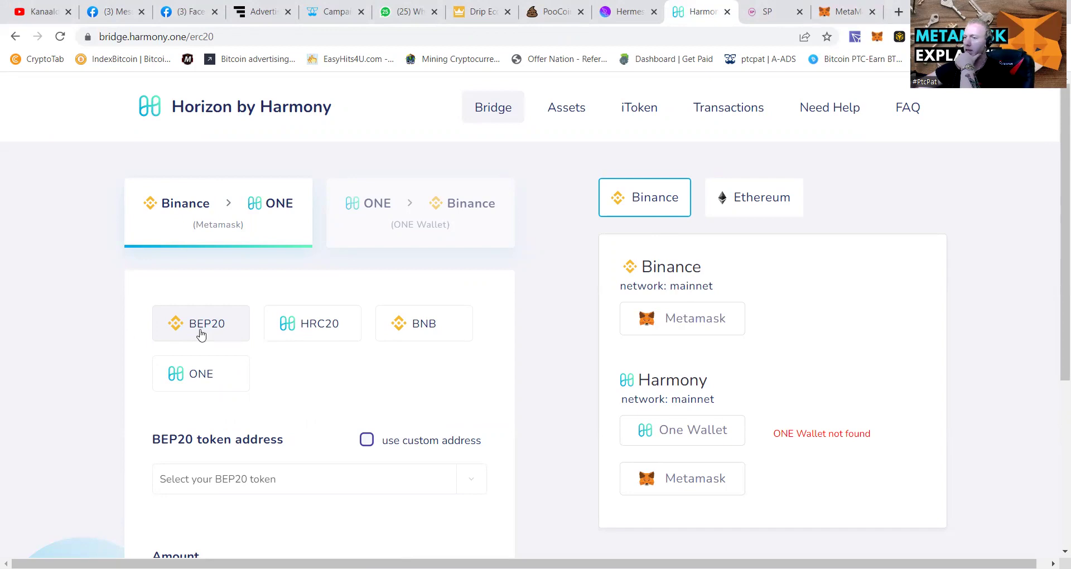
pyautogui.click(660, 326)
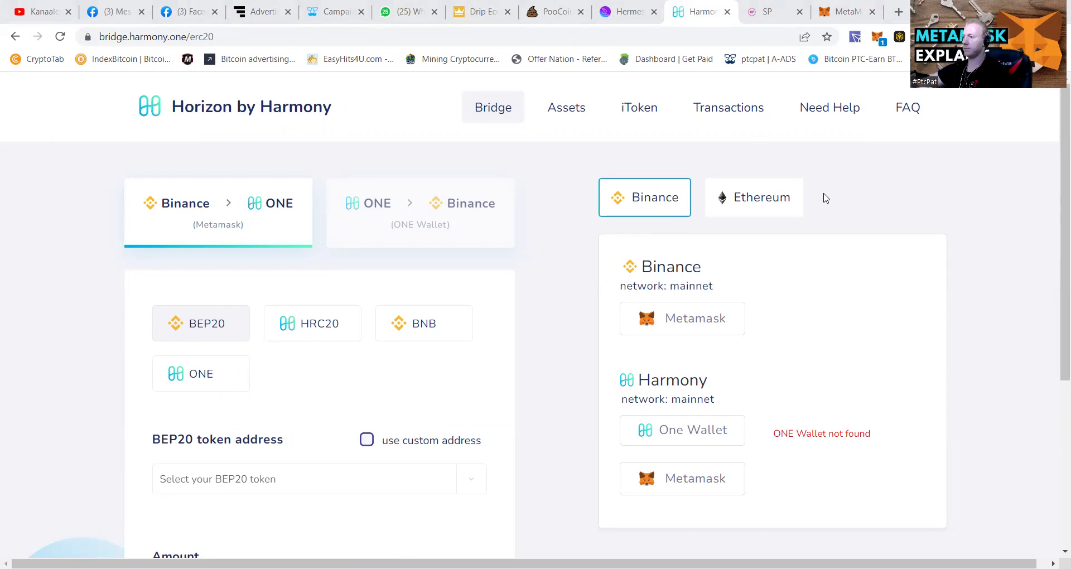
pyautogui.click(696, 320)
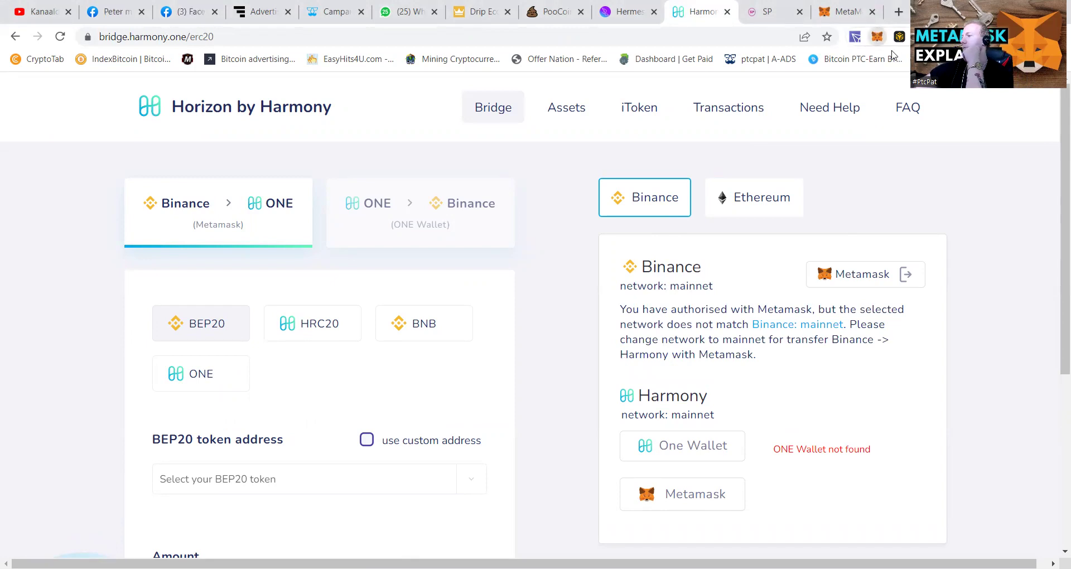
# Switch MetaMask's active network to Smart Chain so that it matches the bridge's Binance mainnet
pyautogui.click(877, 36)
pyautogui.click(799, 75)
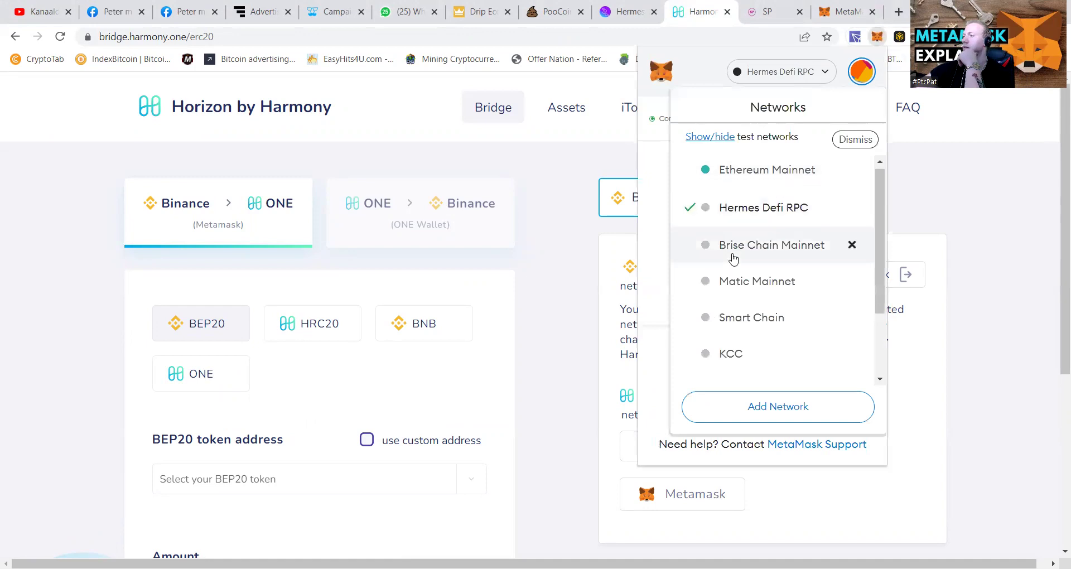
pyautogui.scroll(-2, 737, 278)
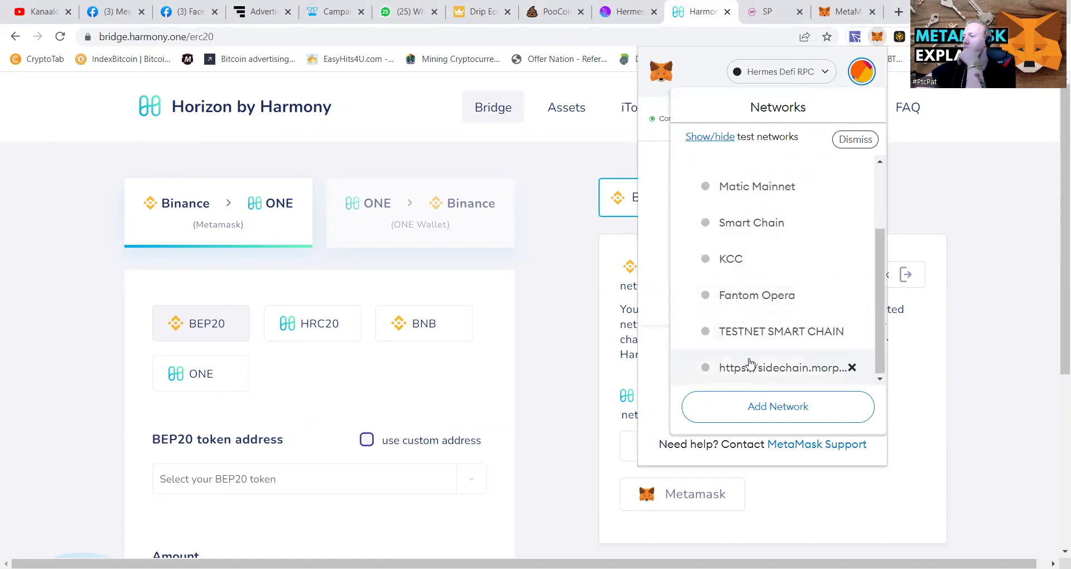
pyautogui.scroll(3, 760, 346)
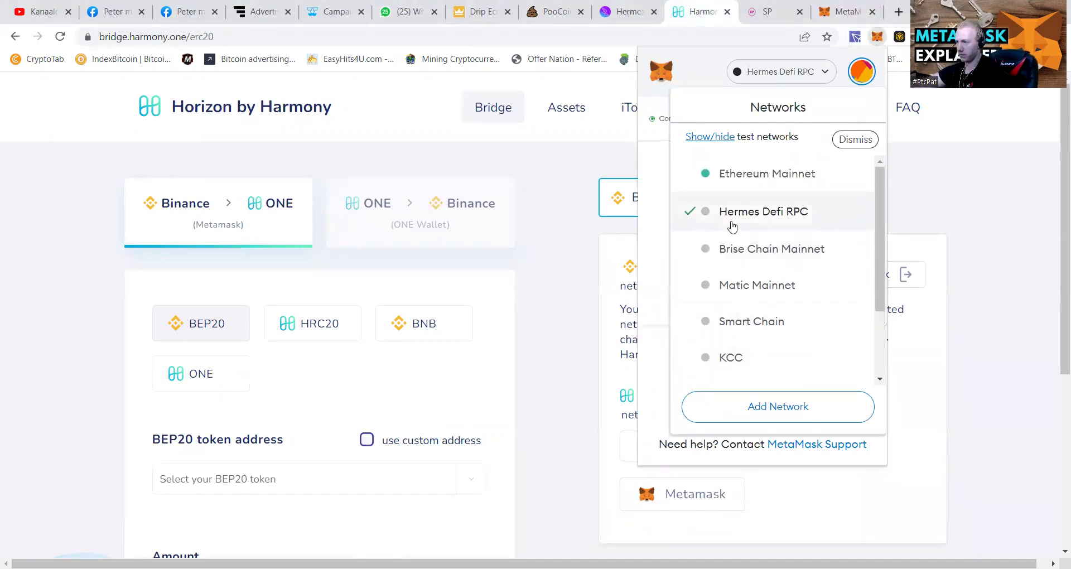
pyautogui.click(727, 322)
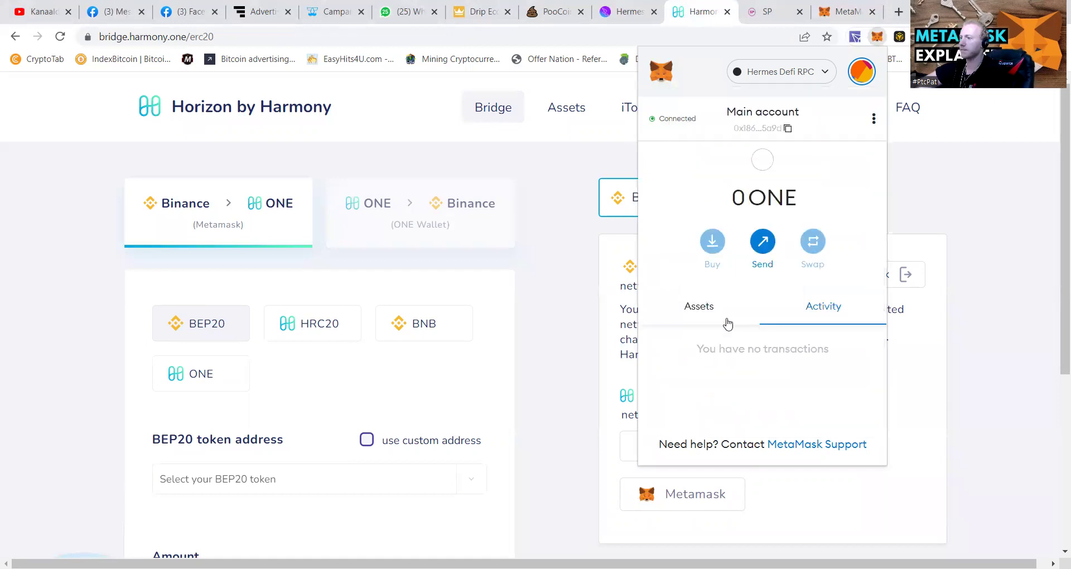
pyautogui.click(968, 255)
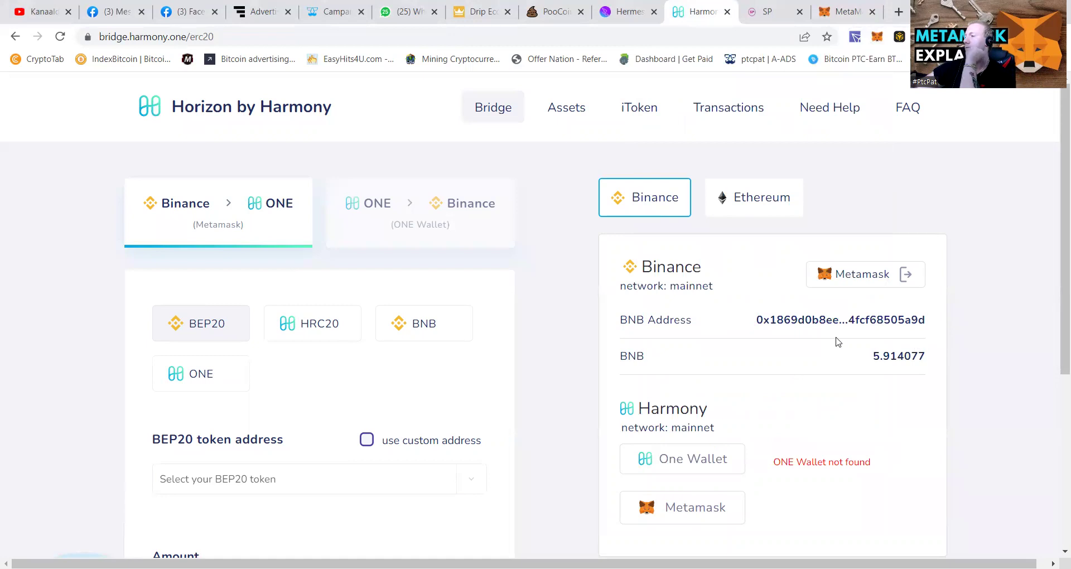
# Connect MetaMask as the Harmony wallet on the bridge
pyautogui.scroll(-2, 673, 414)
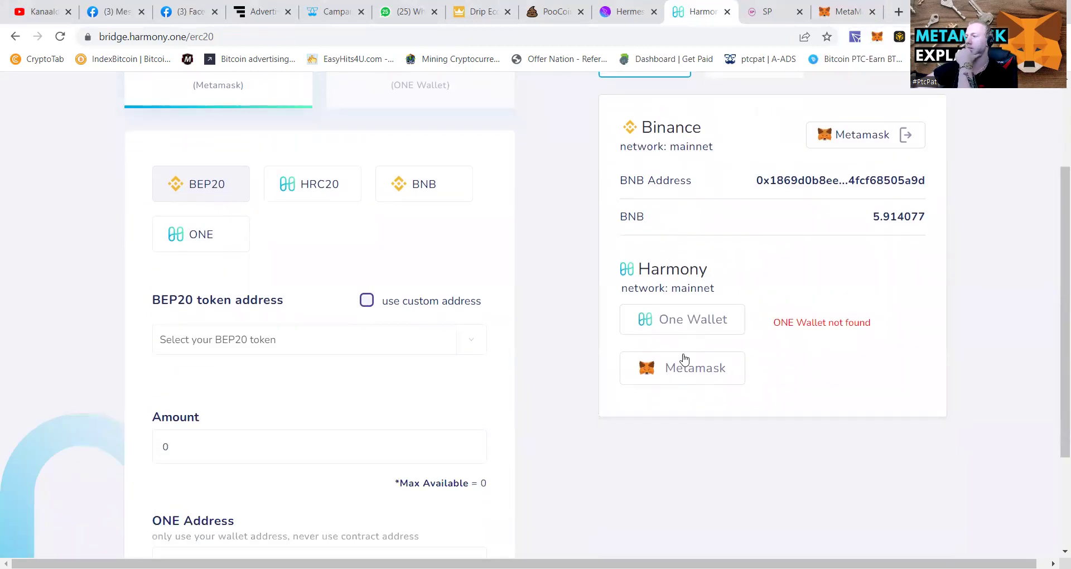
pyautogui.click(676, 373)
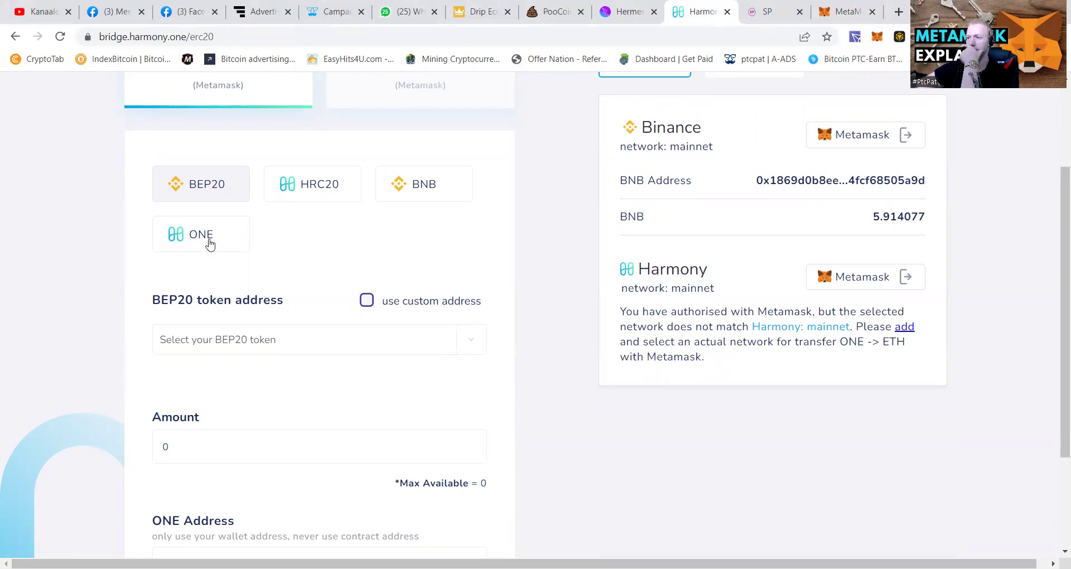
pyautogui.scroll(3, 213, 316)
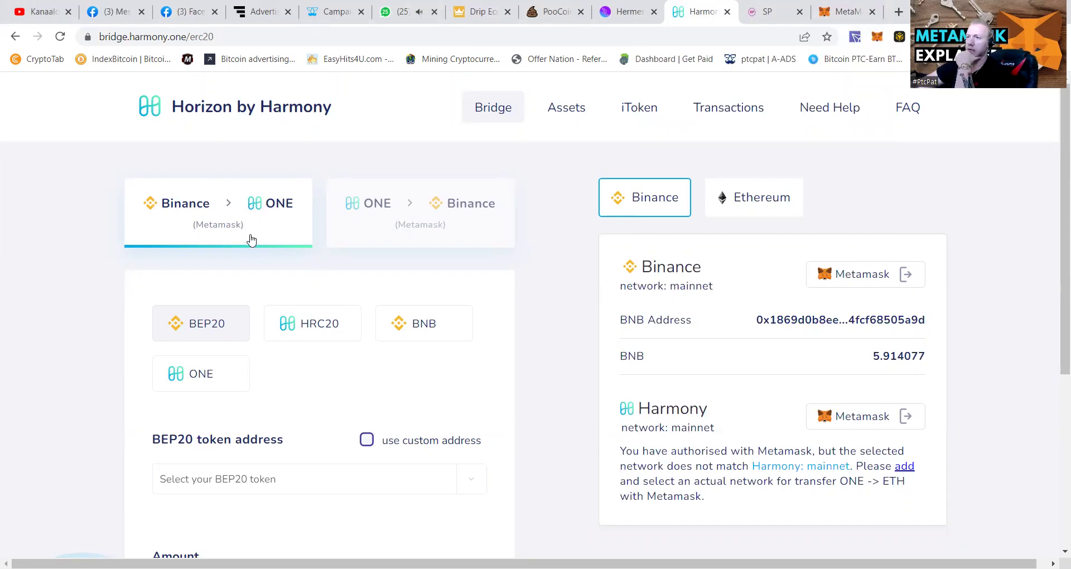
# Browse the BEP20 token list on the bridge and select BUSD-BD1 (BUSD) as the token to transfer
pyautogui.scroll(-3, 278, 317)
pyautogui.click(255, 340)
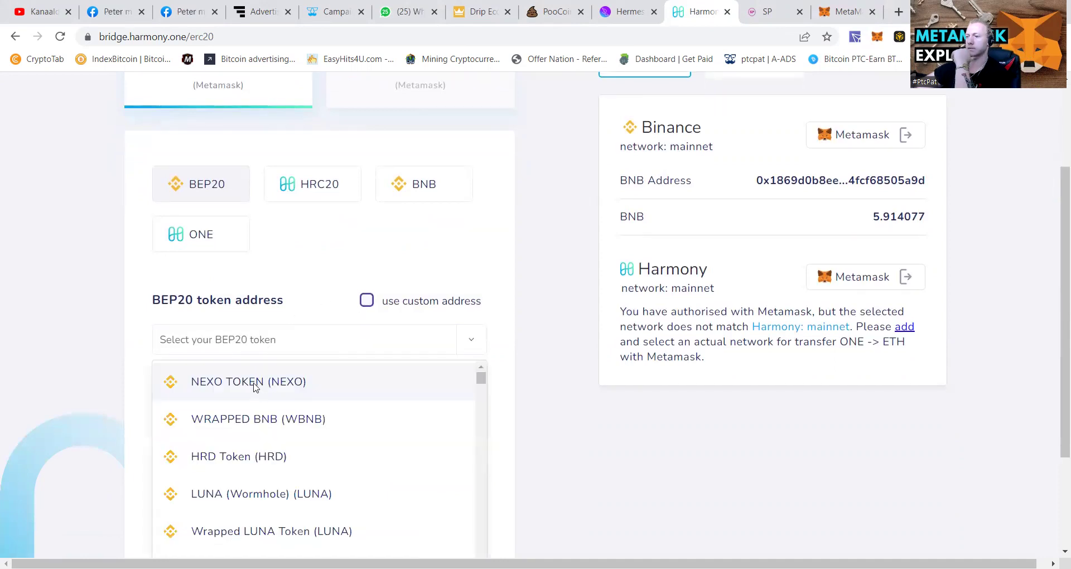
pyautogui.scroll(-5, 281, 454)
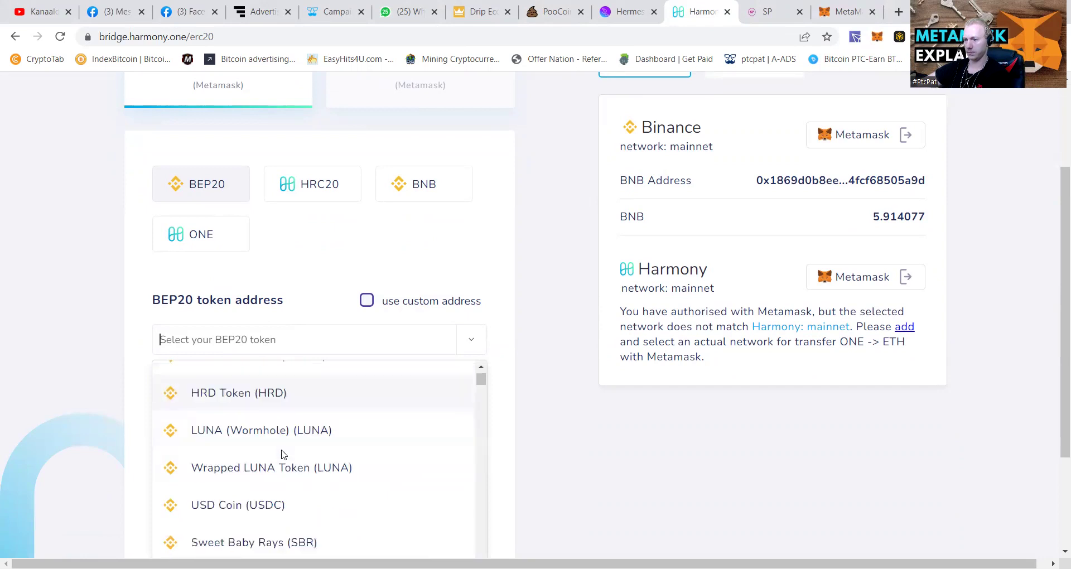
pyautogui.scroll(-3, 282, 446)
pyautogui.scroll(-2, 280, 444)
pyautogui.scroll(-1, 279, 443)
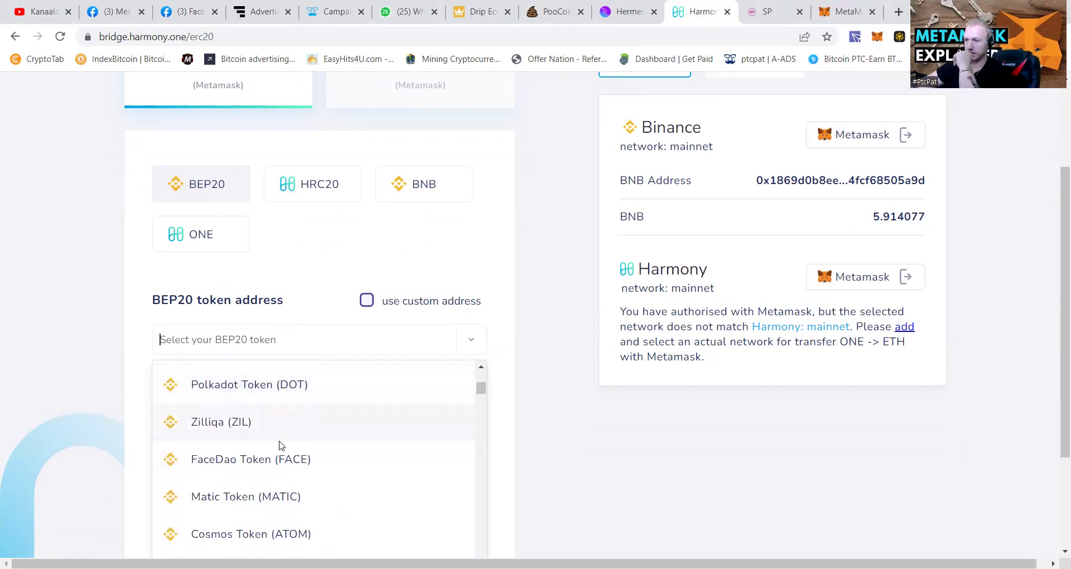
pyautogui.scroll(-2, 280, 444)
pyautogui.scroll(13, 279, 447)
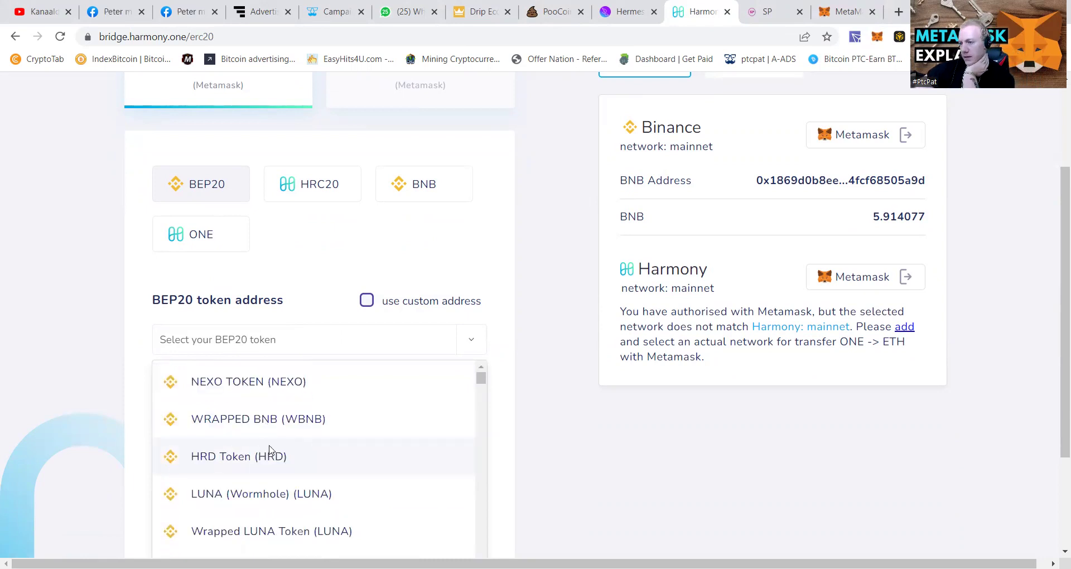
pyautogui.scroll(-2, 256, 455)
pyautogui.scroll(2, 258, 457)
pyautogui.write('bu')
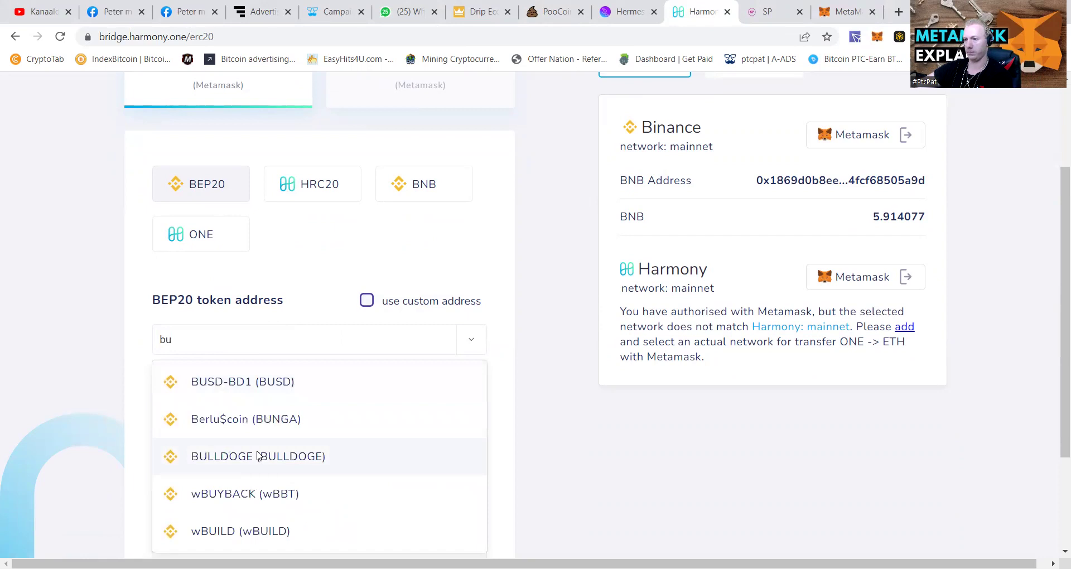
pyautogui.click(265, 383)
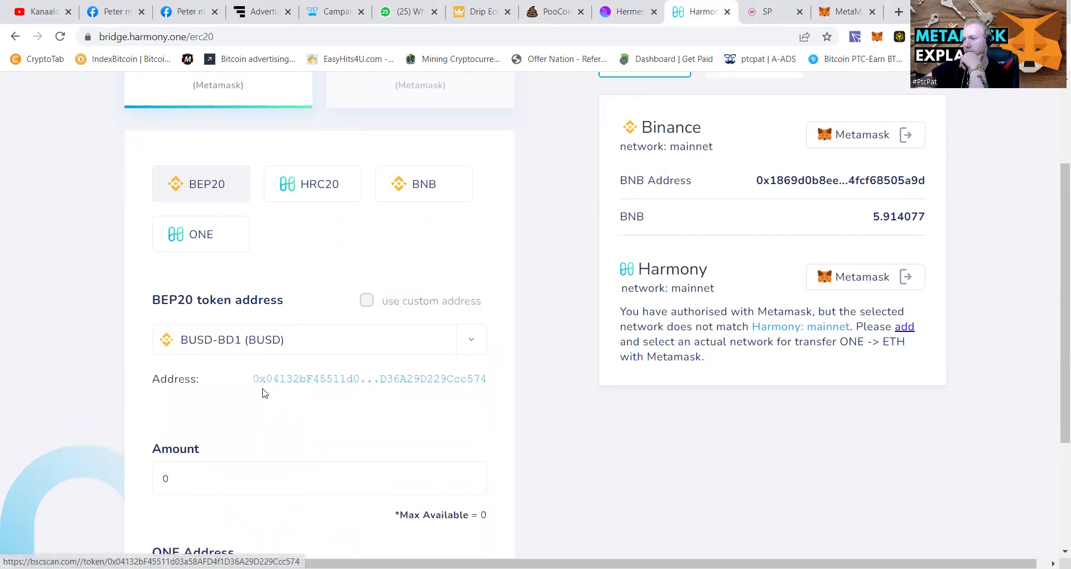
# Fill in the ONE Address with the connected wallet's own address and review the bridge form
pyautogui.scroll(-3, 157, 350)
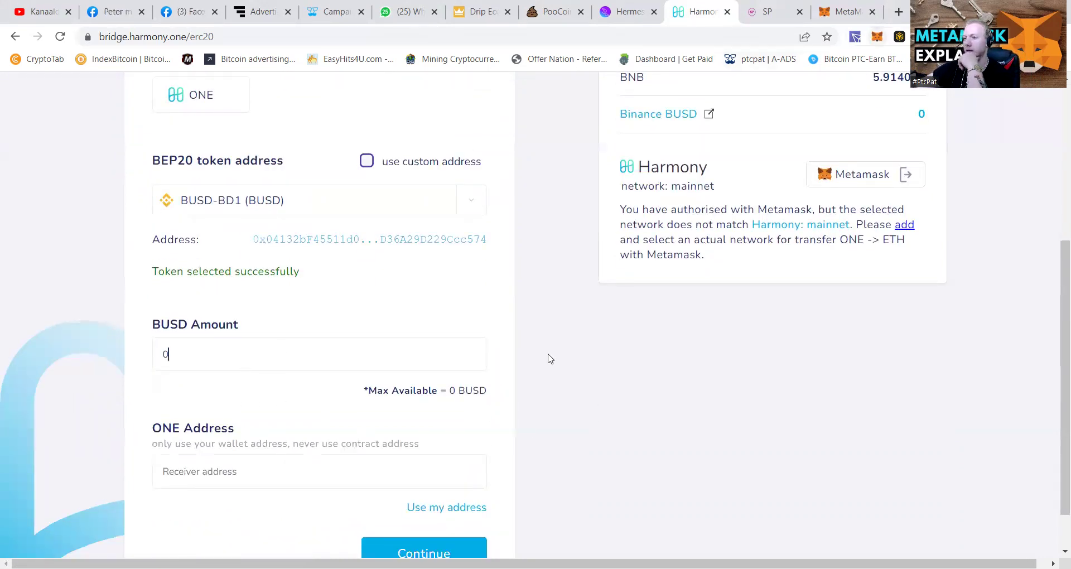
pyautogui.scroll(-1, 379, 374)
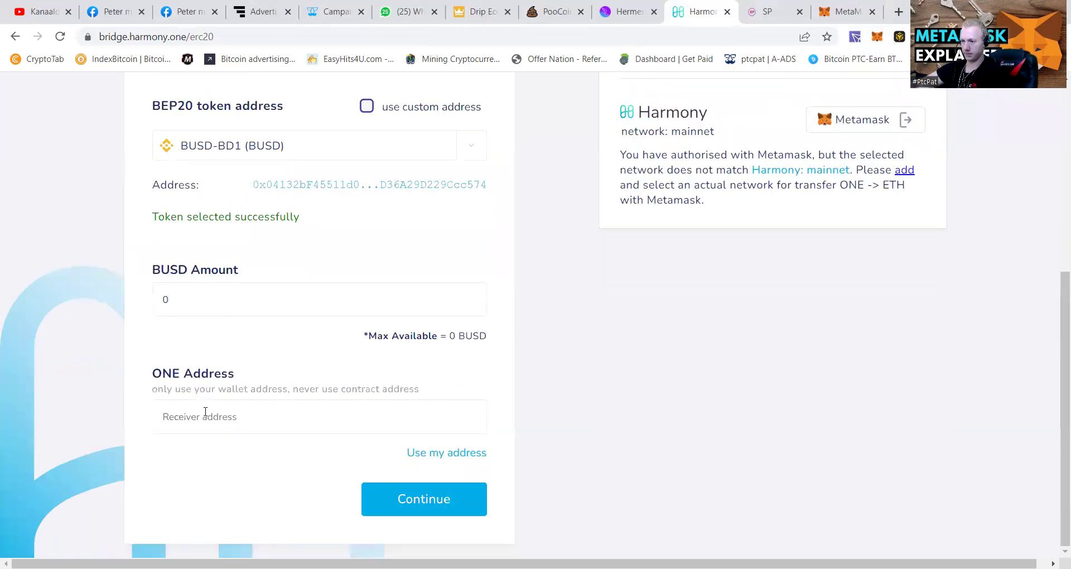
pyautogui.click(434, 457)
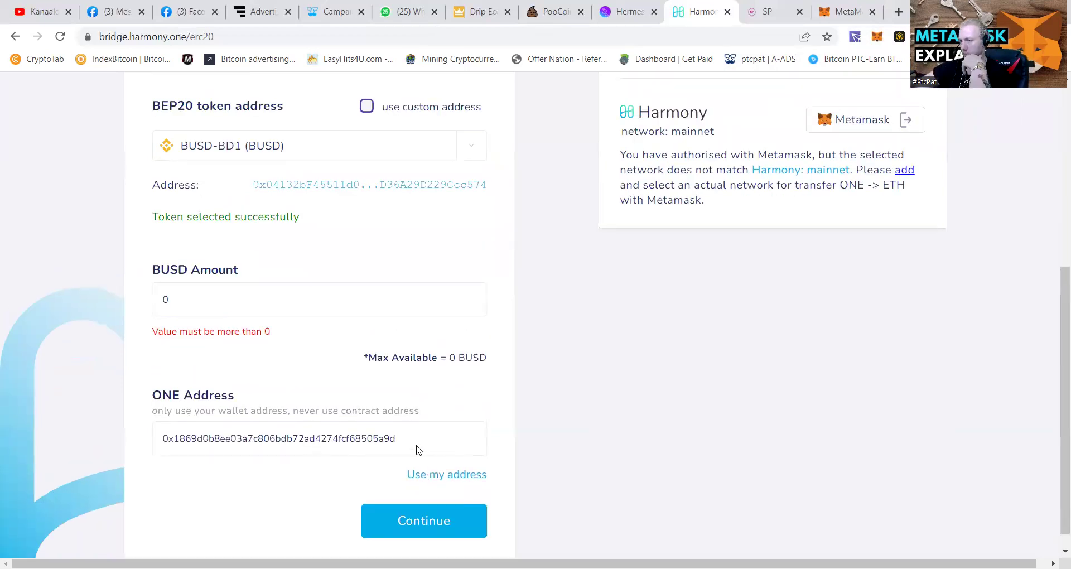
pyautogui.scroll(4, 491, 410)
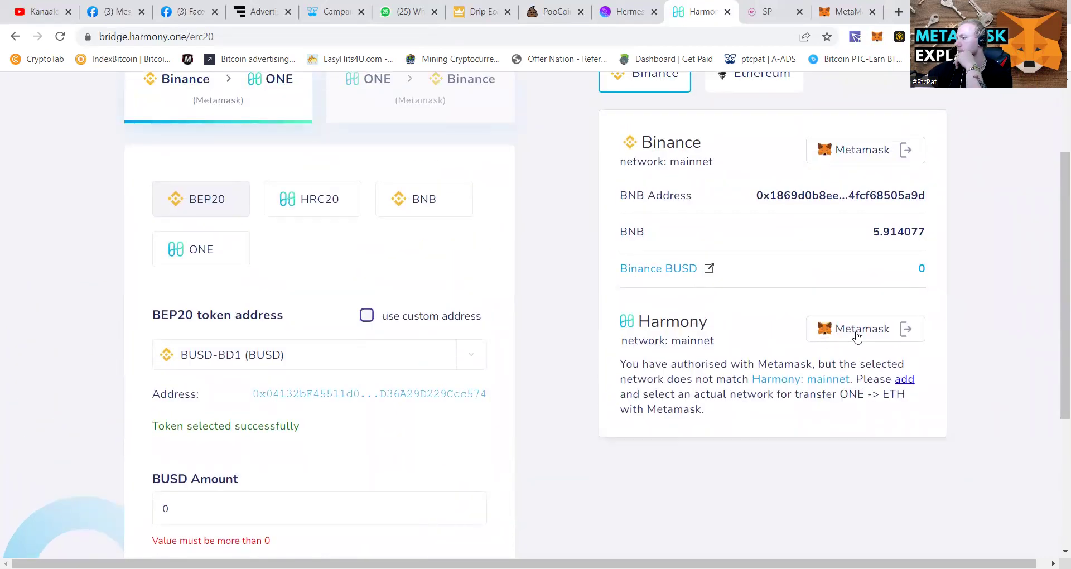
pyautogui.scroll(2, 821, 340)
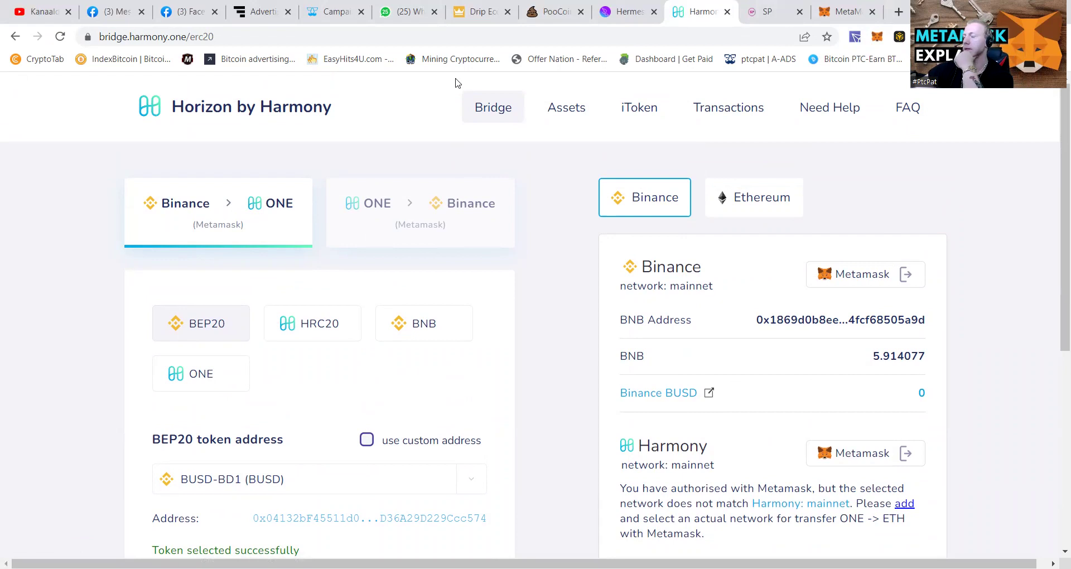
# Switch the asset to bridge to BNB and look over its amount and address fields
pyautogui.click(434, 326)
pyautogui.scroll(-2, 270, 335)
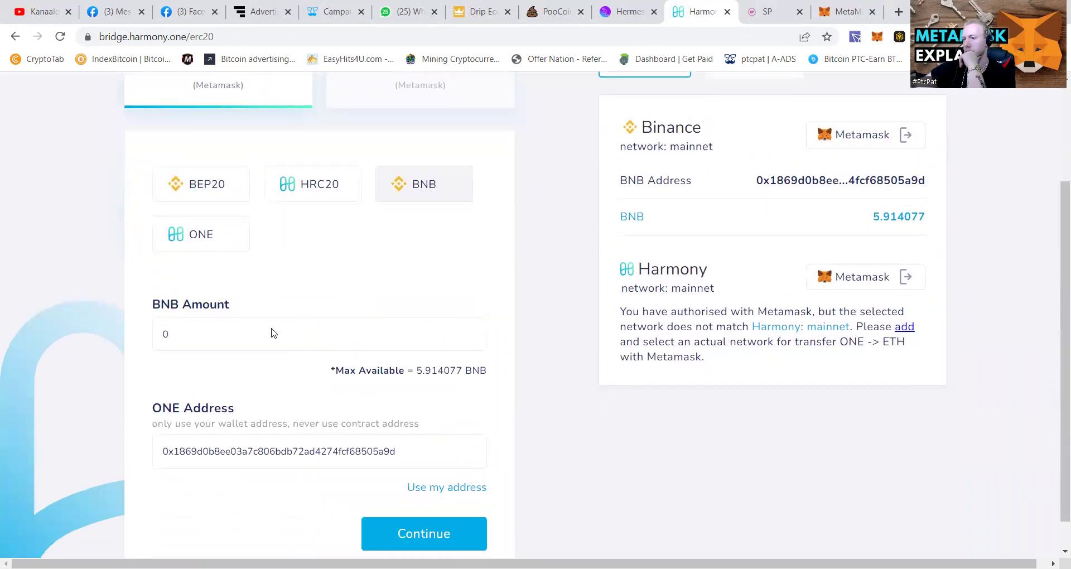
pyautogui.scroll(2, 238, 325)
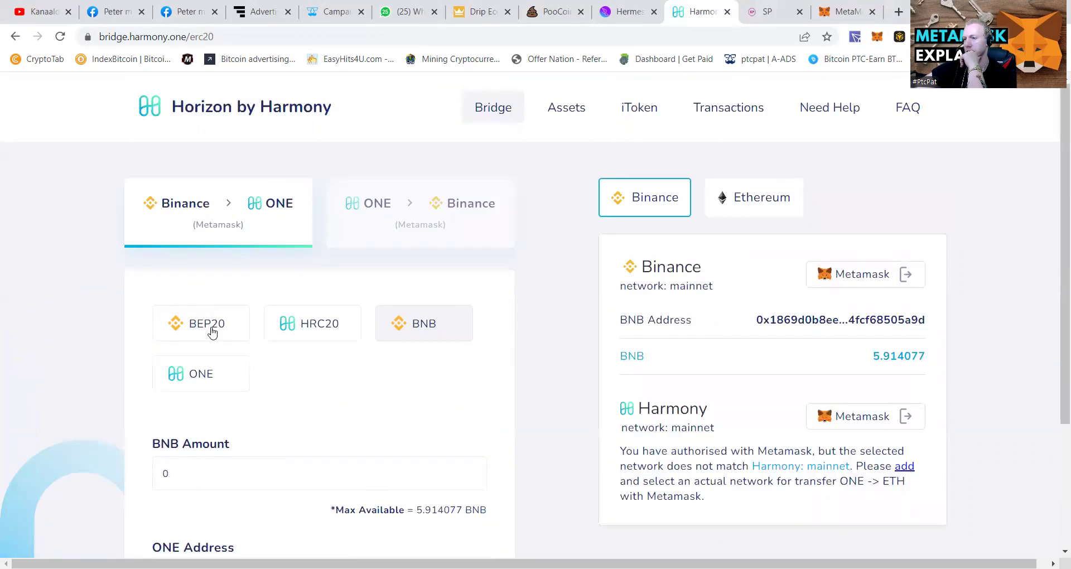
# Set the asset type back to BEP20 and select BUSD-BD1 (BUSD) as the token to bridge
pyautogui.click(212, 334)
pyautogui.scroll(-2, 290, 340)
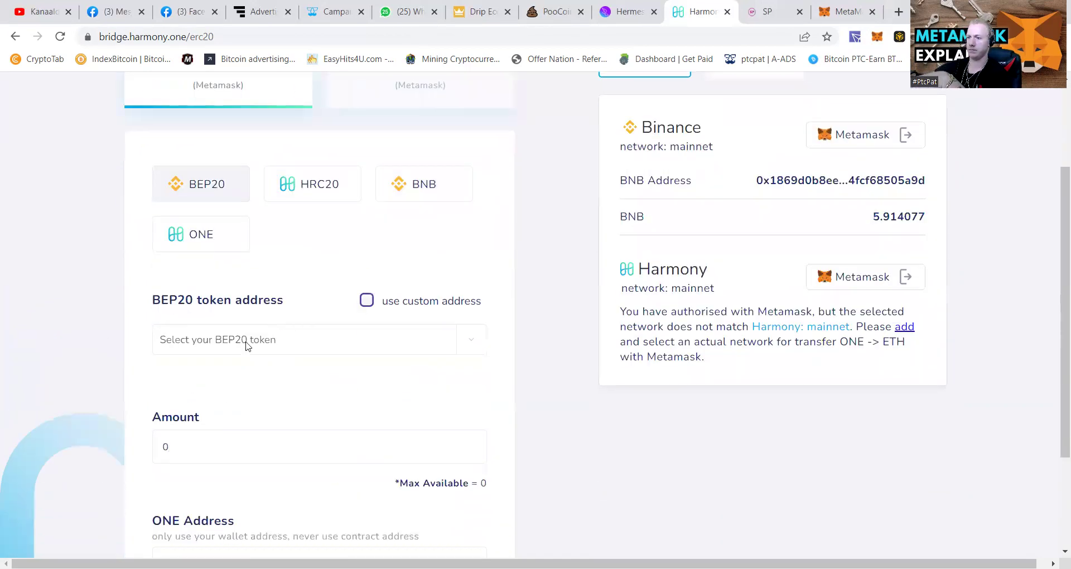
pyautogui.click(221, 341)
pyautogui.write('busd')
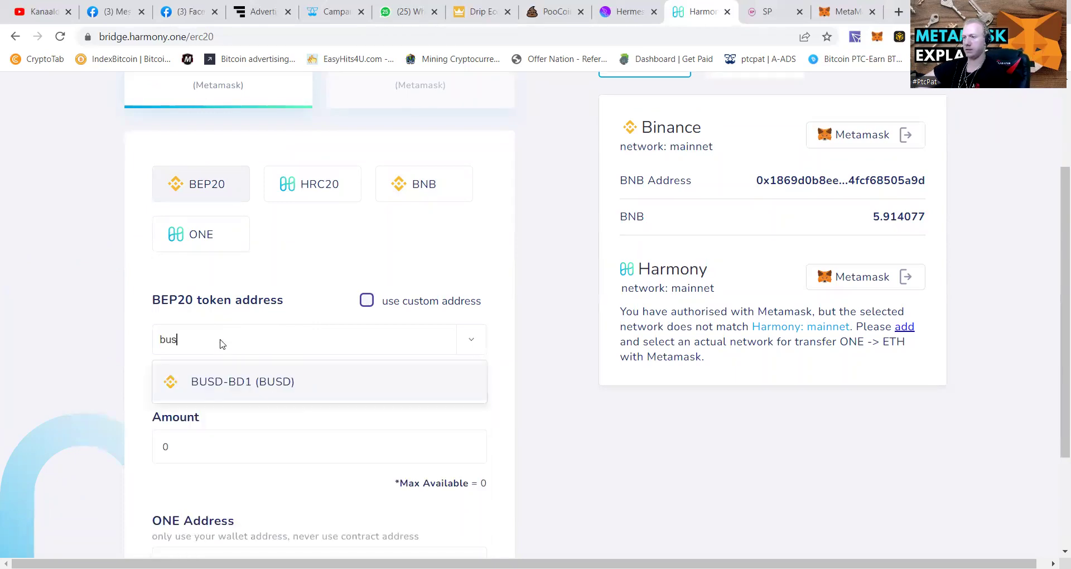
pyautogui.click(221, 381)
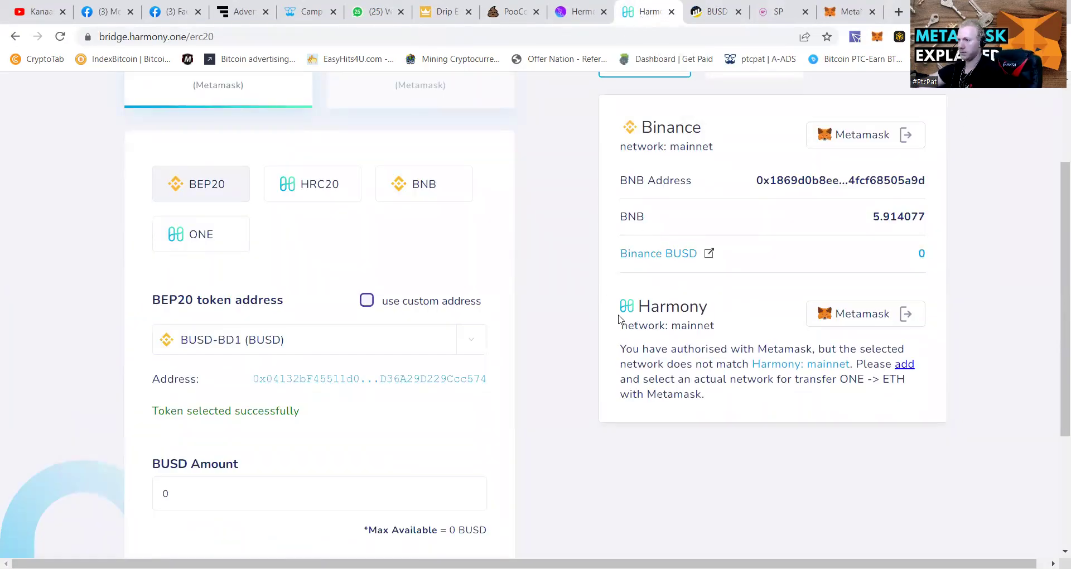
pyautogui.scroll(3, 753, 208)
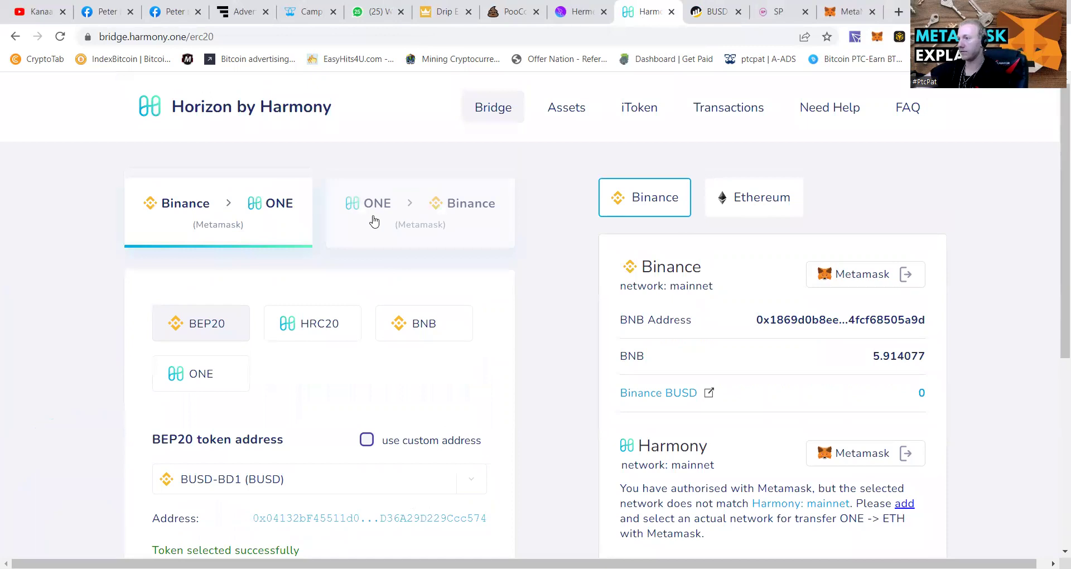
pyautogui.scroll(-2, 222, 288)
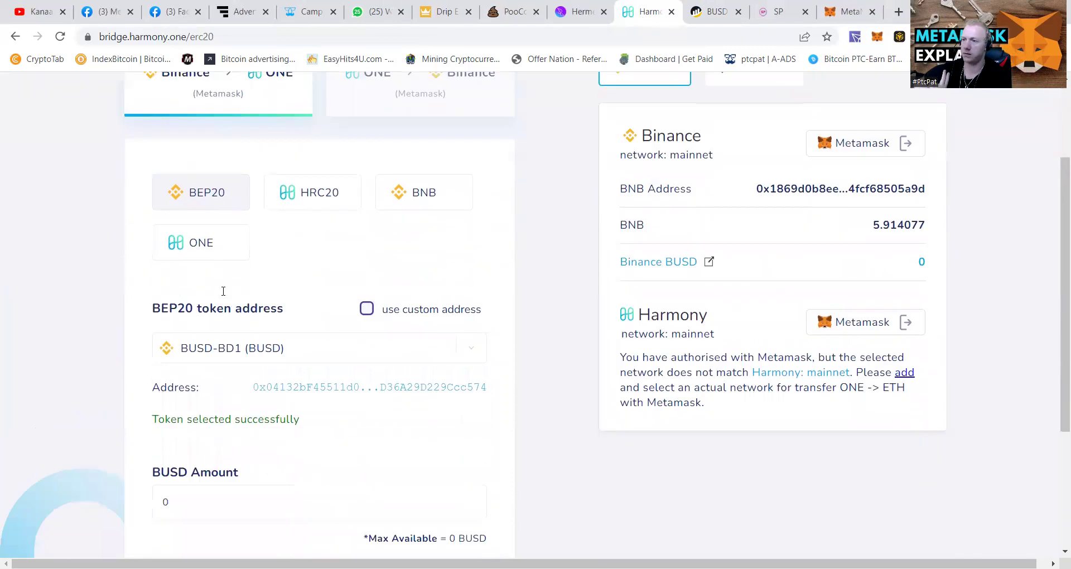
pyautogui.scroll(2, 298, 299)
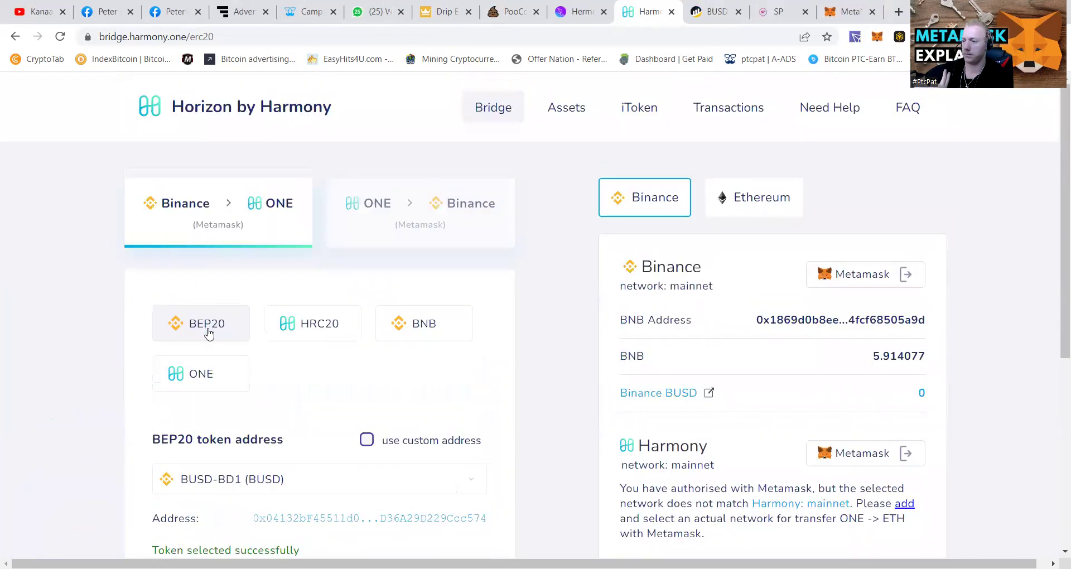
# Try a BUSD amount of 1000 for the transfer and clear it again
pyautogui.scroll(-2, 209, 333)
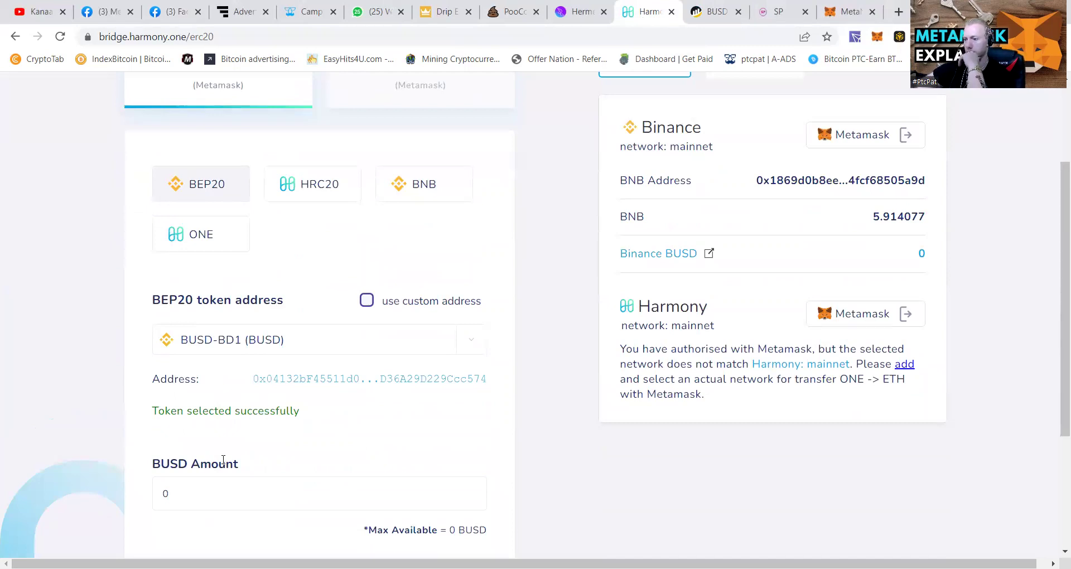
pyautogui.scroll(-1, 162, 470)
pyautogui.doubleClick(165, 424)
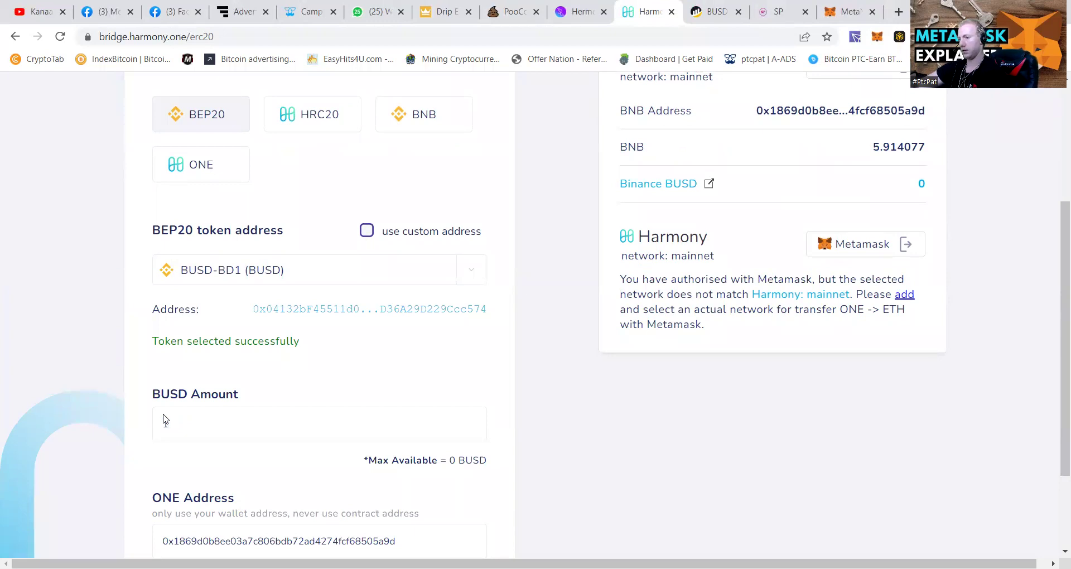
pyautogui.write('1000')
pyautogui.scroll(-2, 167, 447)
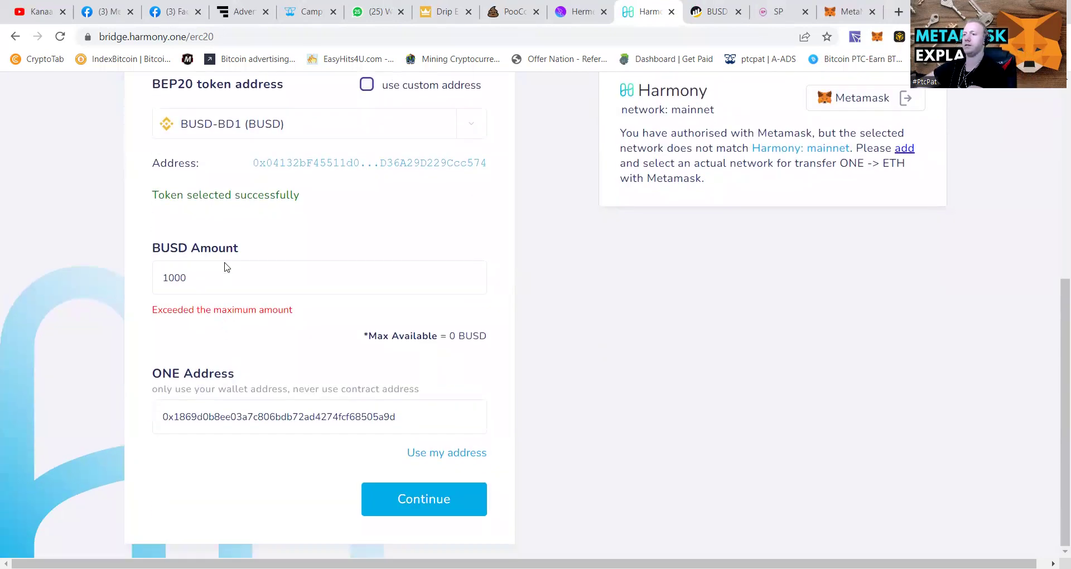
pyautogui.press('BackSpace')
pyautogui.press('BackSpace')
pyautogui.press('BackSpace')
pyautogui.press('BackSpace')
# Search the BEP20 token list for bnb and close the list without choosing a token
pyautogui.scroll(1, 205, 282)
pyautogui.click(233, 196)
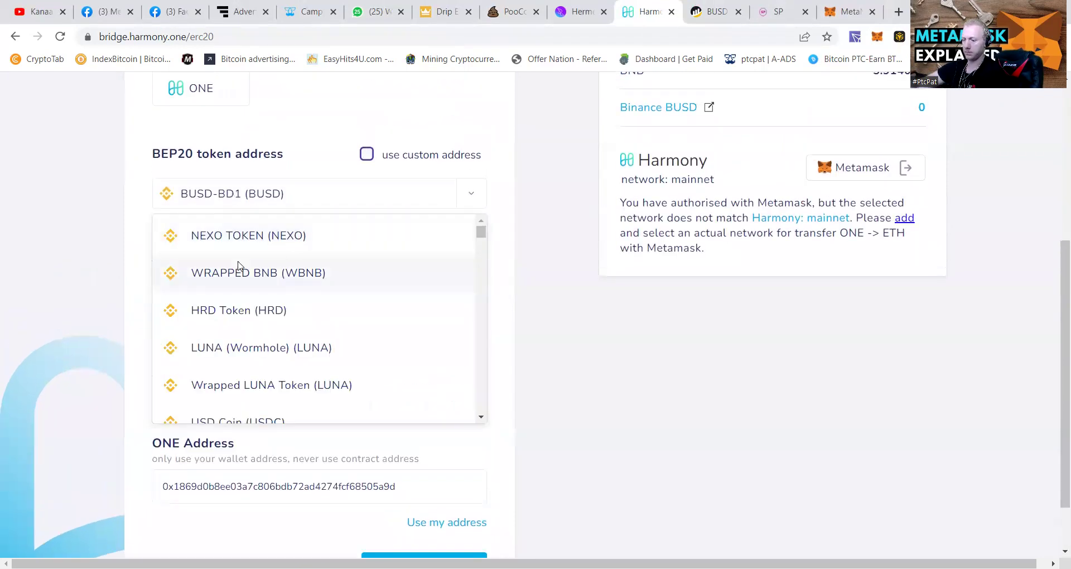
pyautogui.write('bnb')
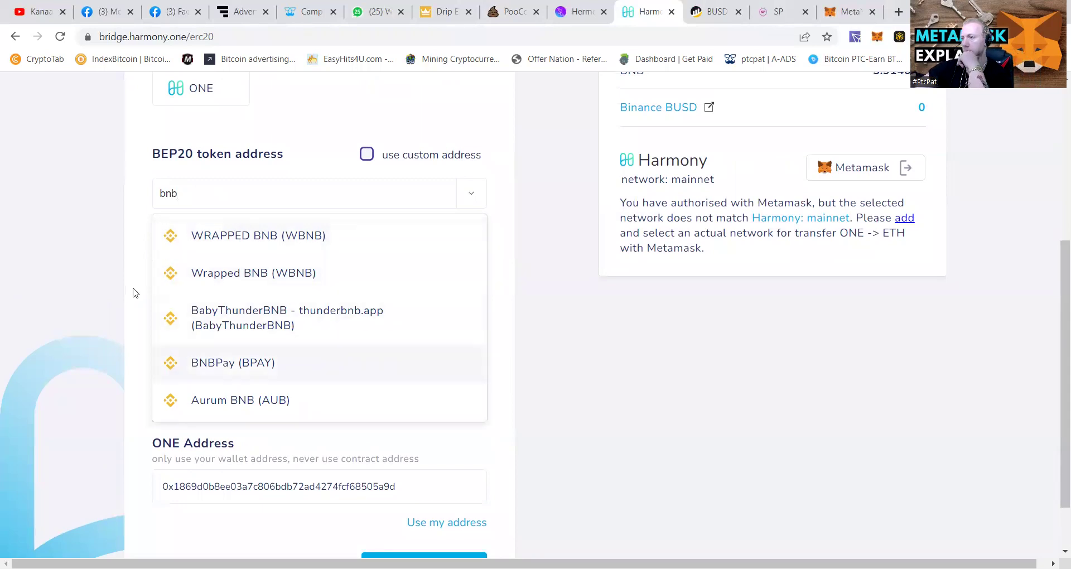
pyautogui.click(133, 292)
pyautogui.scroll(5, 251, 261)
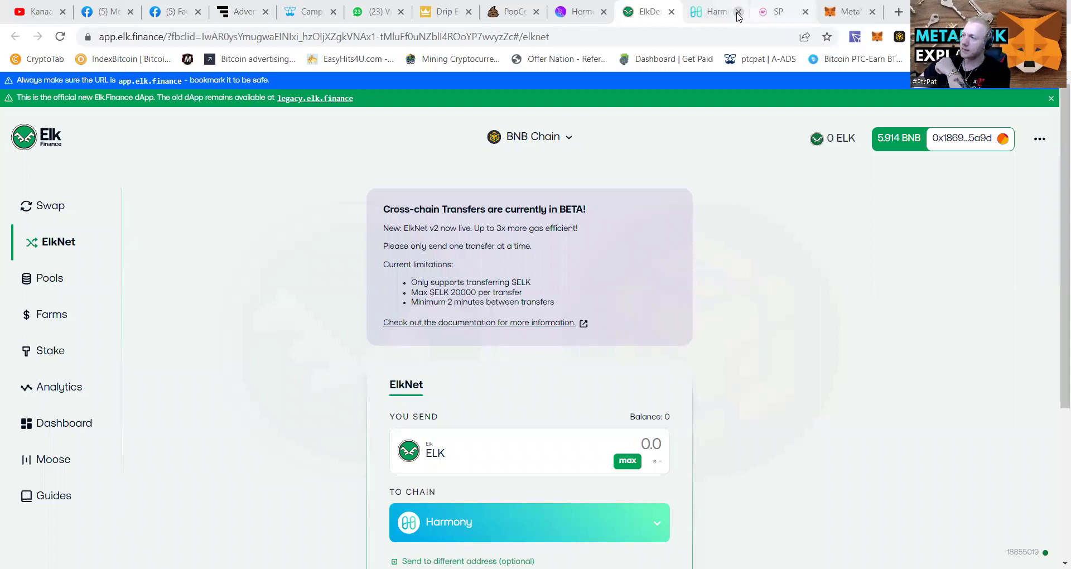
# Open Elk Finance's swap form and choose ELK as the token to receive for BNB on BNB Chain
pyautogui.click(32, 208)
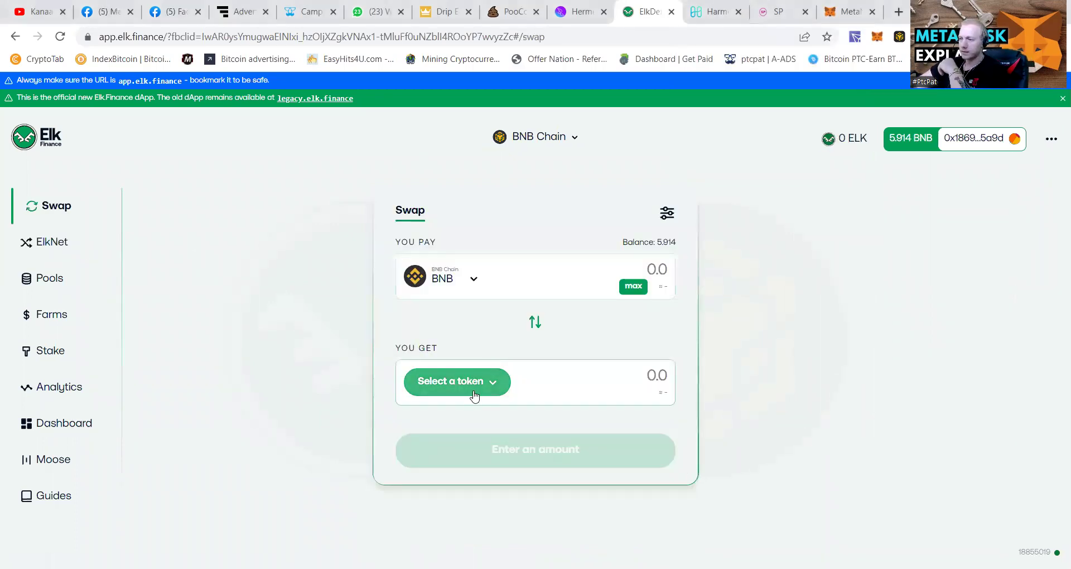
pyautogui.click(455, 372)
pyautogui.click(438, 214)
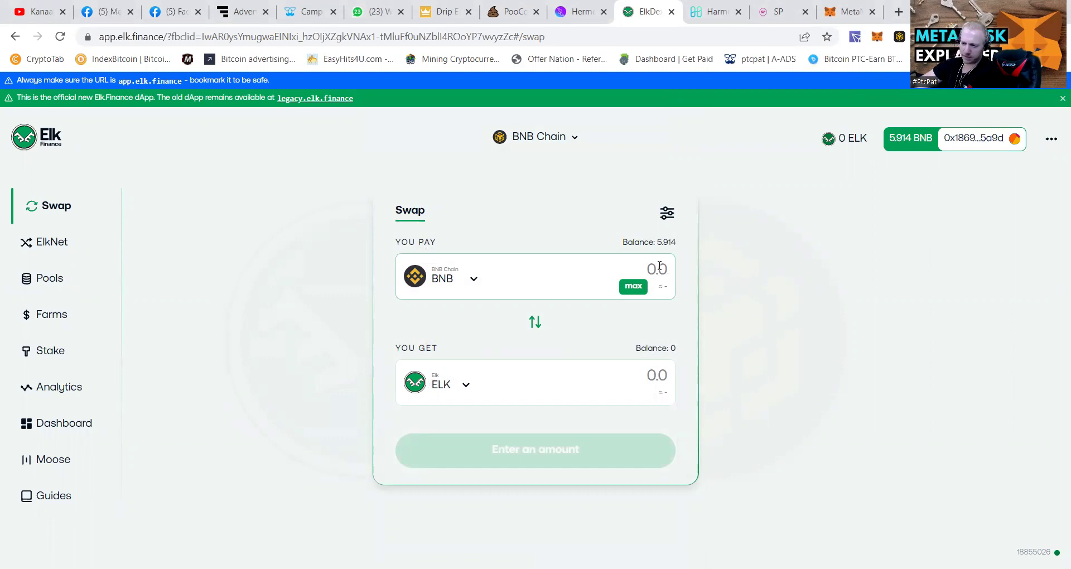
# Set the amount to pay in the swap to 4.7 BNB
pyautogui.write('4.')
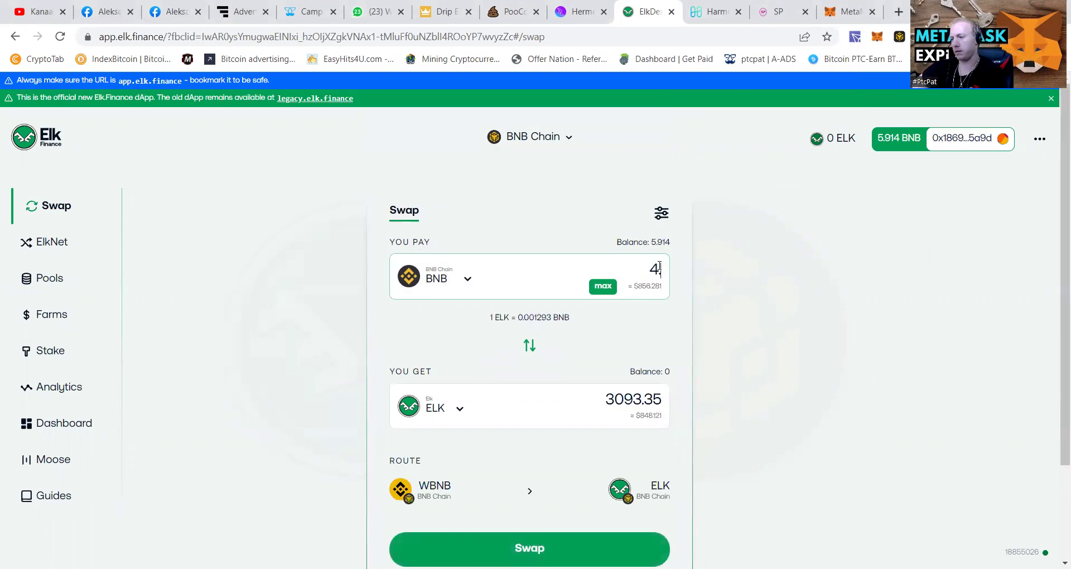
pyautogui.write('1')
pyautogui.press('BackSpace')
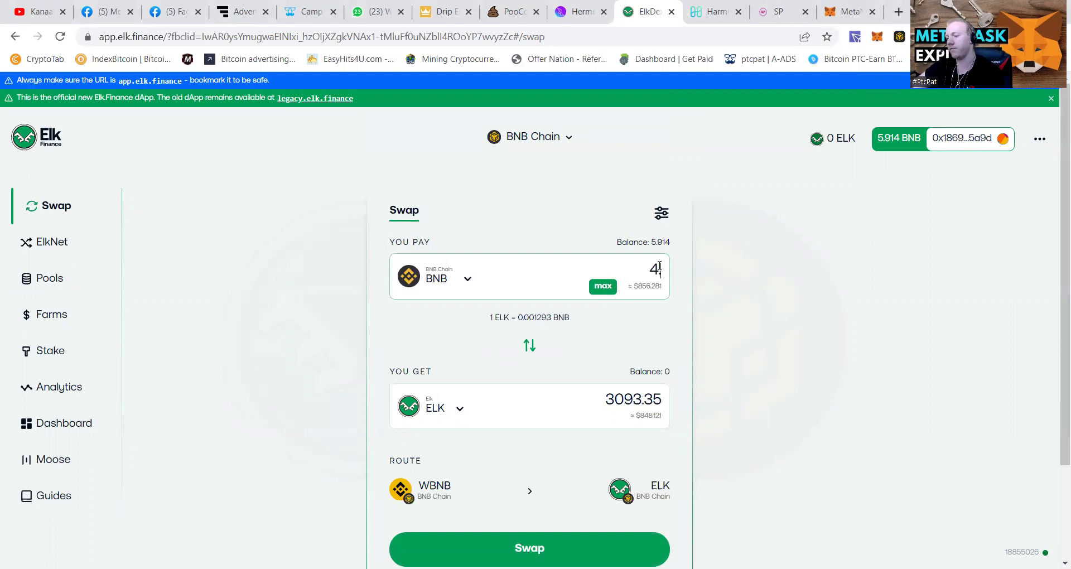
pyautogui.write('8')
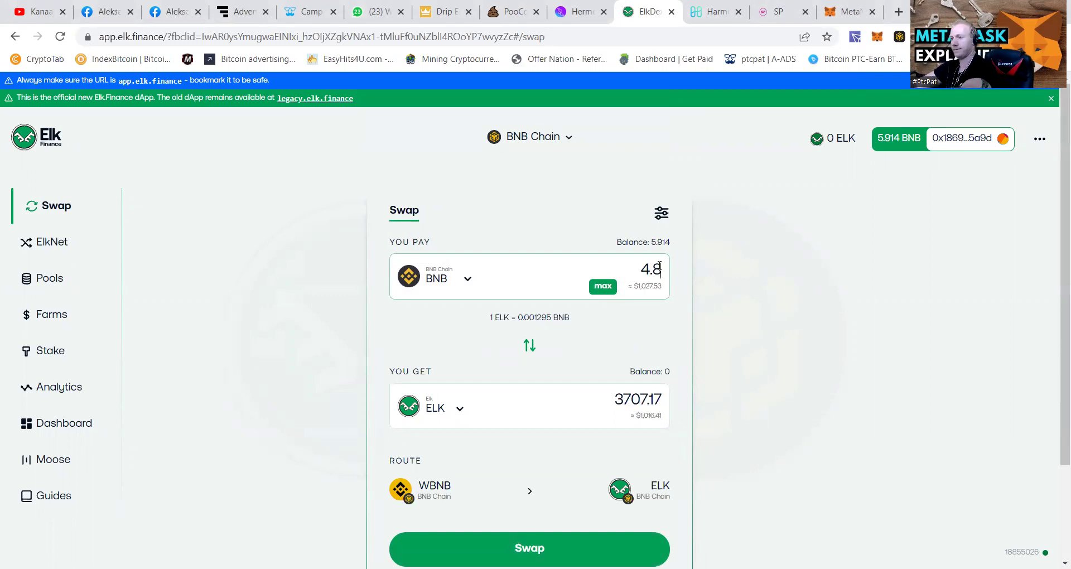
pyautogui.press('BackSpace')
pyautogui.write('7')
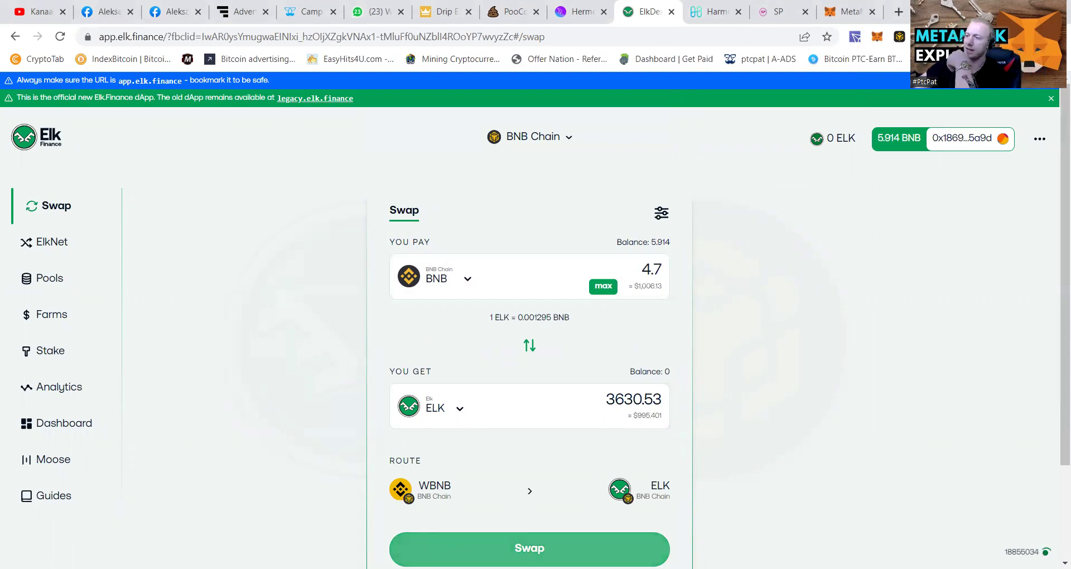
# Submit and confirm the swap of BNB for ELK, and close the transaction notice
pyautogui.click(524, 540)
pyautogui.click(522, 487)
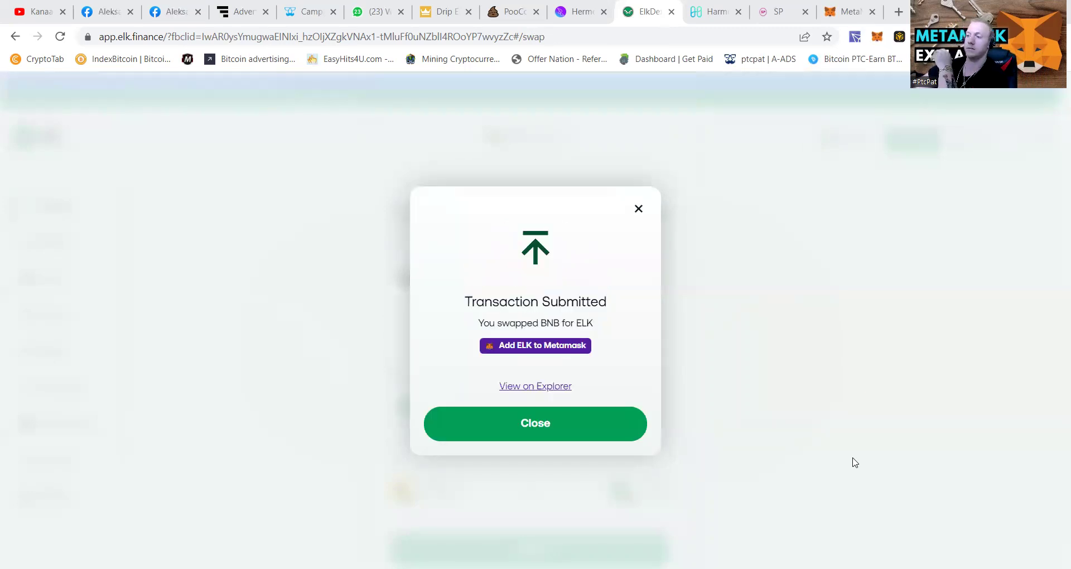
pyautogui.click(560, 411)
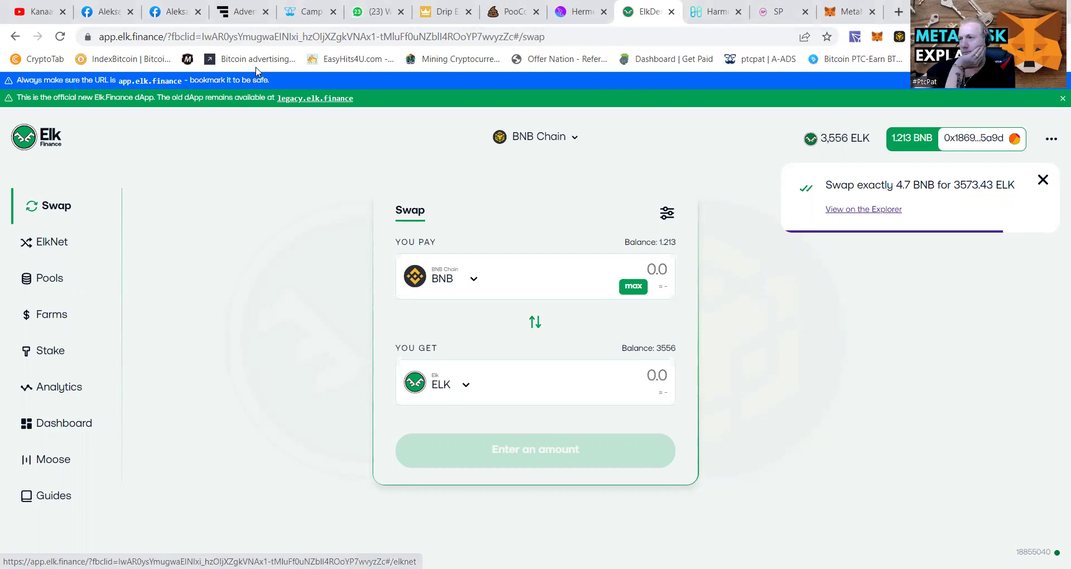
# Switch to the Facebook Messenger chat to read the instructions for sending ELK to Harmony, and return to Elk Finance
pyautogui.click(104, 16)
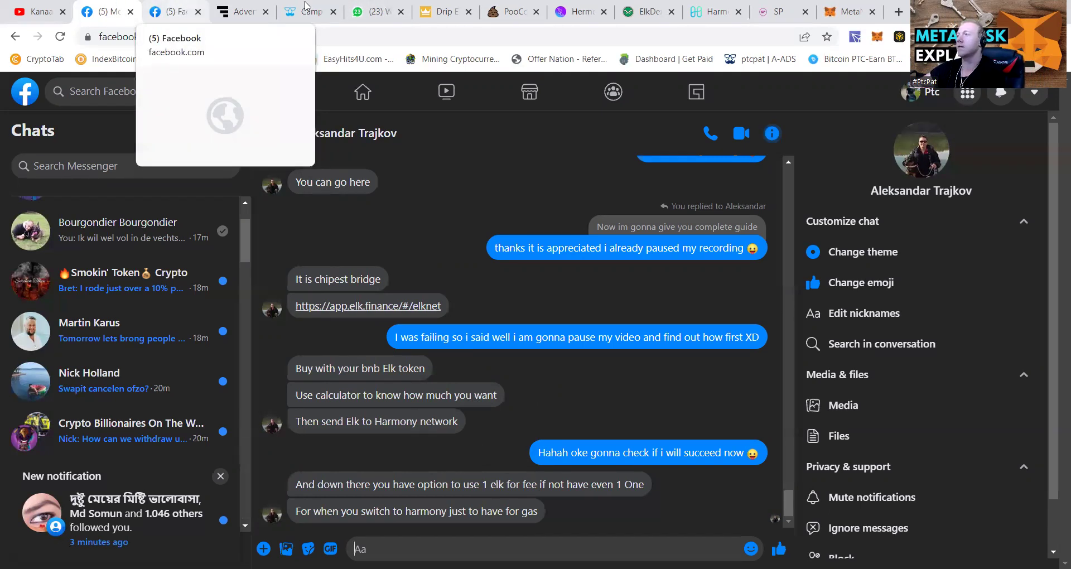
pyautogui.click(658, 11)
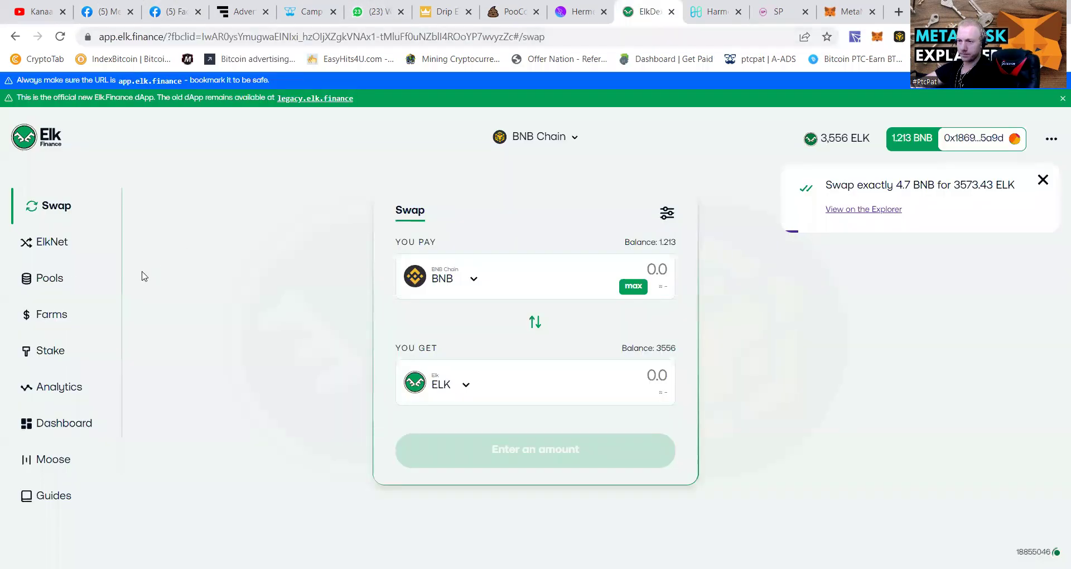
# Open the ElkNet transfer form, choose Harmony as the target chain and enable swapping 1 ELK for gas
pyautogui.click(63, 244)
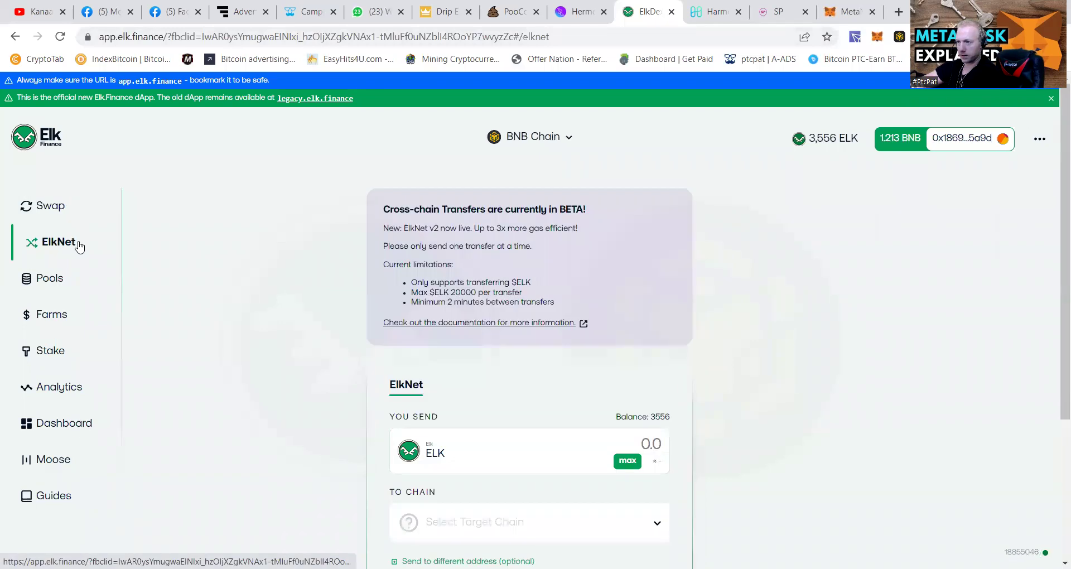
pyautogui.scroll(-4, 456, 319)
pyautogui.click(454, 316)
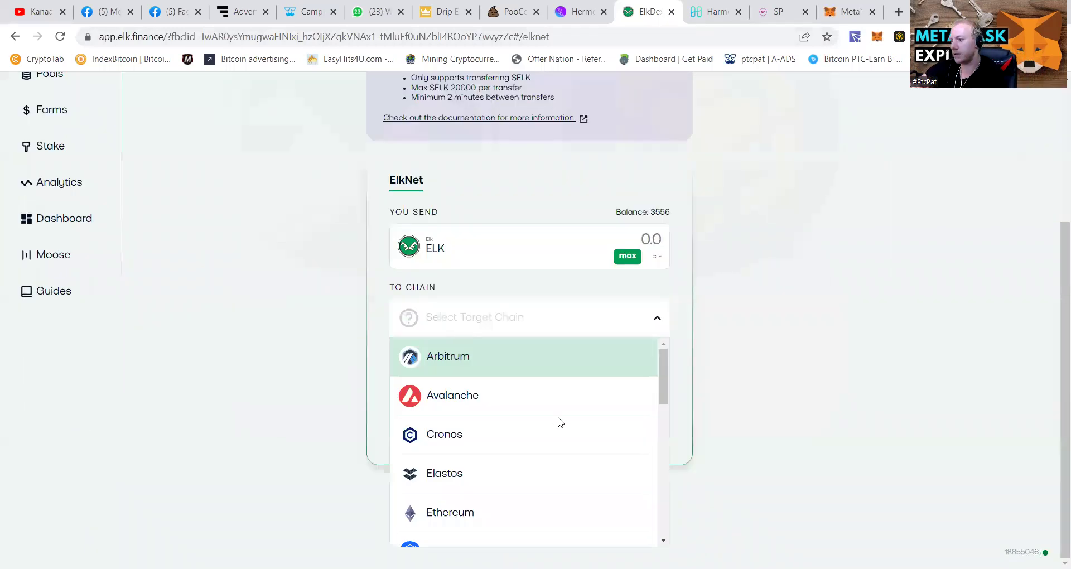
pyautogui.scroll(-8, 558, 421)
pyautogui.scroll(3, 472, 438)
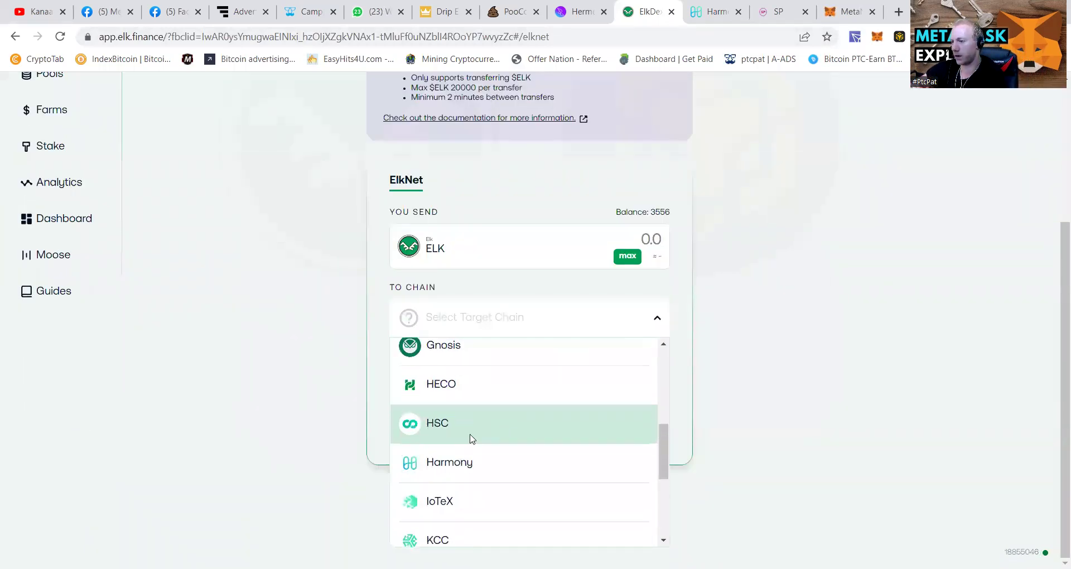
pyautogui.click(450, 464)
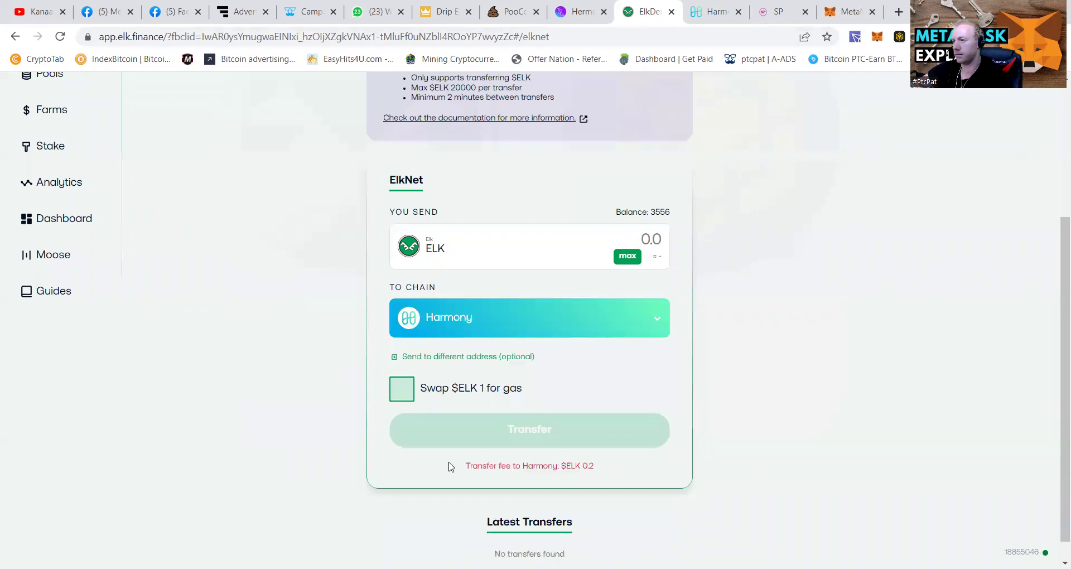
pyautogui.click(402, 389)
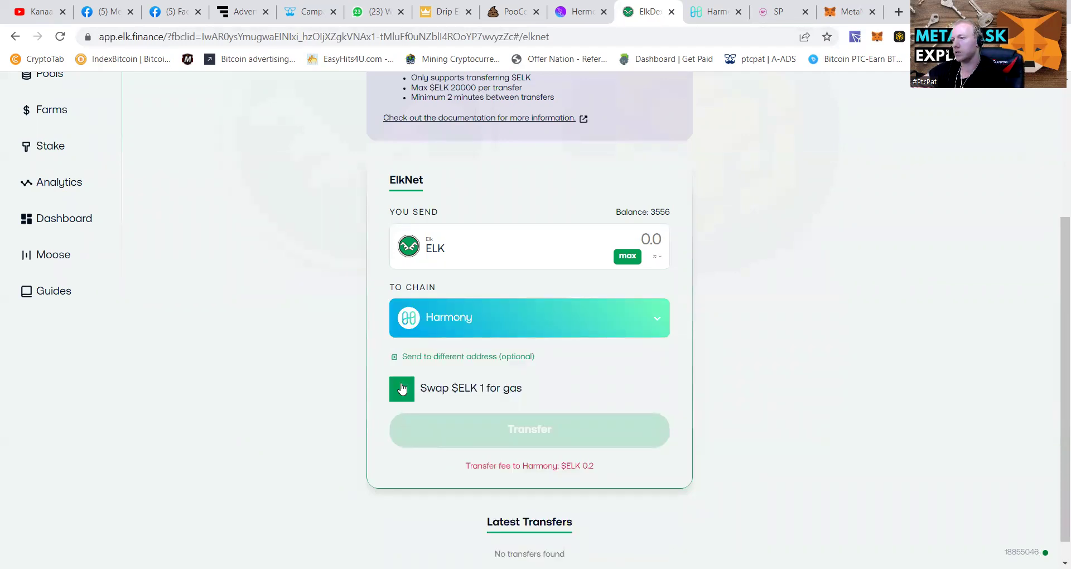
# Set the amount to send to the full ELK balance, and approve and submit the transfer to Harmony
pyautogui.click(630, 259)
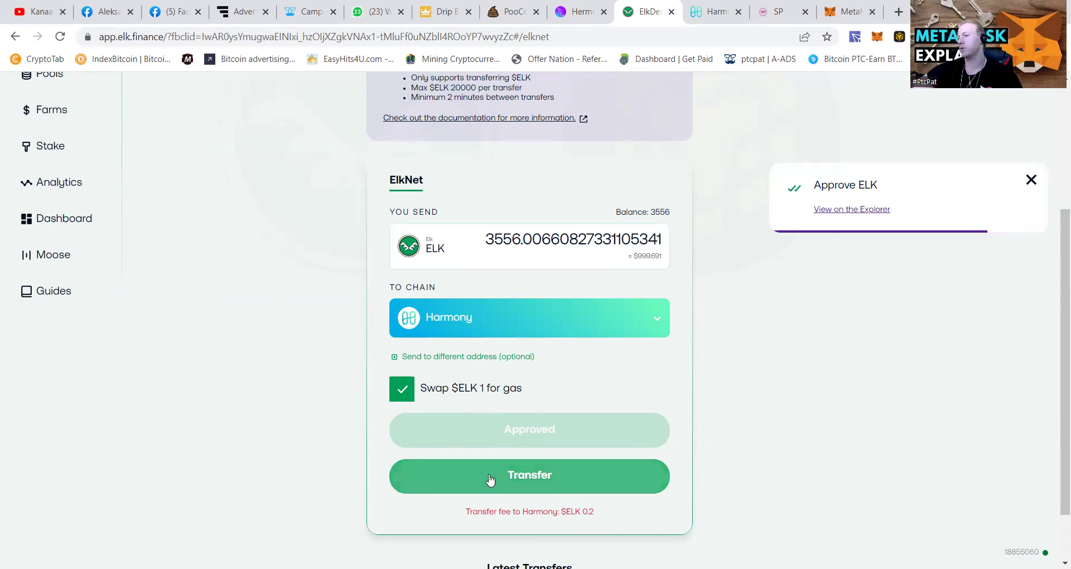
pyautogui.click(490, 479)
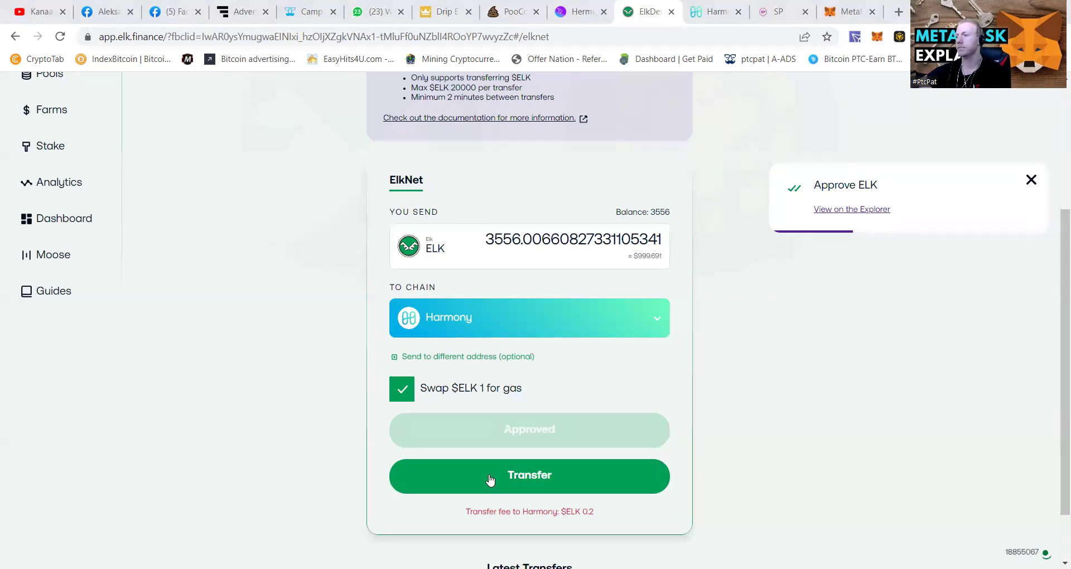
pyautogui.click(490, 477)
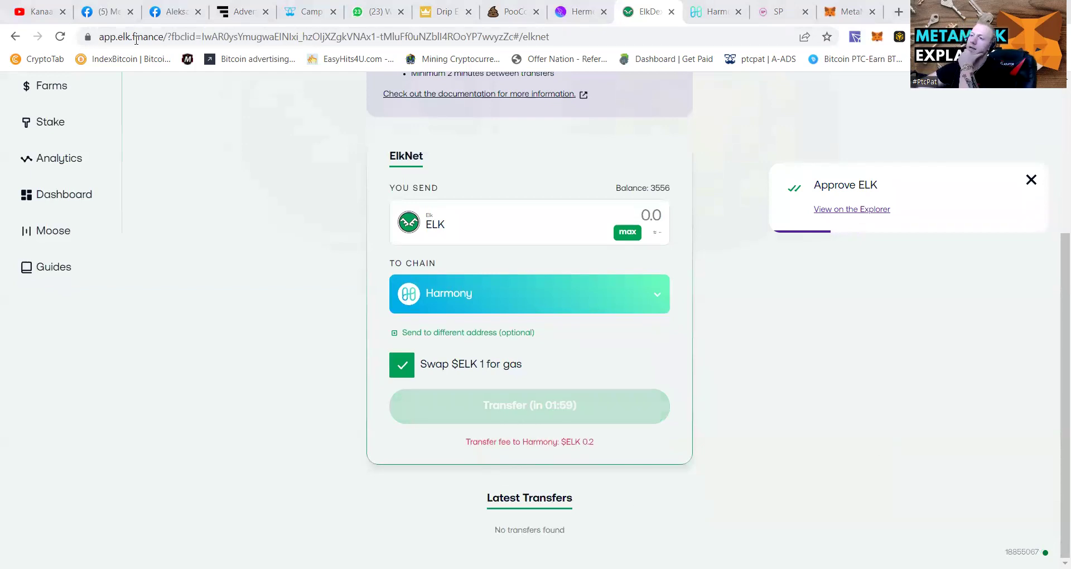
# Switch to the Facebook Messenger chat to read the remaining instructions, and return to Elk Finance to check the pending transfer
pyautogui.click(177, 11)
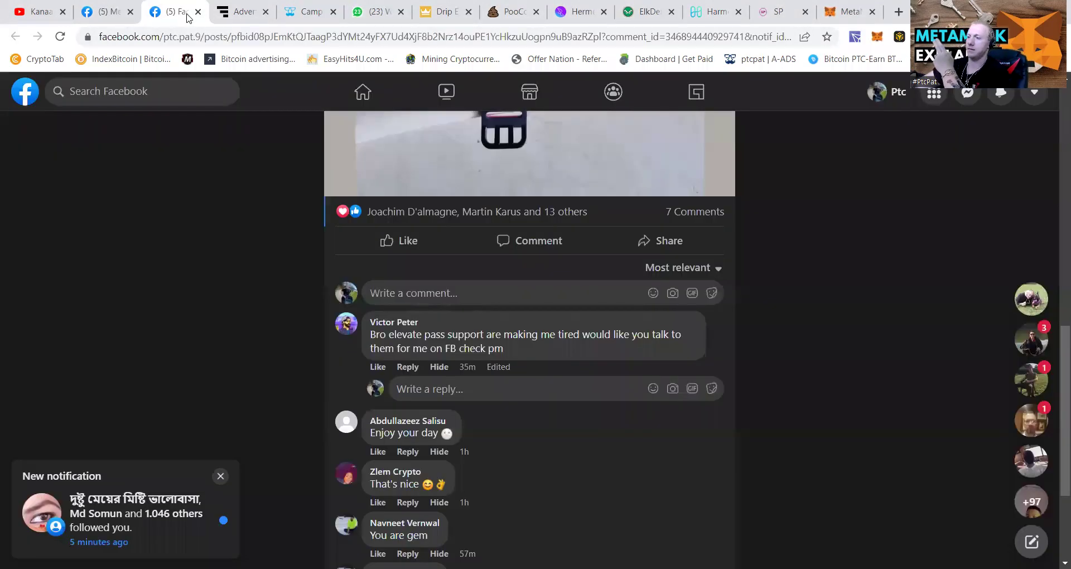
pyautogui.click(110, 12)
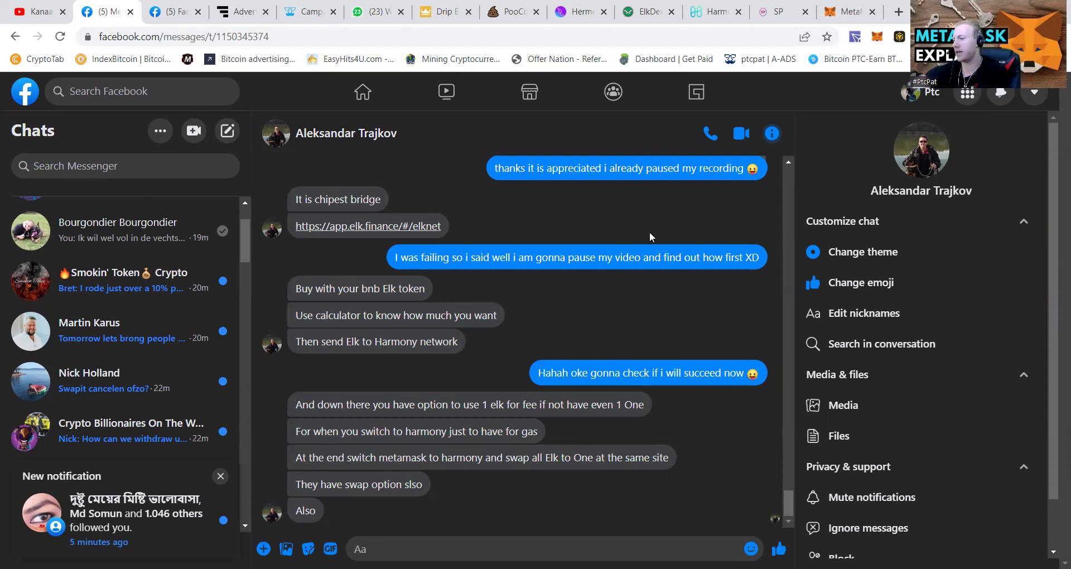
pyautogui.click(635, 20)
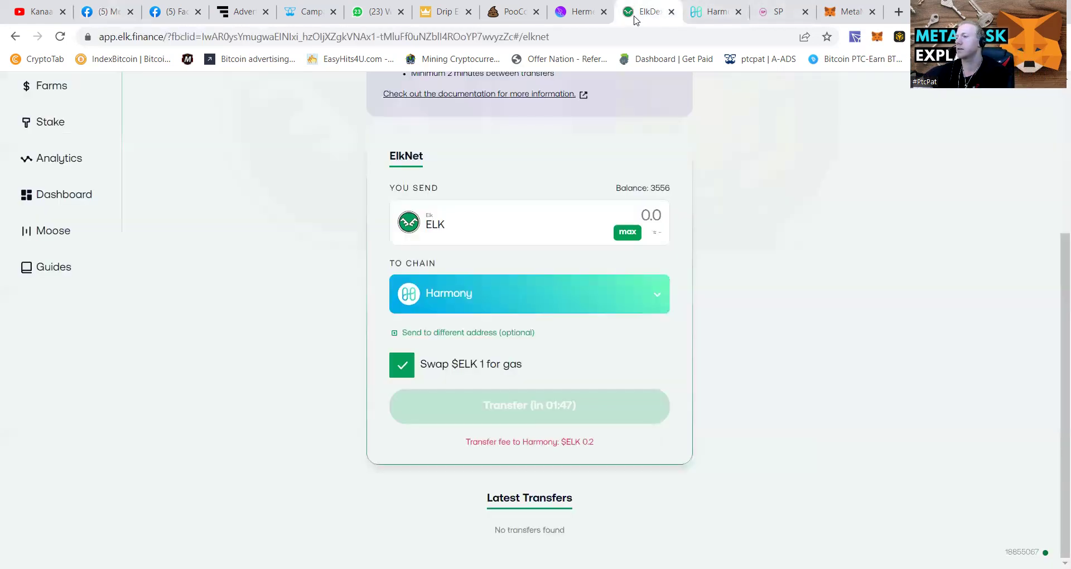
pyautogui.scroll(4, 473, 154)
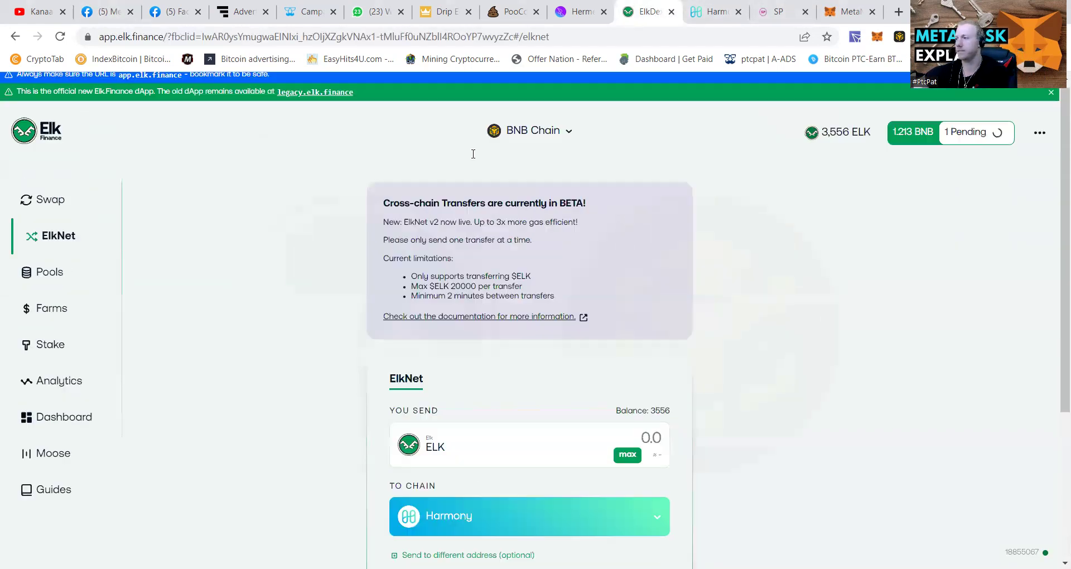
pyautogui.scroll(1, 473, 154)
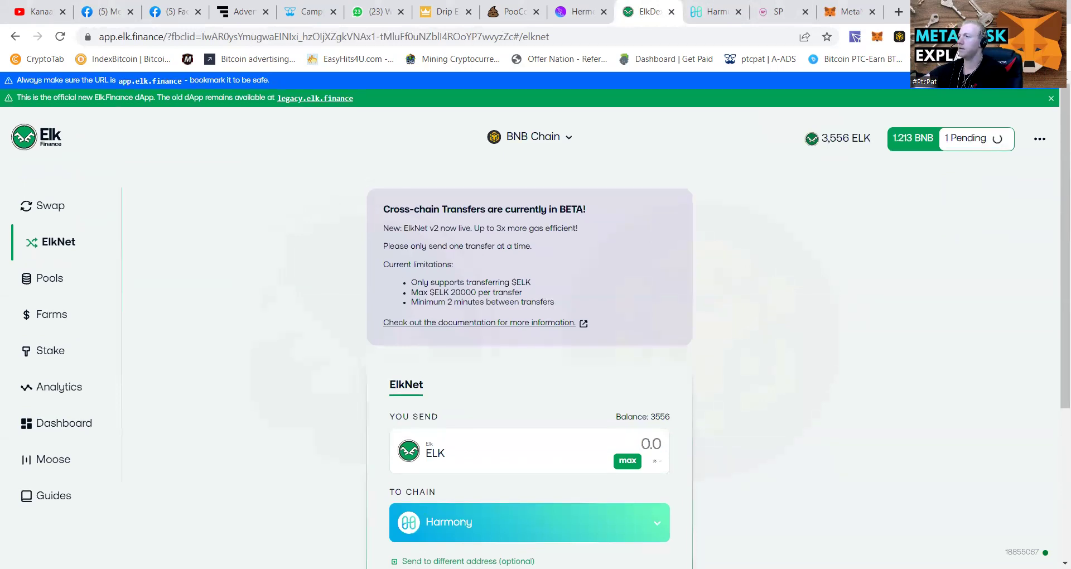
pyautogui.scroll(-4, 680, 357)
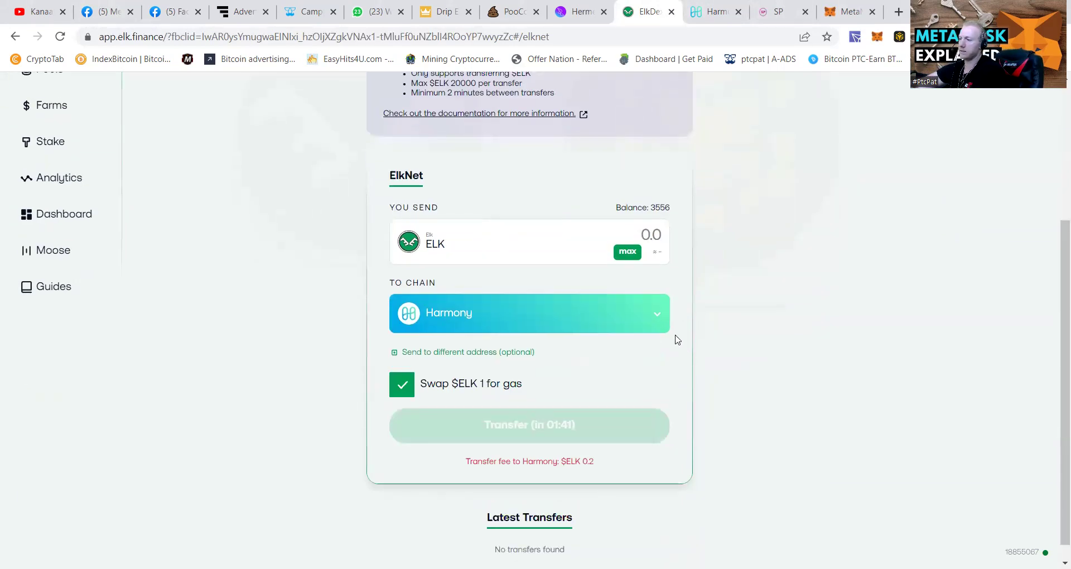
# Check the account and available networks in MetaMask, and switch Elk Finance from BNB Chain to Harmony
pyautogui.click(878, 37)
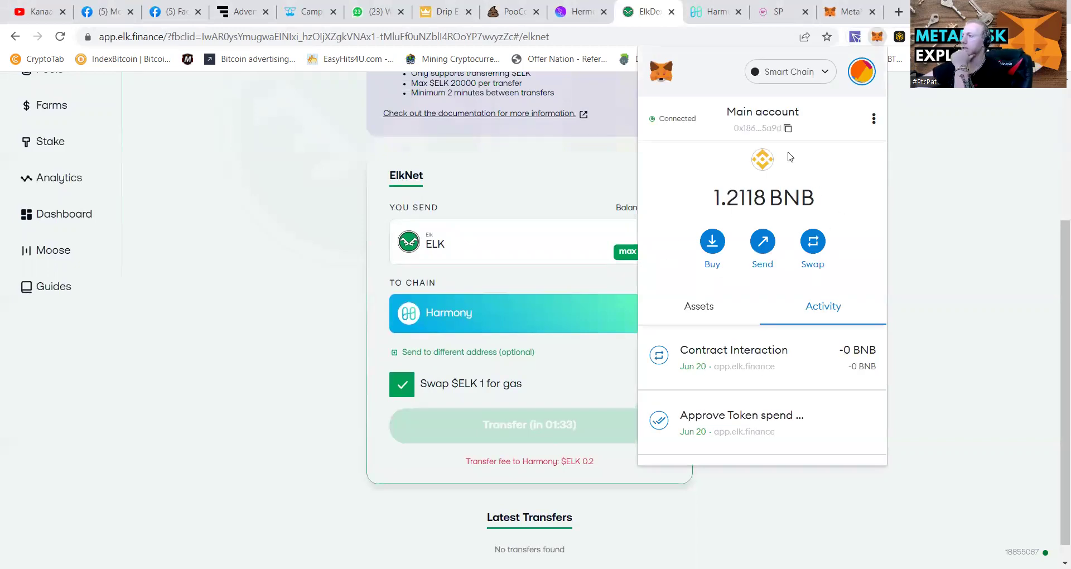
pyautogui.click(781, 71)
pyautogui.scroll(-1, 742, 290)
pyautogui.scroll(-1, 739, 297)
pyautogui.scroll(2, 729, 305)
pyautogui.press('Escape')
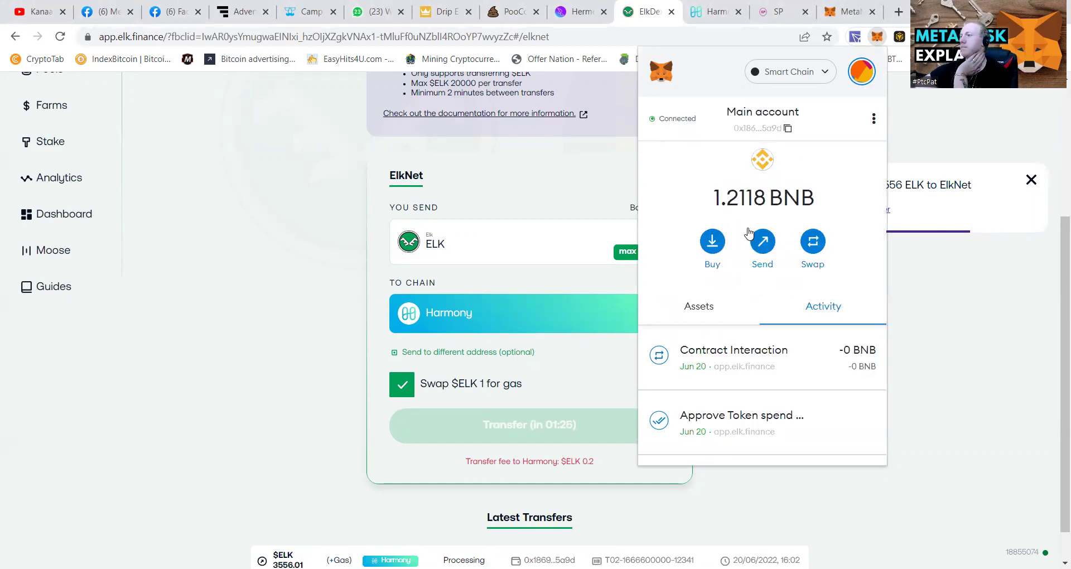
pyautogui.click(536, 182)
pyautogui.scroll(4, 564, 273)
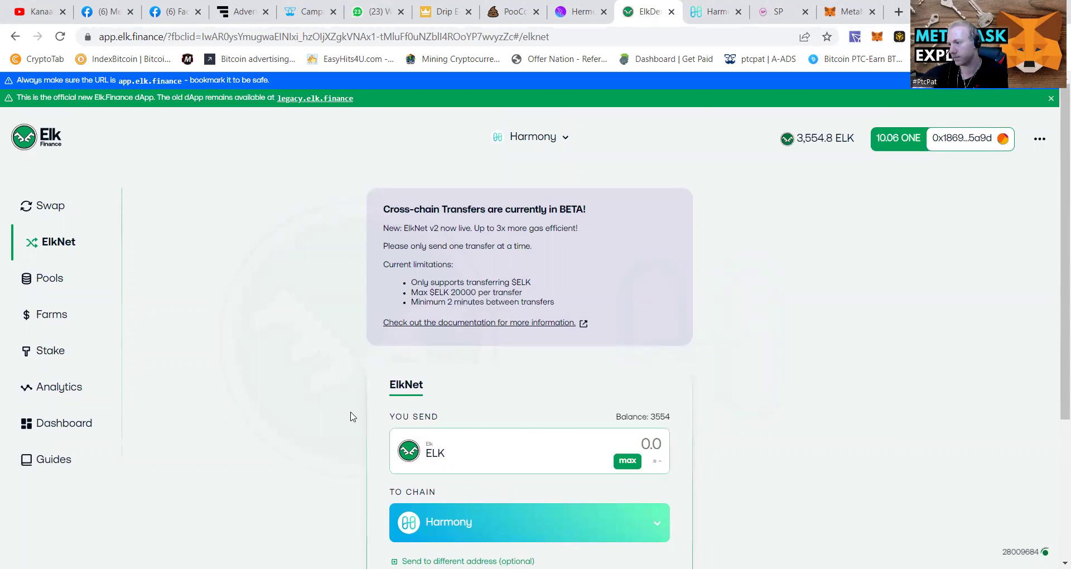
# Open the swap form on Harmony and set ELK as the token to pay and ONE as the token to receive
pyautogui.scroll(-3, 622, 449)
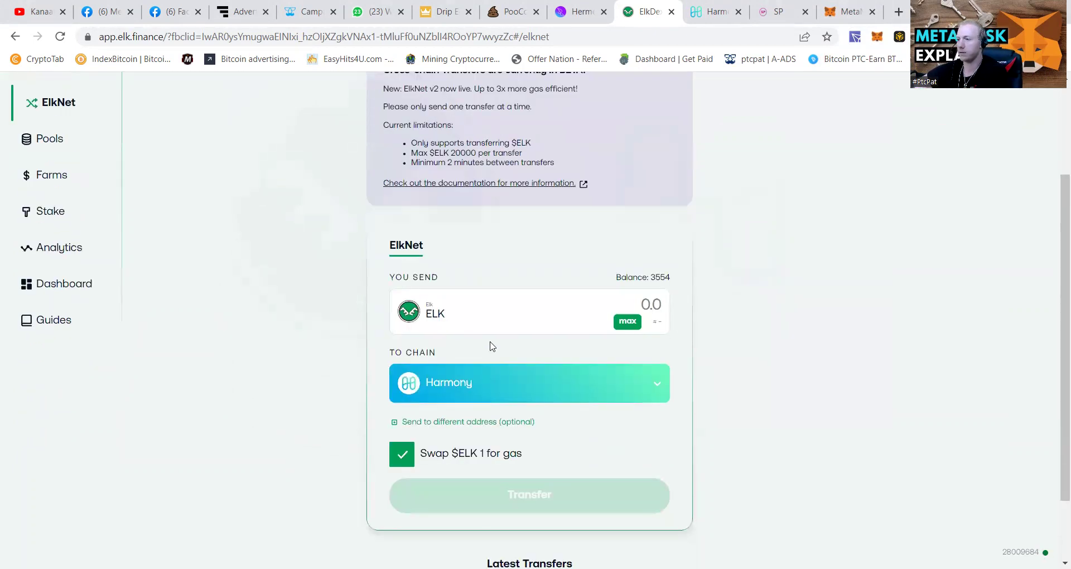
pyautogui.scroll(3, 67, 247)
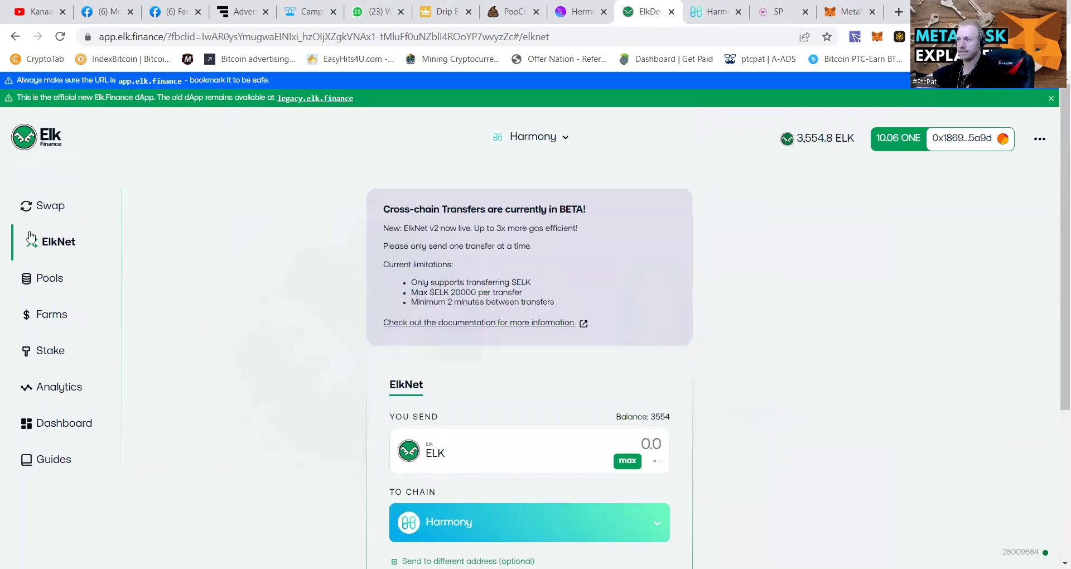
pyautogui.click(45, 207)
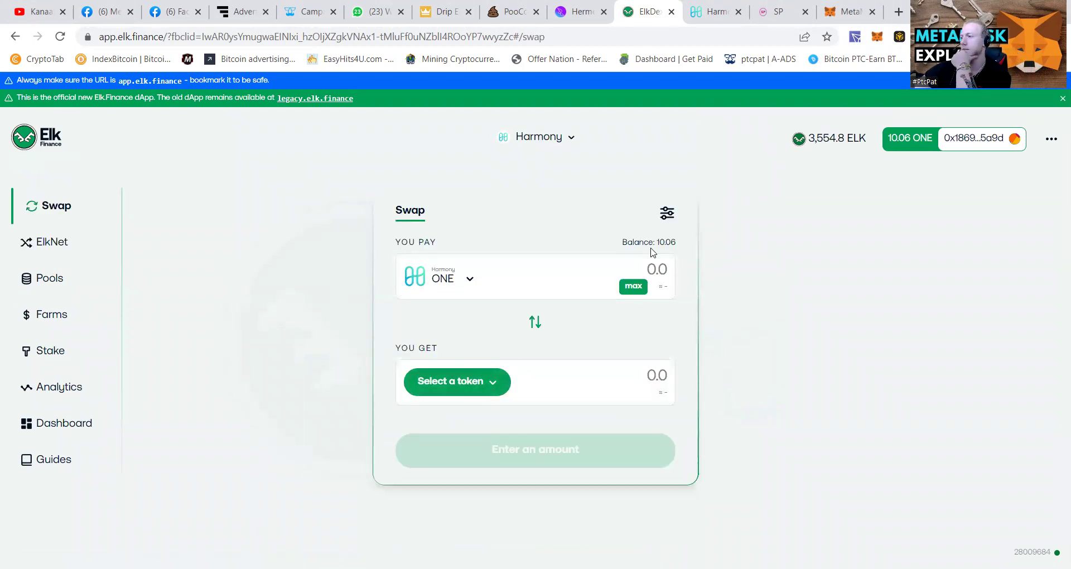
pyautogui.click(480, 388)
pyautogui.click(470, 352)
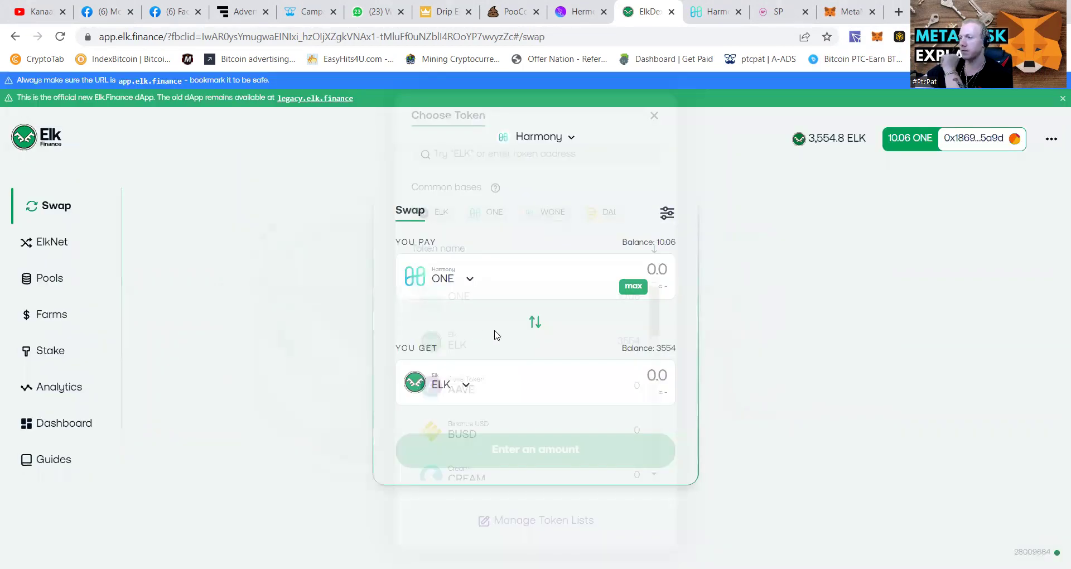
pyautogui.click(533, 323)
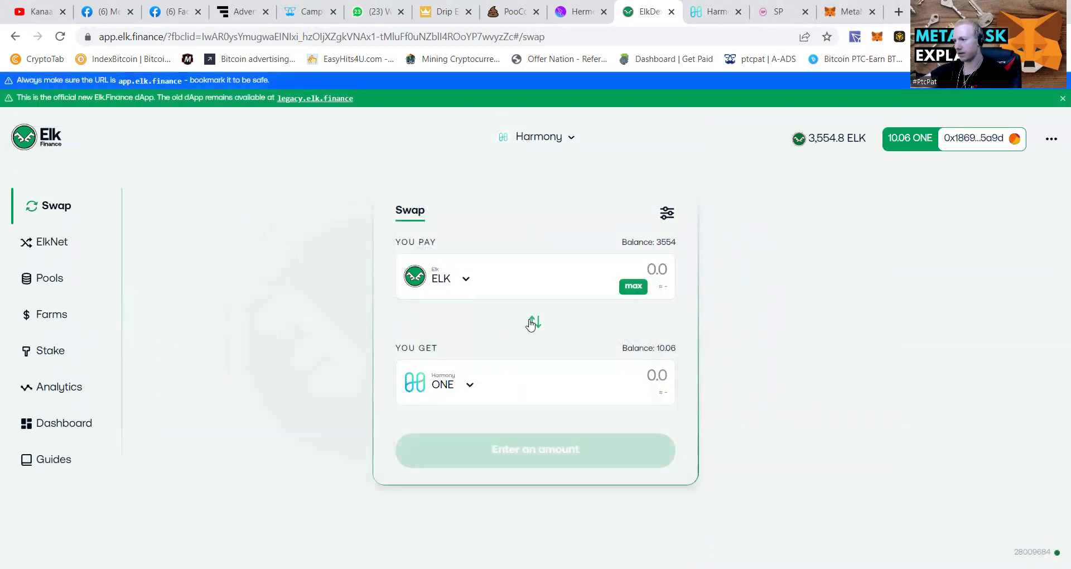
# Set the amount to pay to the full ELK balance and allow the use of ELK for the swap
pyautogui.click(640, 288)
pyautogui.scroll(-2, 347, 506)
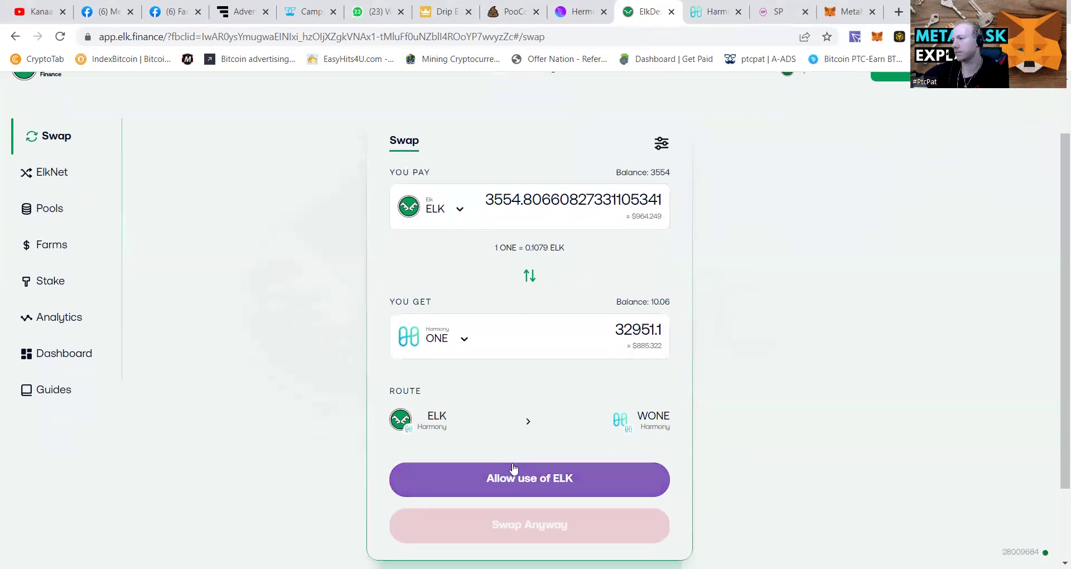
pyautogui.click(539, 471)
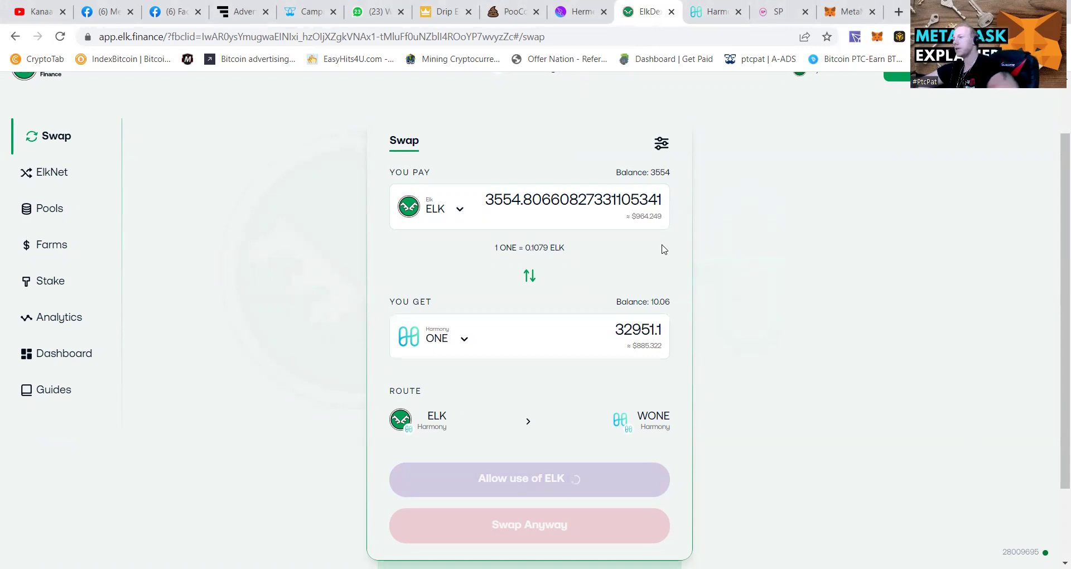
pyautogui.scroll(2, 747, 304)
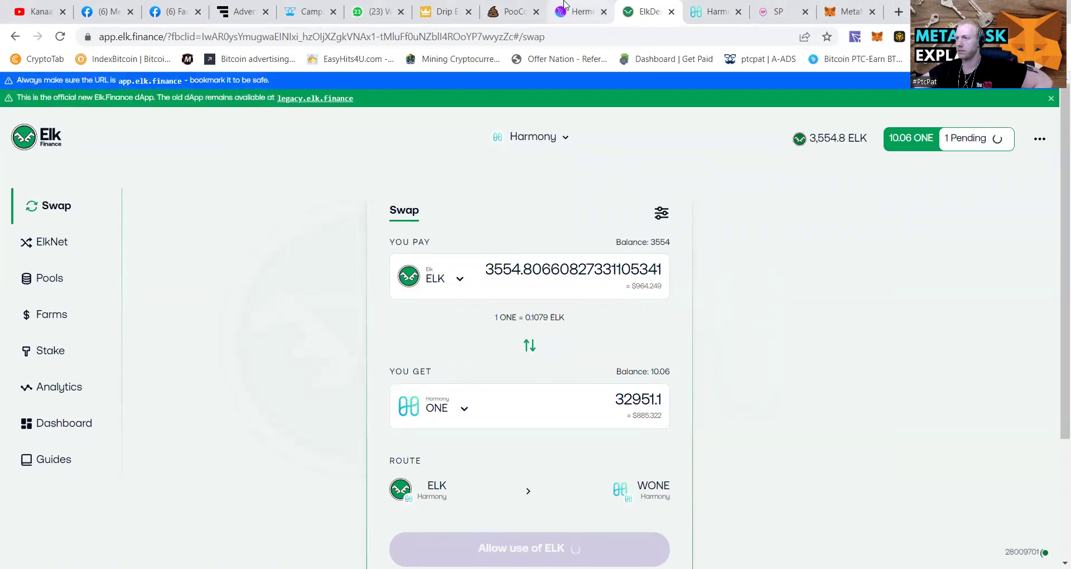
# Submit and confirm the swap of ELK for ONE, accepting the price impact, and close the transaction notices
pyautogui.scroll(-2, 567, 540)
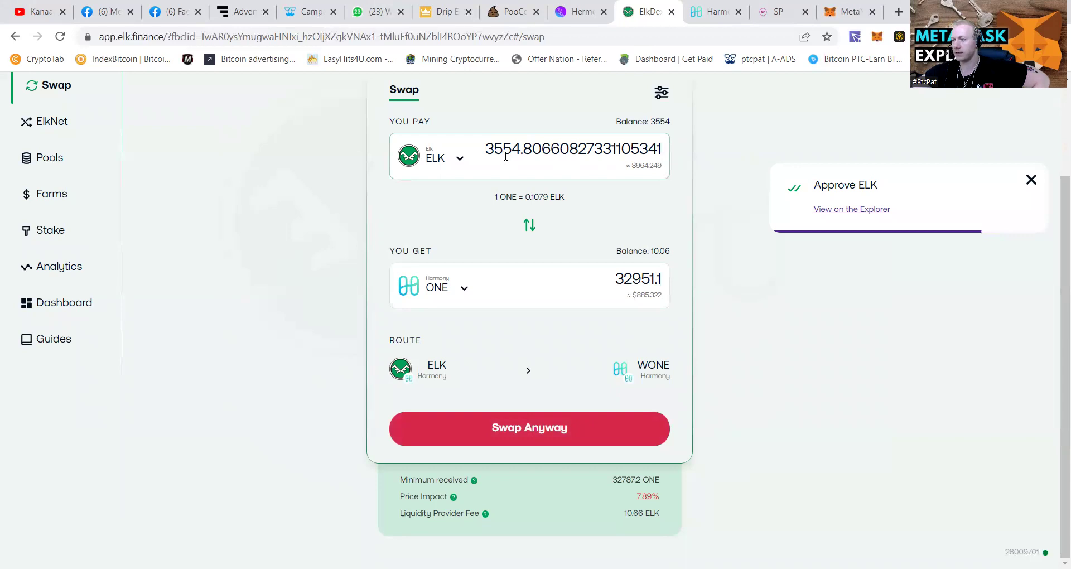
pyautogui.click(534, 433)
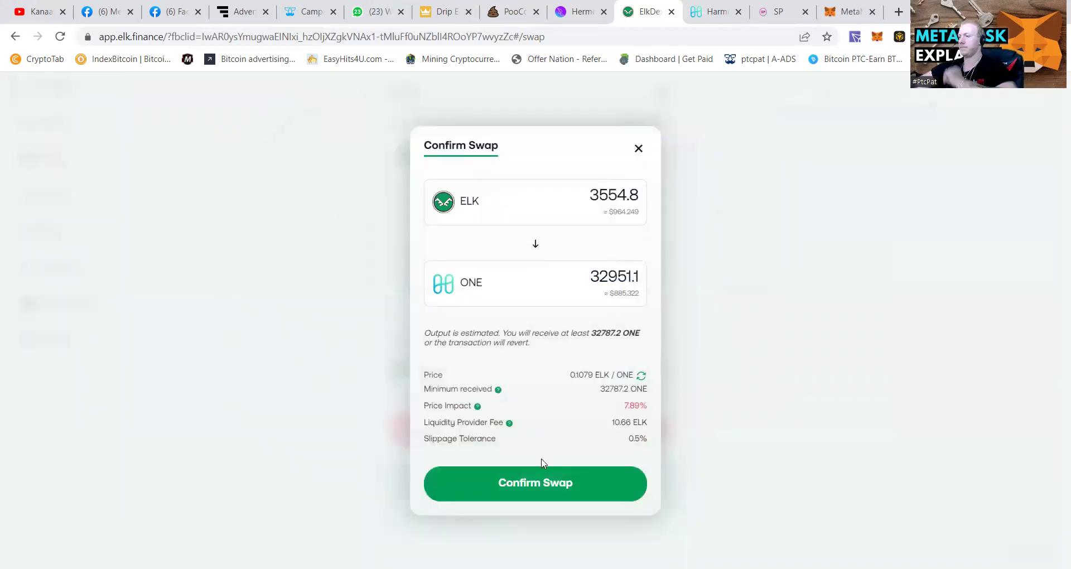
pyautogui.click(544, 484)
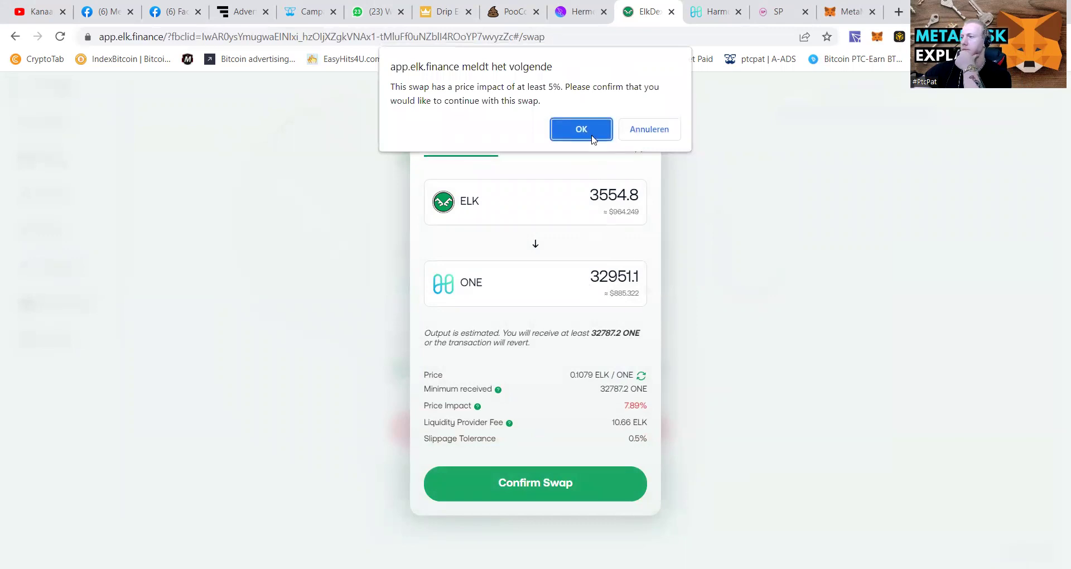
pyautogui.click(569, 129)
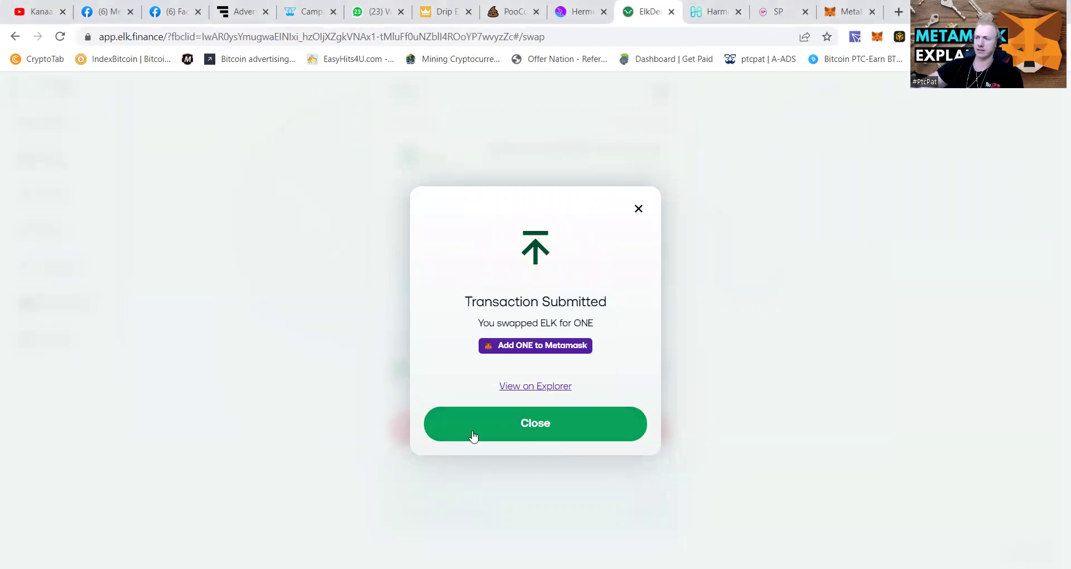
pyautogui.click(519, 424)
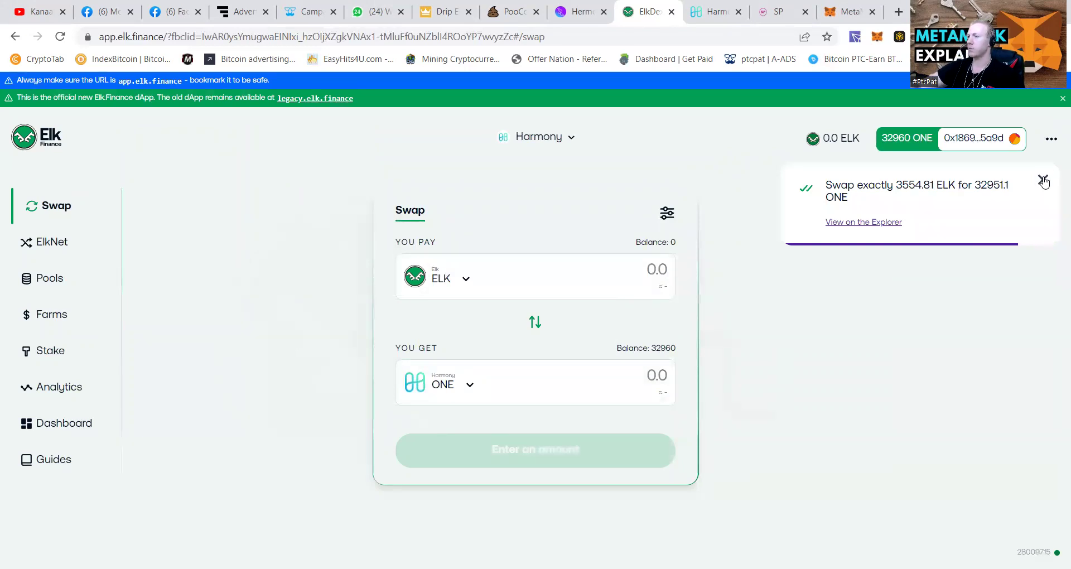
pyautogui.click(1042, 180)
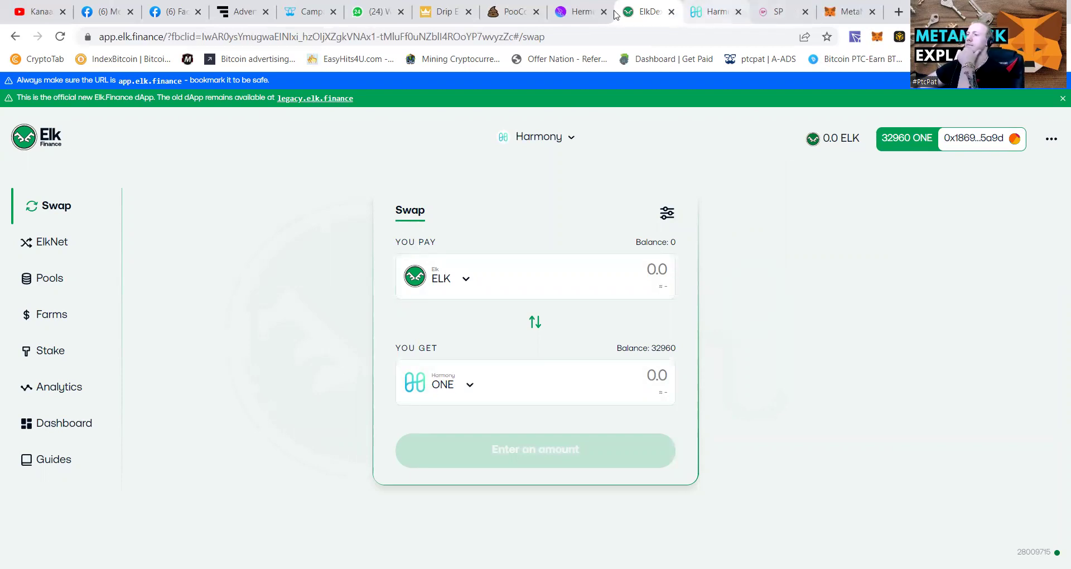
# Close the Hermes DeFi RPC guide and switch to the Staker Protocol staking page
pyautogui.click(565, 5)
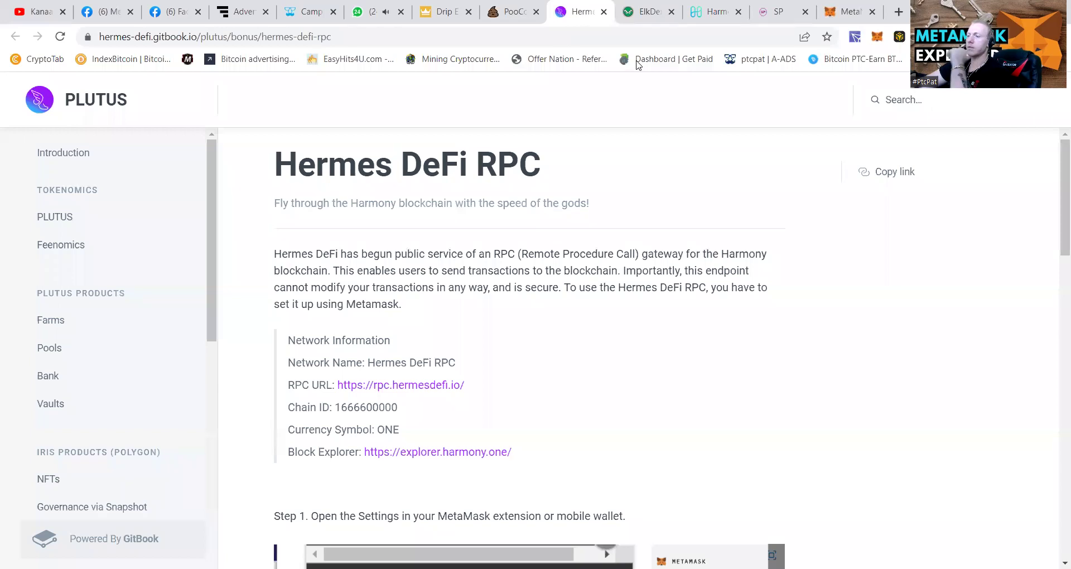
pyautogui.click(614, 14)
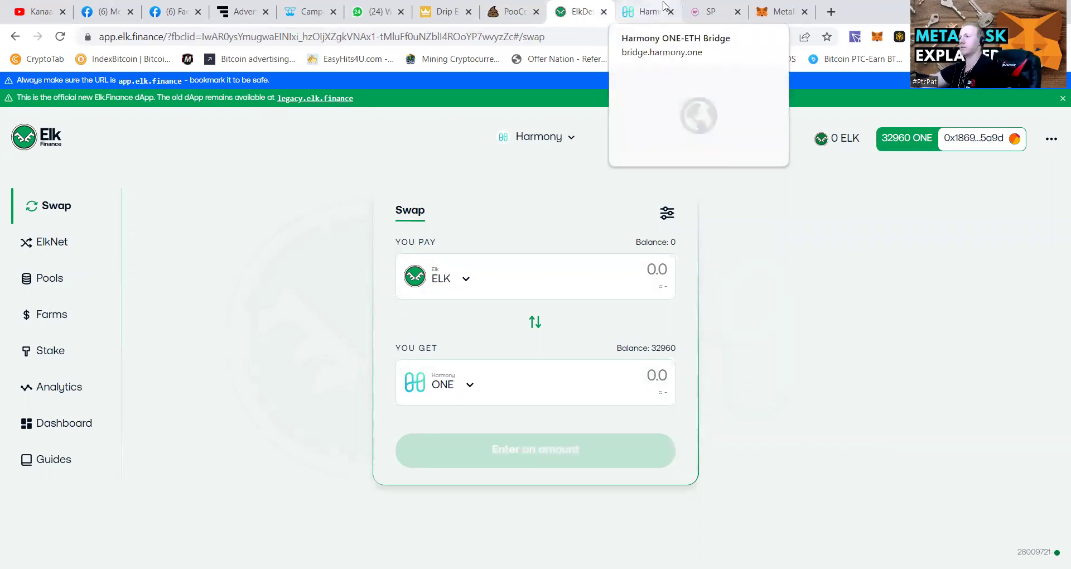
pyautogui.click(649, 12)
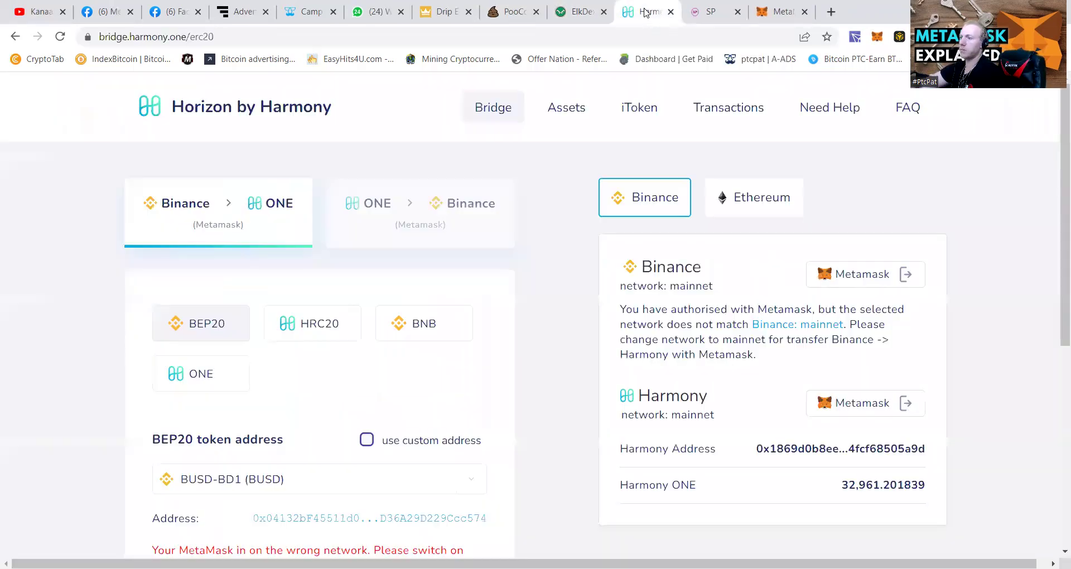
pyautogui.click(719, 14)
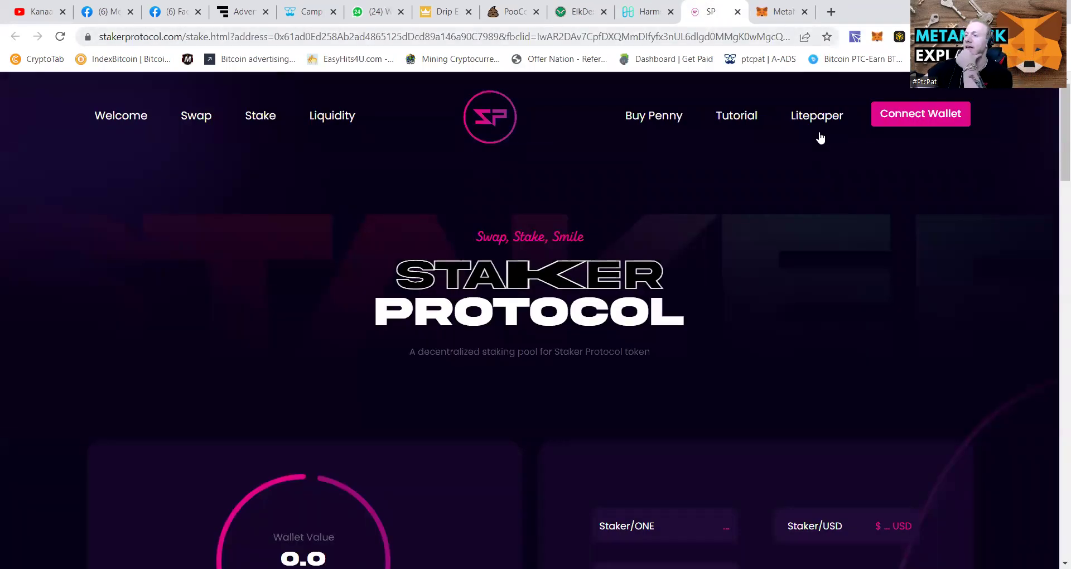
# Connect the MetaMask wallet to the Staker Protocol staking page and look over its staking and referral sections
pyautogui.click(896, 124)
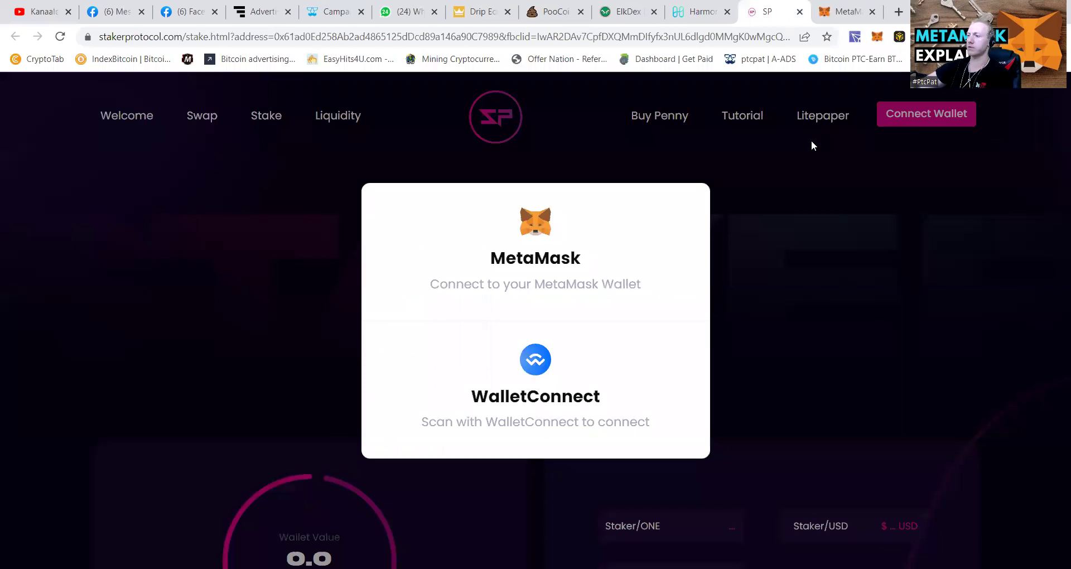
pyautogui.click(532, 244)
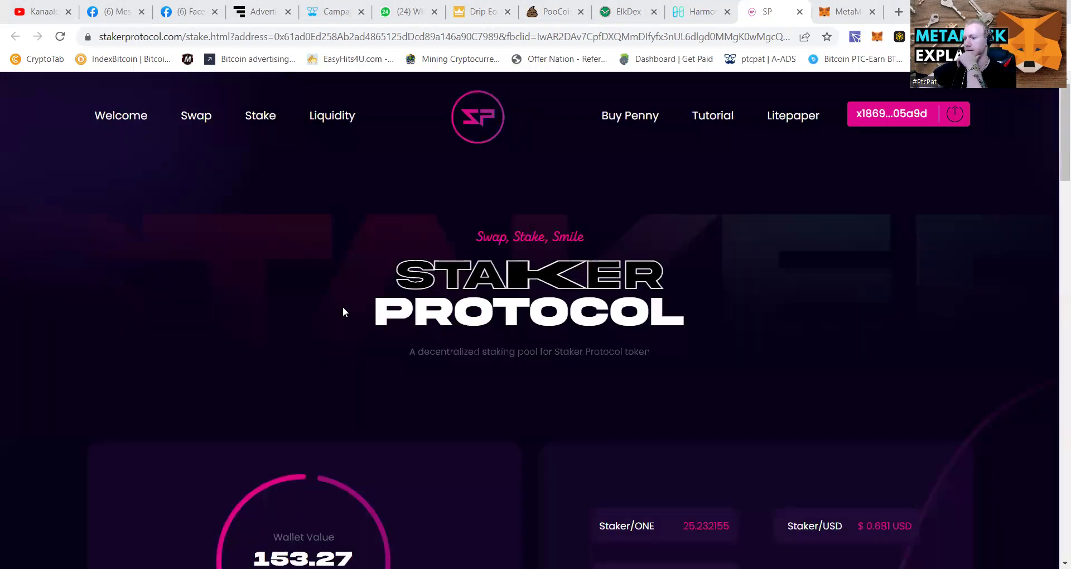
pyautogui.scroll(-2, 371, 284)
pyautogui.scroll(-3, 374, 287)
pyautogui.scroll(-6, 374, 288)
pyautogui.scroll(-3, 502, 279)
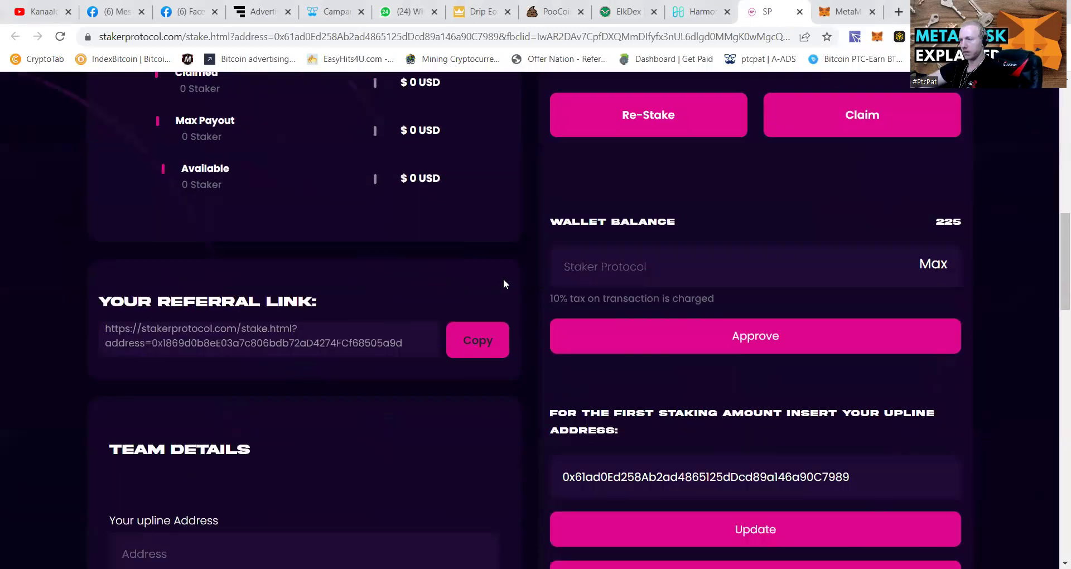
pyautogui.scroll(7, 506, 276)
pyautogui.scroll(4, 525, 218)
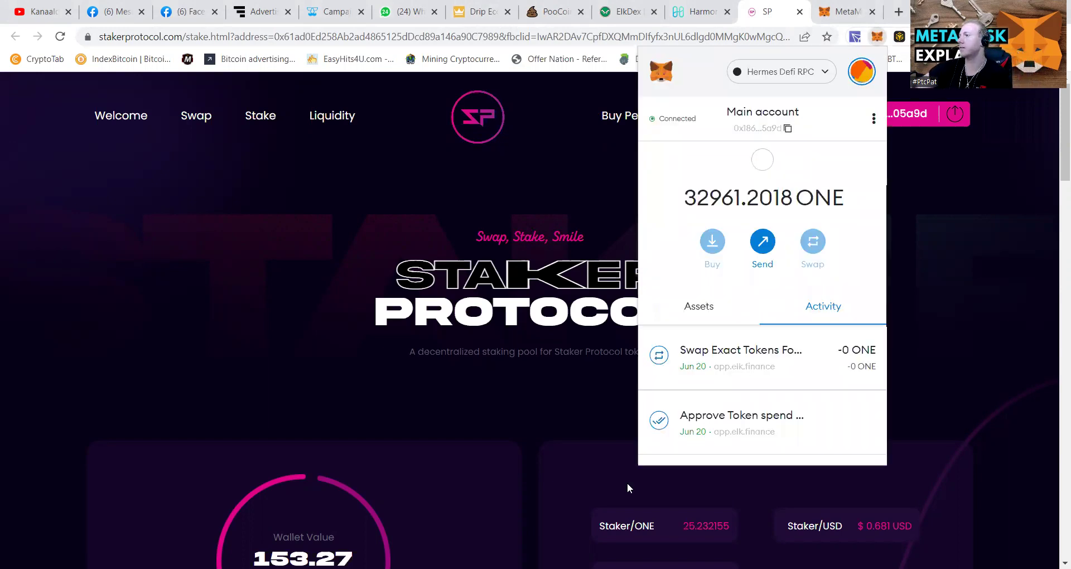
# Import the PENNY token into the MetaMask wallet using its copied contract address
pyautogui.click(879, 38)
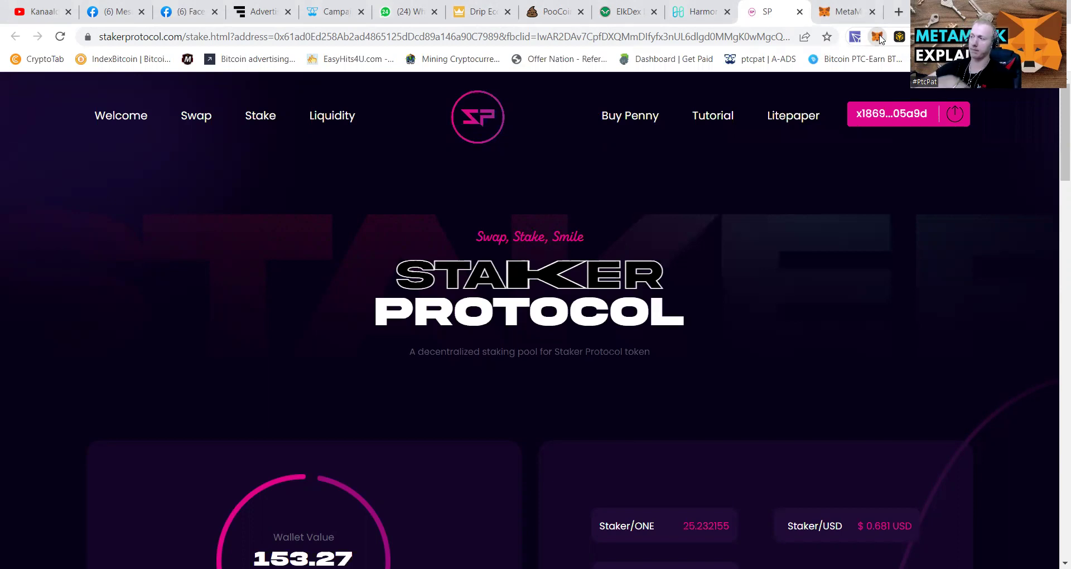
pyautogui.click(877, 36)
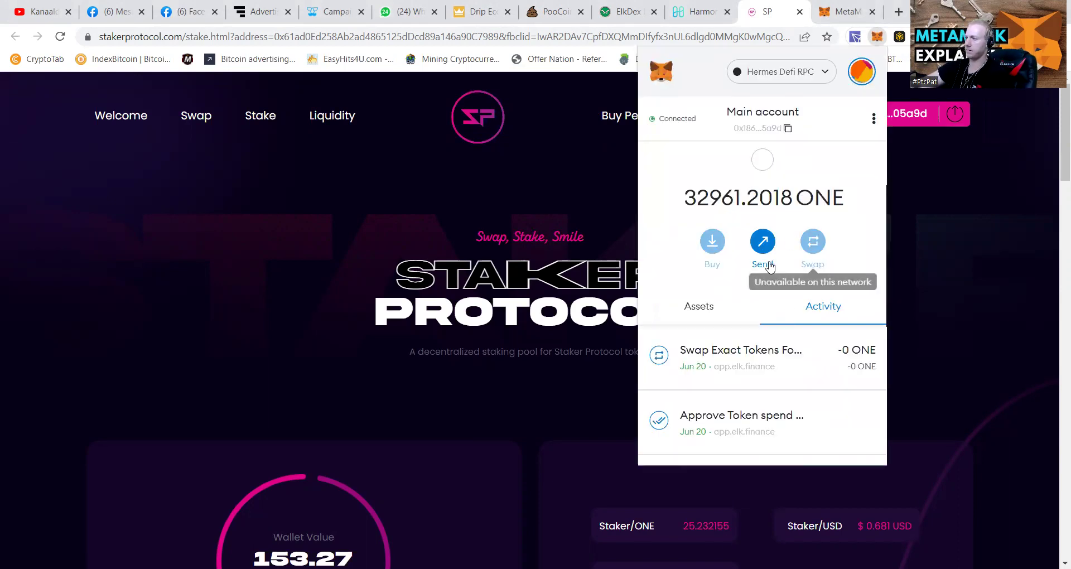
pyautogui.click(694, 313)
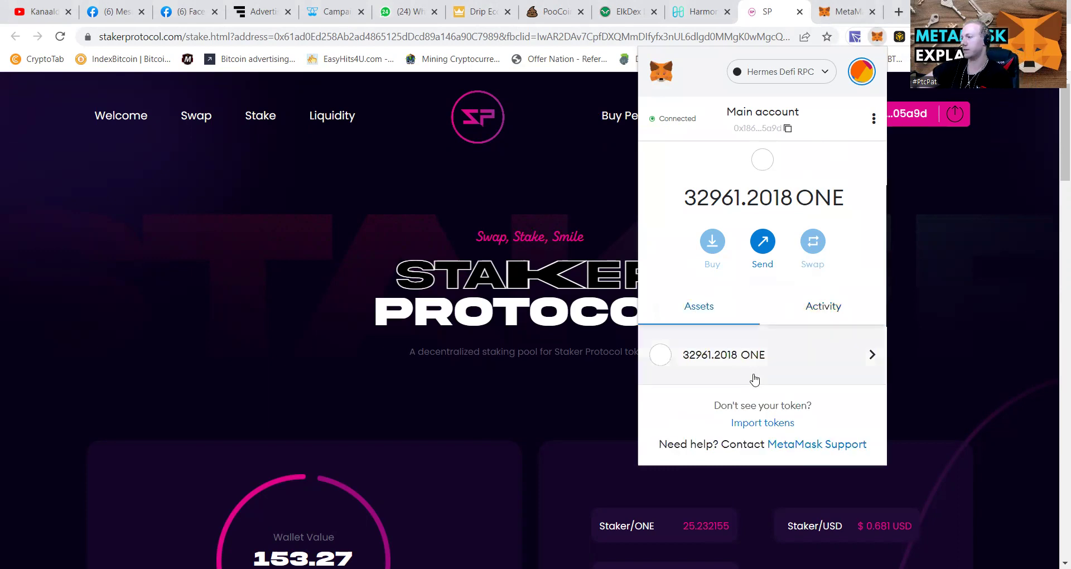
pyautogui.click(760, 424)
pyautogui.hotkey('ctrl', 'v')
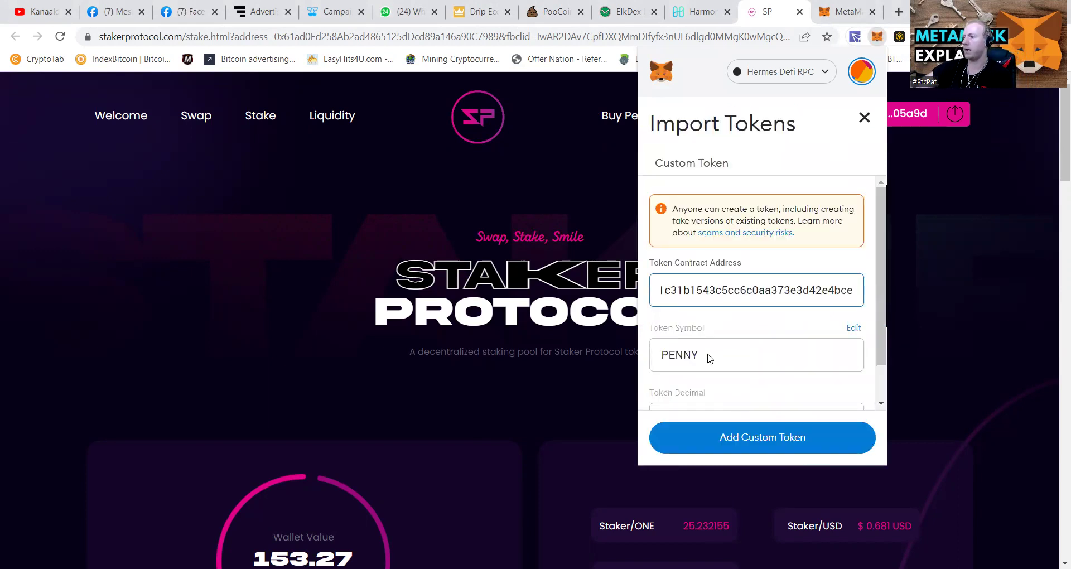
pyautogui.click(756, 438)
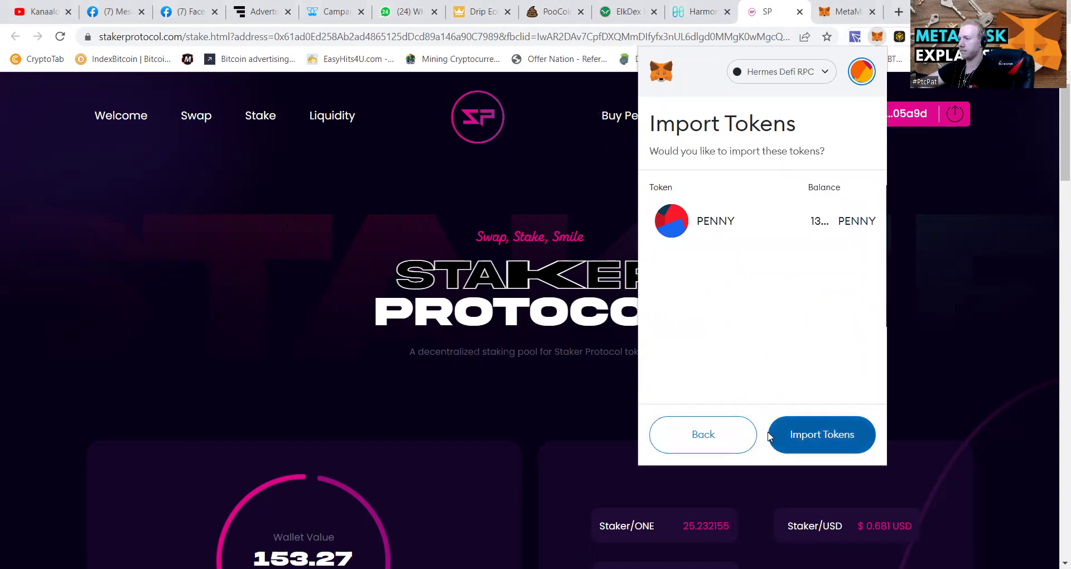
pyautogui.click(820, 435)
pyautogui.click(920, 190)
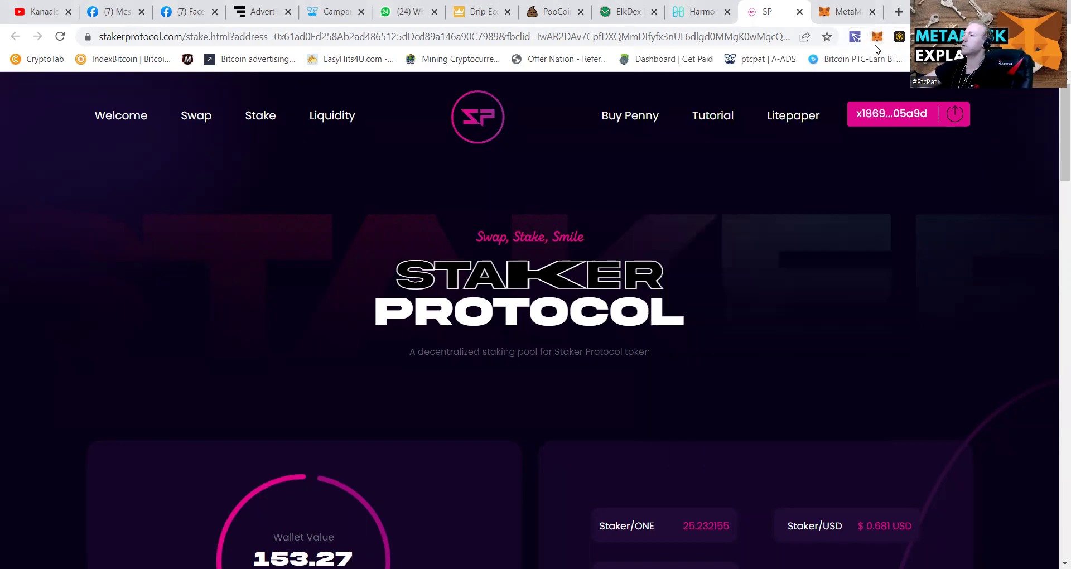
# Display the wallet's assets on the full MetaMask page and import the Staker token using its copied contract address
pyautogui.click(842, 14)
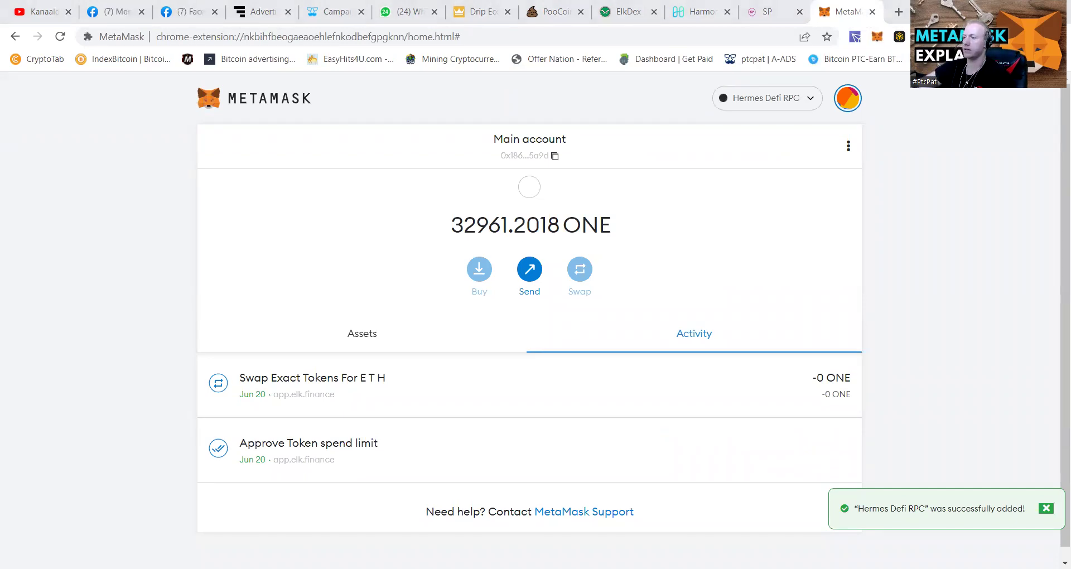
pyautogui.click(879, 37)
pyautogui.click(371, 335)
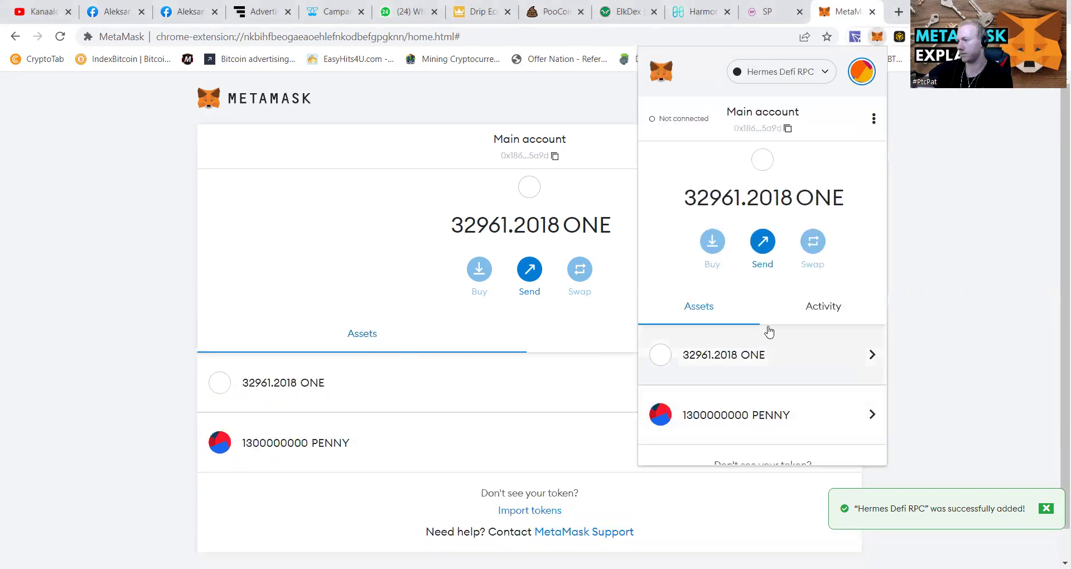
pyautogui.scroll(-1, 739, 427)
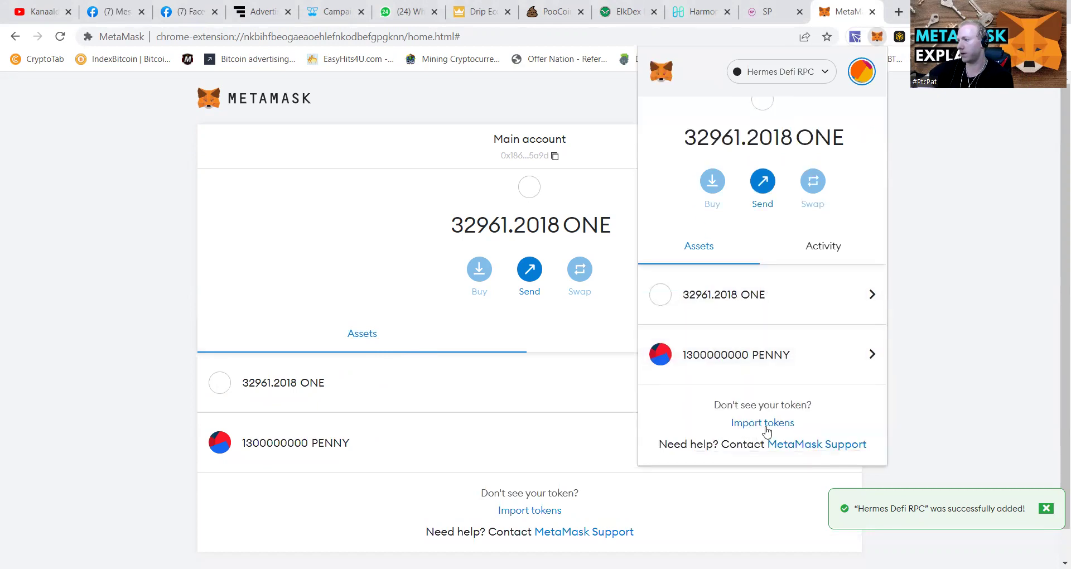
pyautogui.click(762, 424)
pyautogui.hotkey('ctrl', 'v')
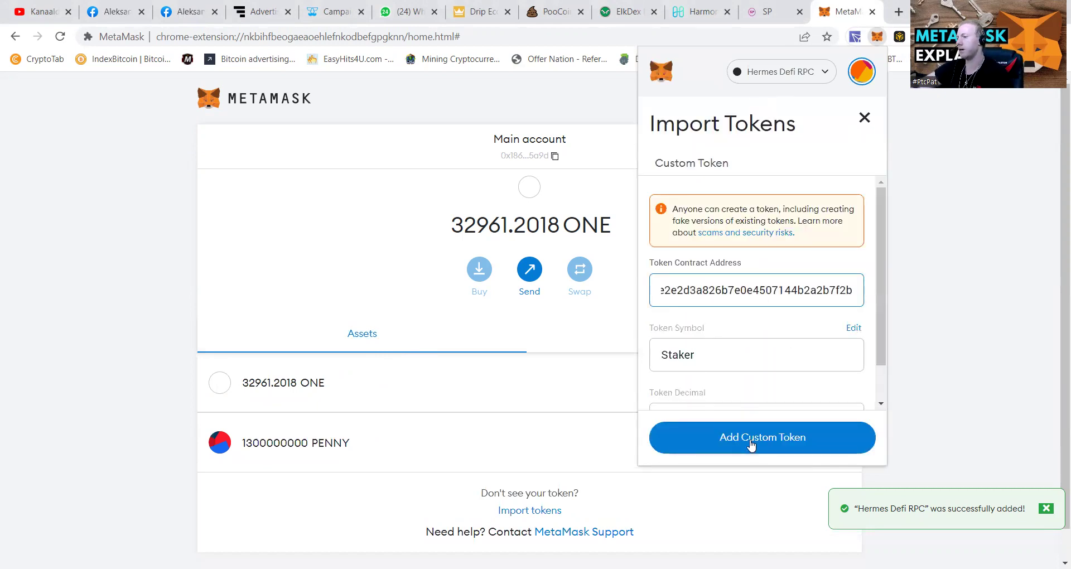
pyautogui.click(745, 446)
pyautogui.click(793, 437)
pyautogui.click(1033, 216)
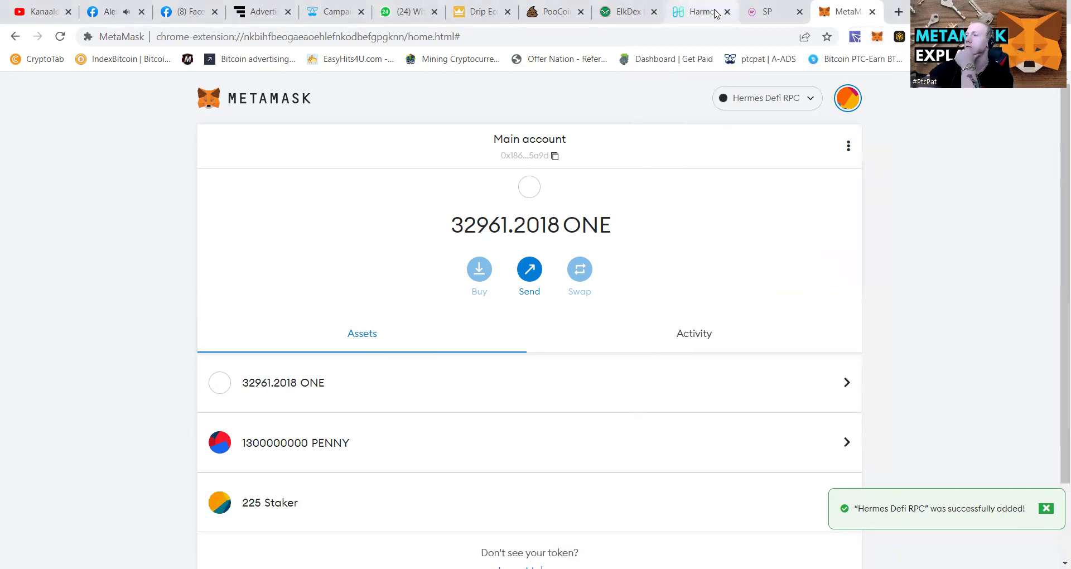
# Return to Staker Protocol and open its swap page at the form for buying Staker tokens
pyautogui.click(695, 11)
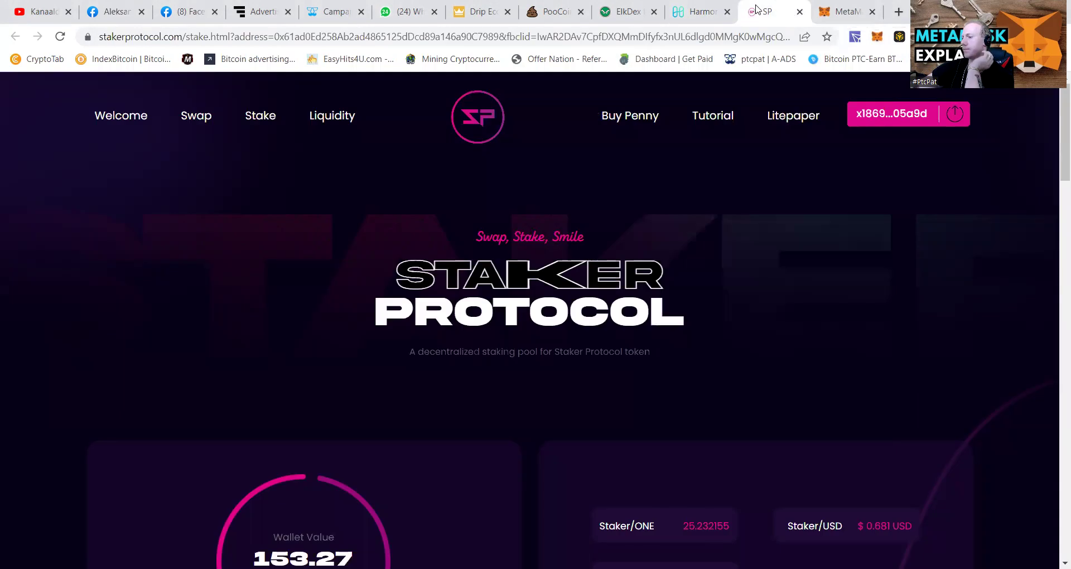
pyautogui.click(765, 11)
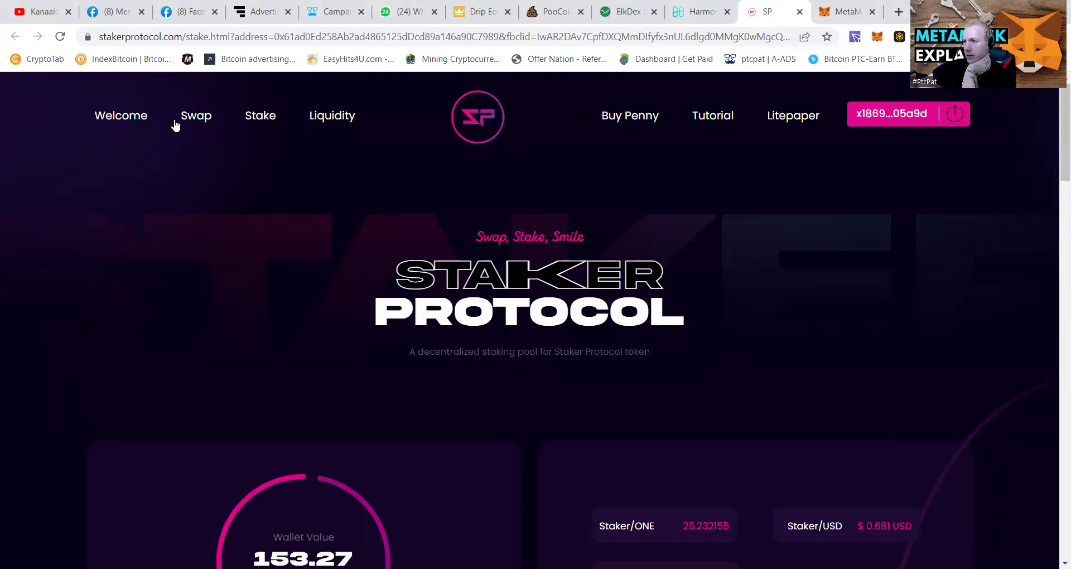
pyautogui.click(201, 115)
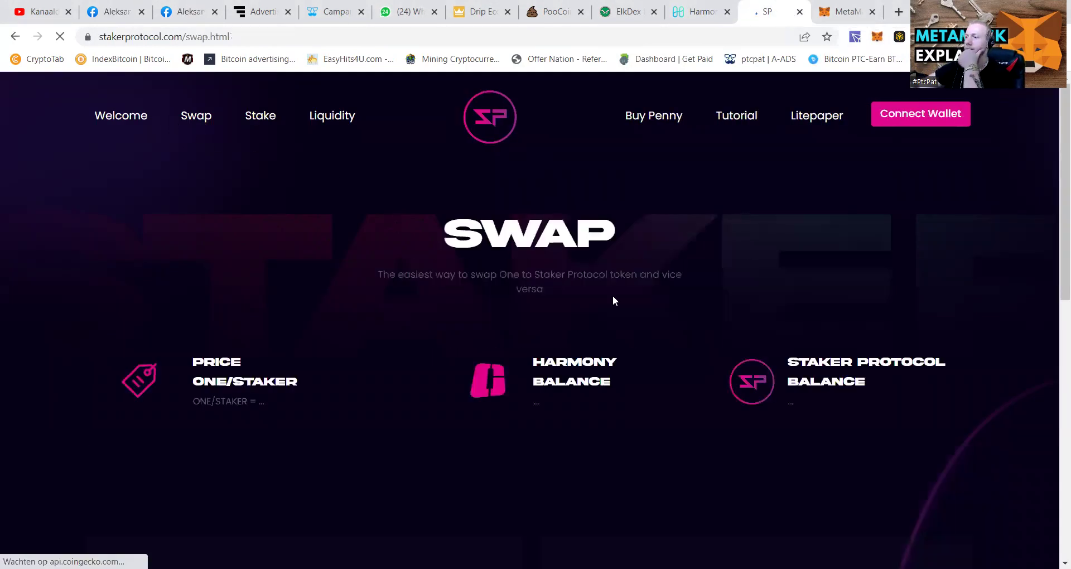
pyautogui.scroll(-6, 670, 358)
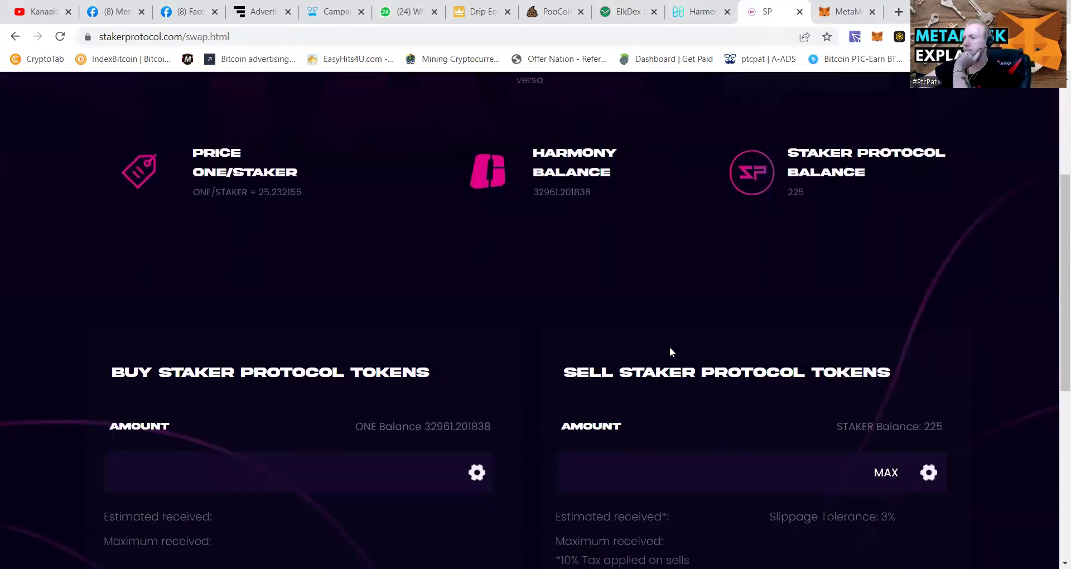
# Try to buy Staker tokens with 32950 ONE, and change the amount to 32959 ONE
pyautogui.click(270, 338)
pyautogui.write('3')
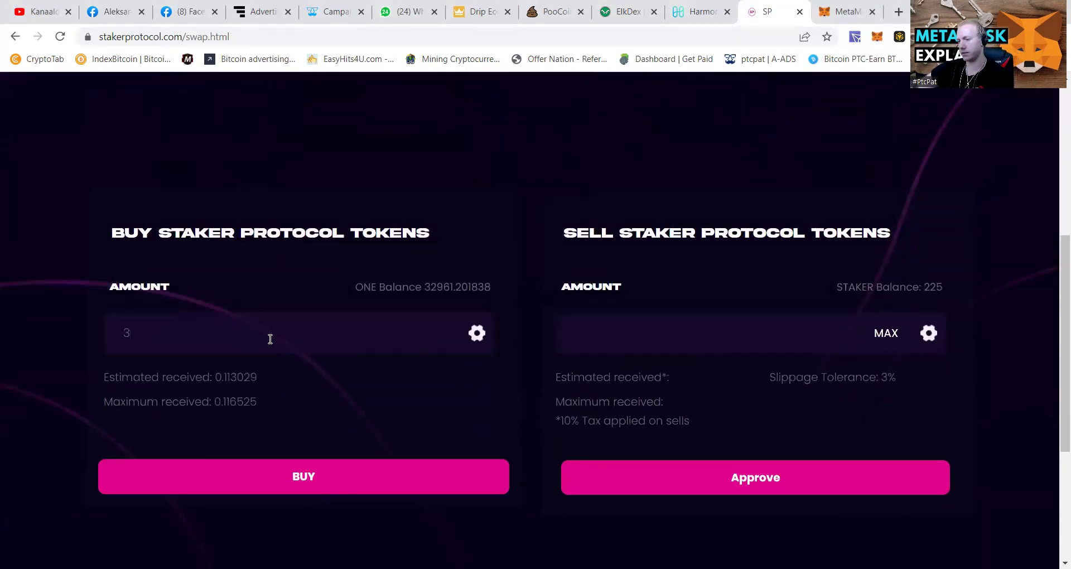
pyautogui.write('29')
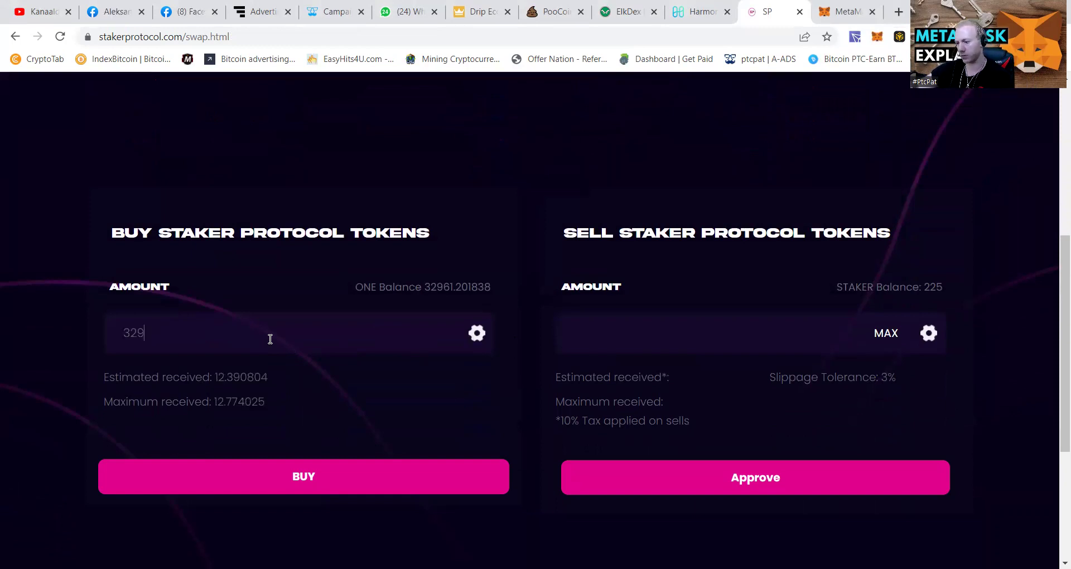
pyautogui.write('6')
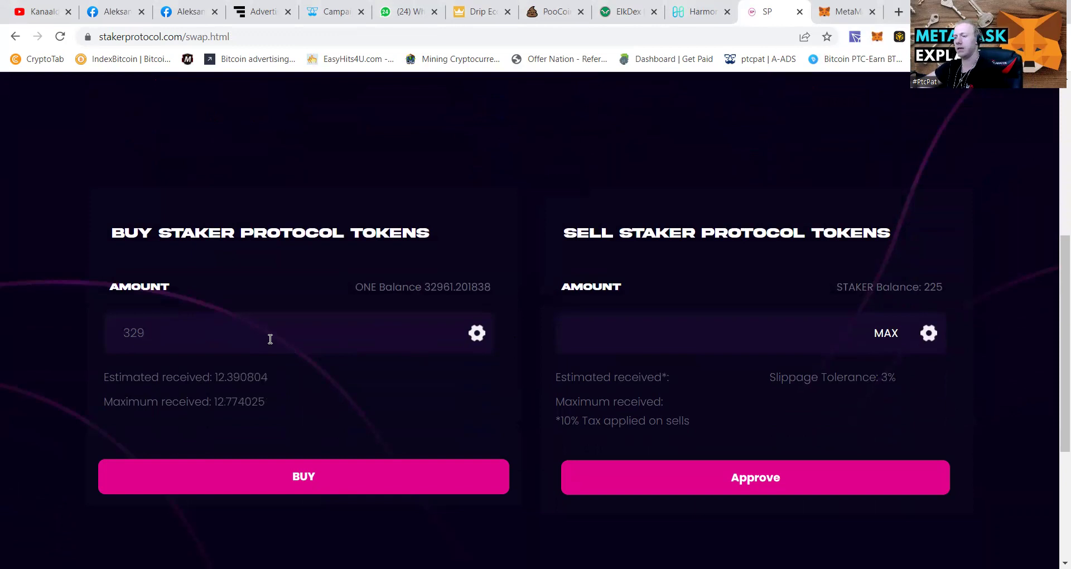
pyautogui.write('50')
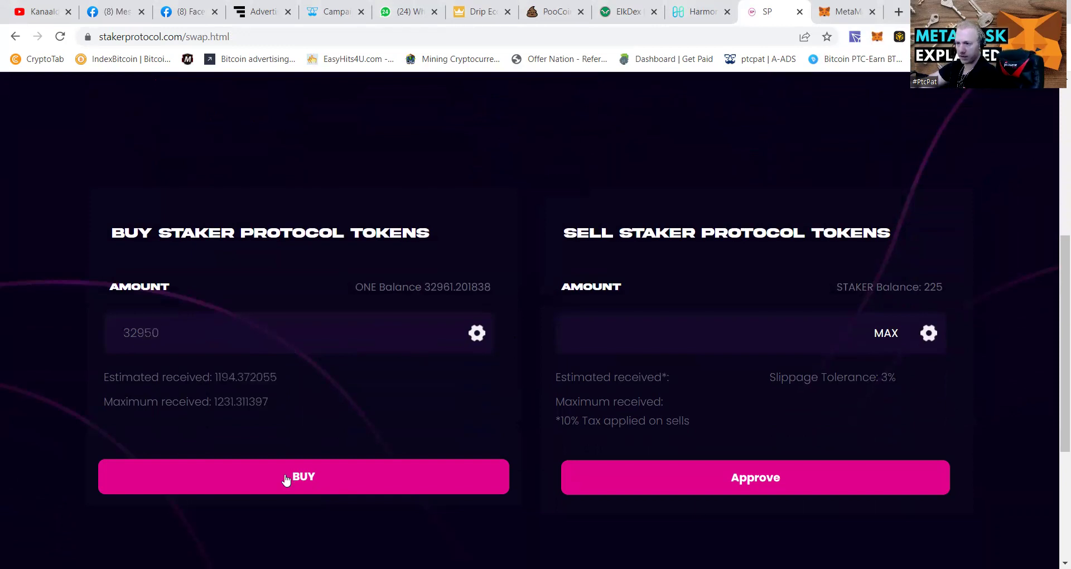
pyautogui.click(282, 476)
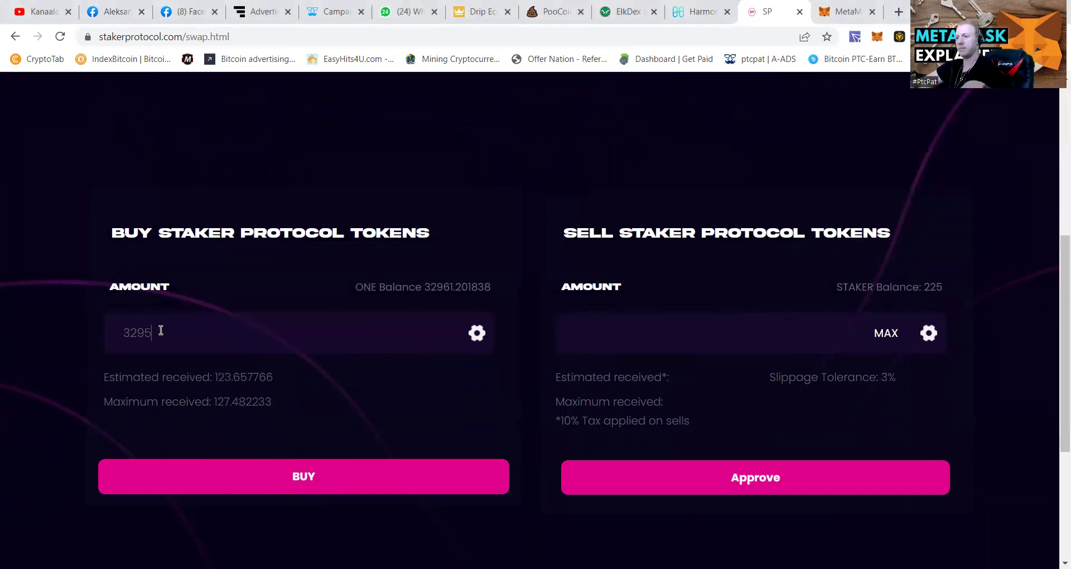
pyautogui.press('BackSpace')
pyautogui.write('9')
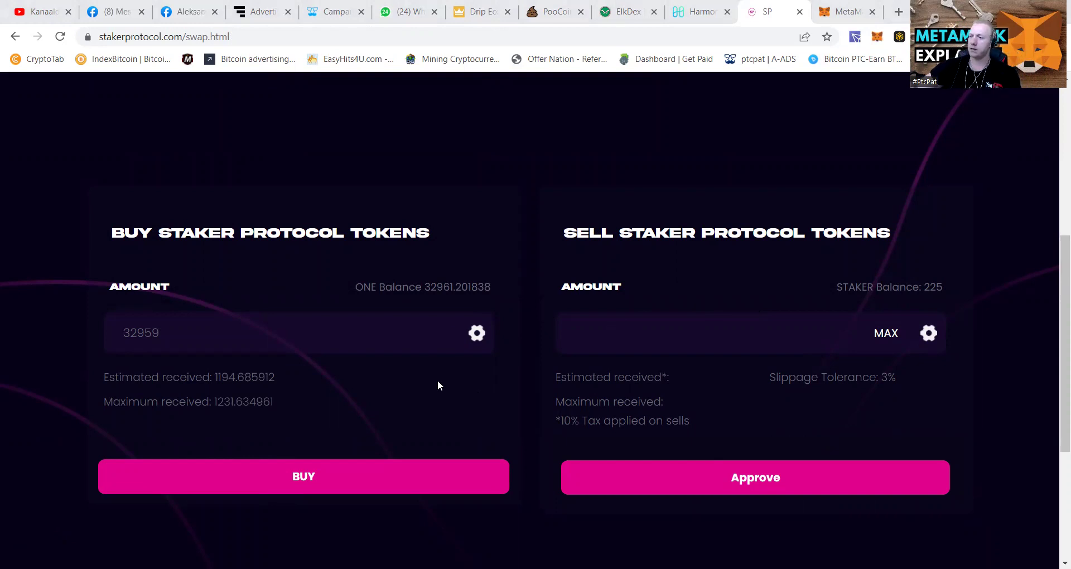
# Open the Staker Protocol welcome page and review the project introduction and the platform statistics
pyautogui.scroll(6, 229, 134)
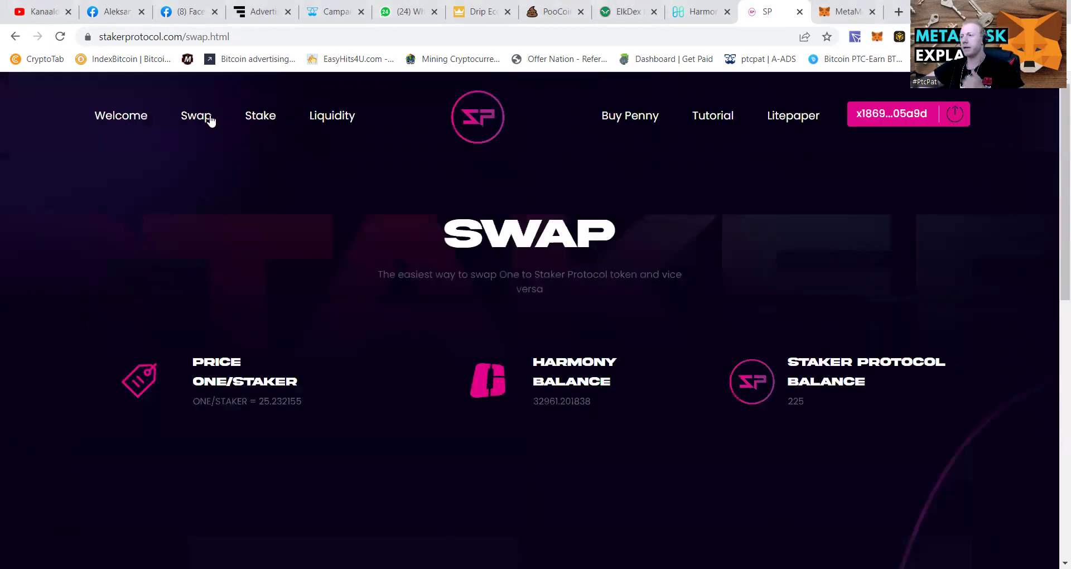
pyautogui.click(129, 119)
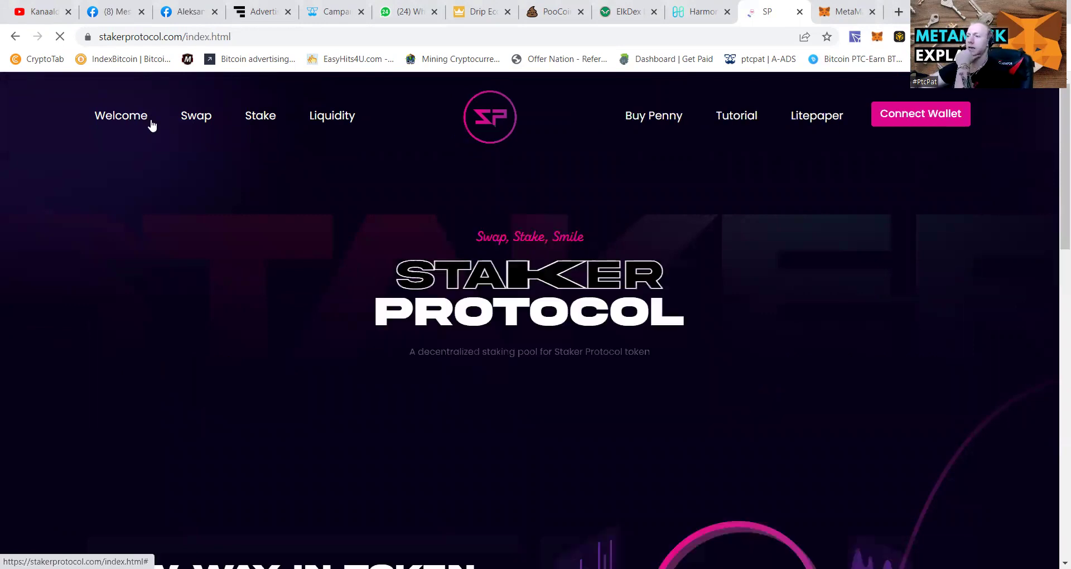
pyautogui.scroll(-10, 437, 226)
pyautogui.scroll(-5, 470, 233)
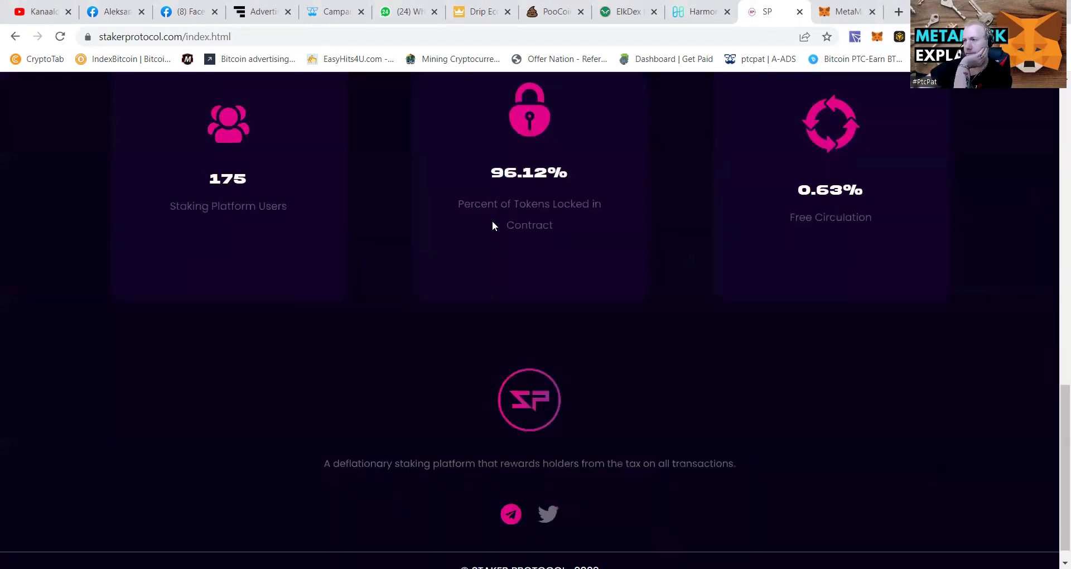
pyautogui.scroll(3, 466, 239)
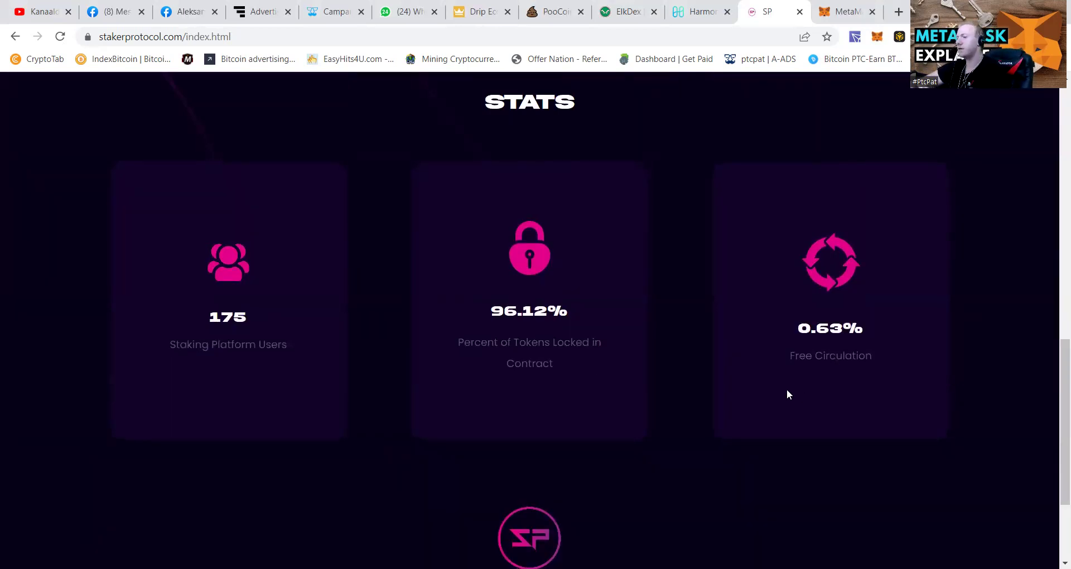
pyautogui.scroll(-3, 767, 363)
pyautogui.scroll(15, 379, 321)
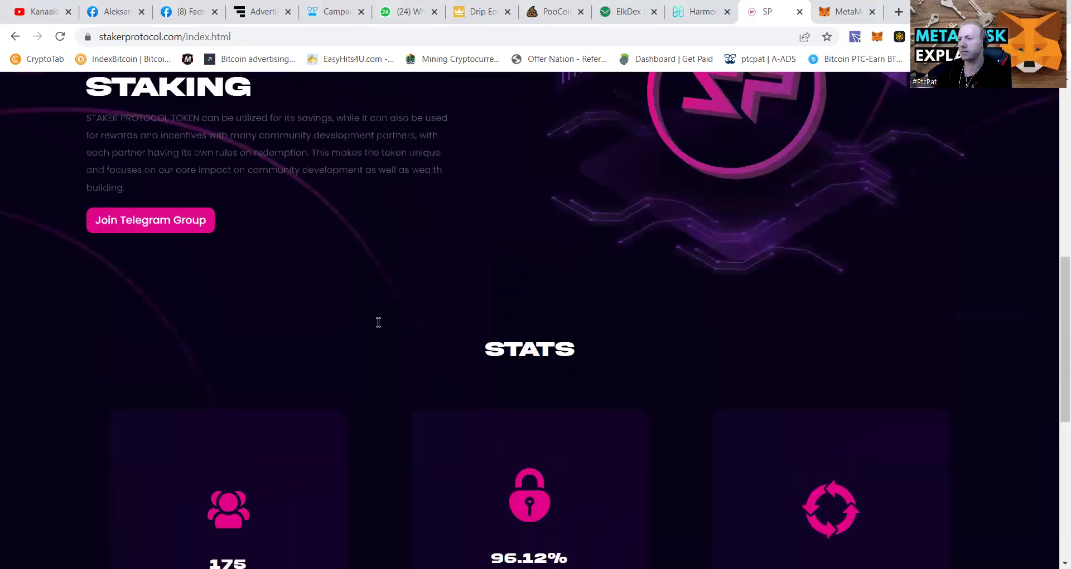
pyautogui.scroll(-3, 379, 318)
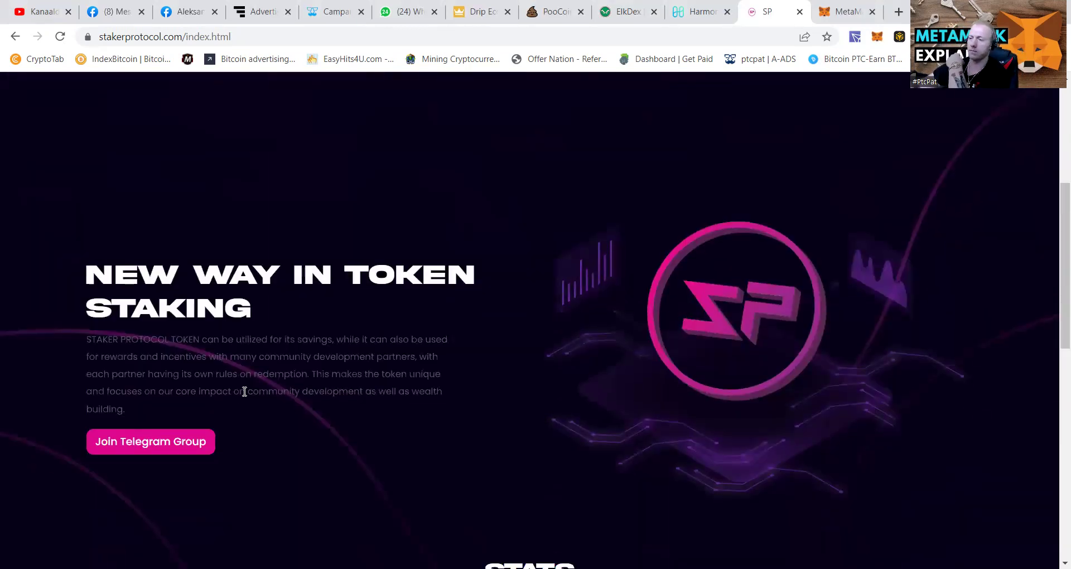
pyautogui.scroll(5, 389, 351)
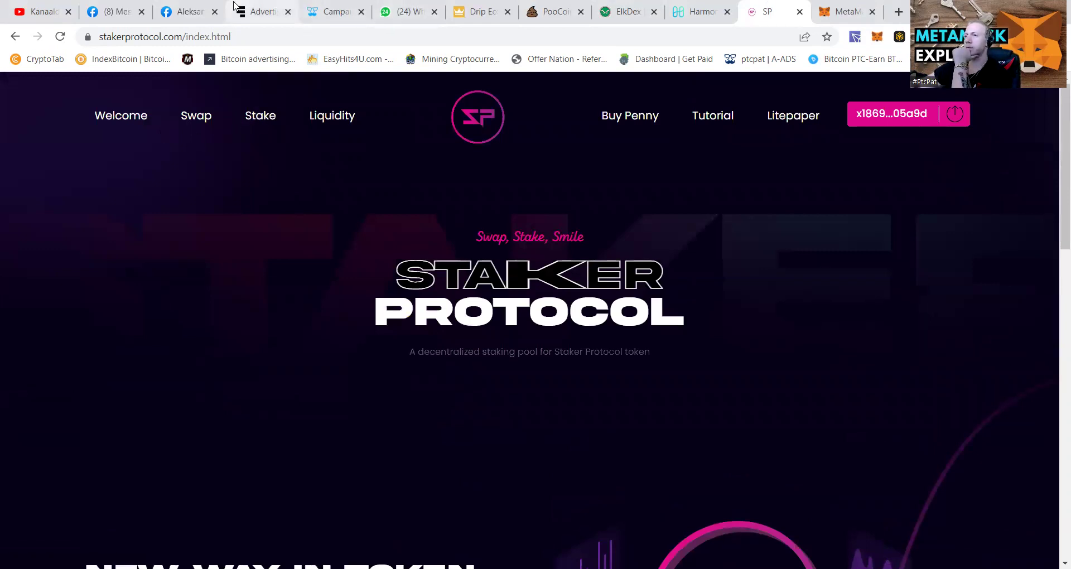
# Find the Staker Protocol referral link in the Messenger conversation and open its staking page
pyautogui.click(115, 12)
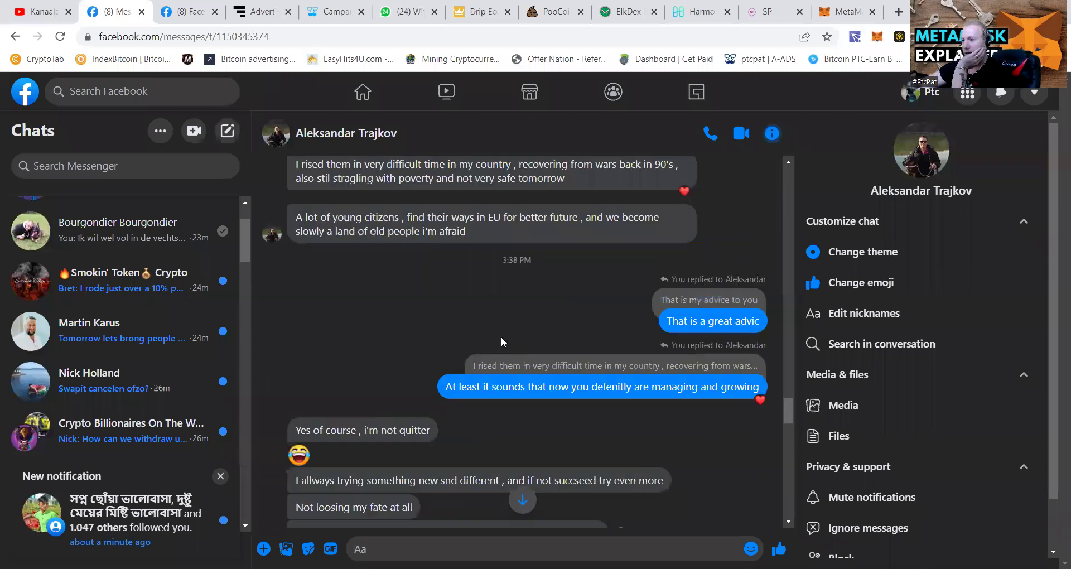
pyautogui.scroll(10, 466, 334)
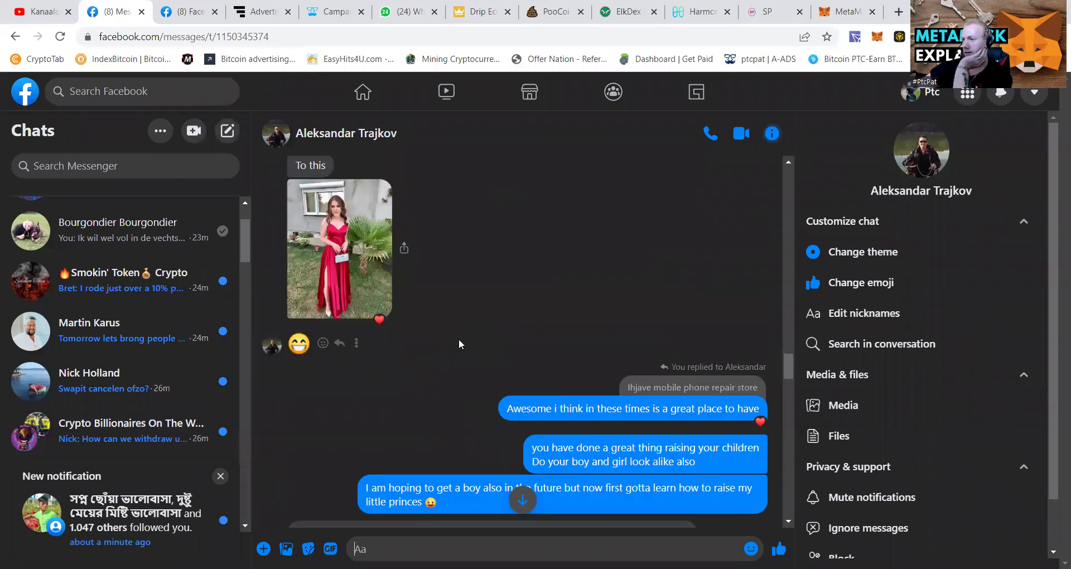
pyautogui.scroll(-3, 412, 386)
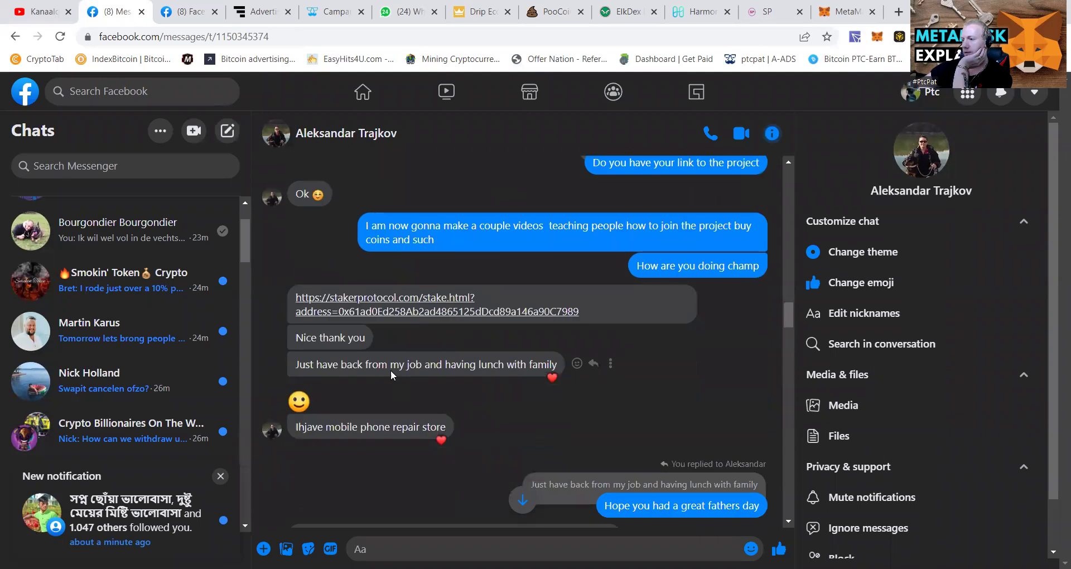
pyautogui.click(392, 307)
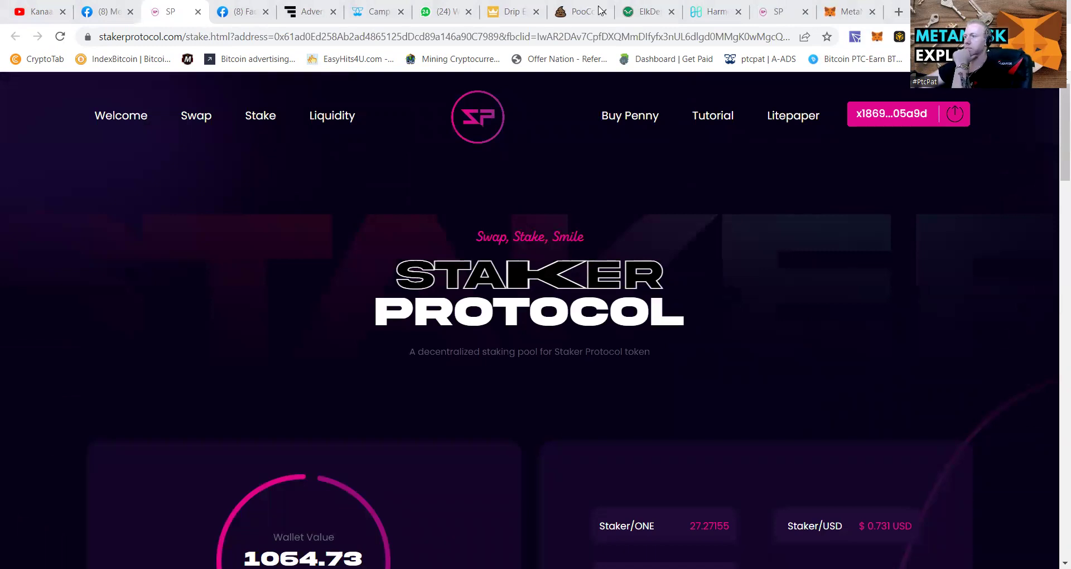
# Switch to WhatsApp to read the Staker Protocol contact's recent messages, and return to the project's welcome page
pyautogui.click(440, 12)
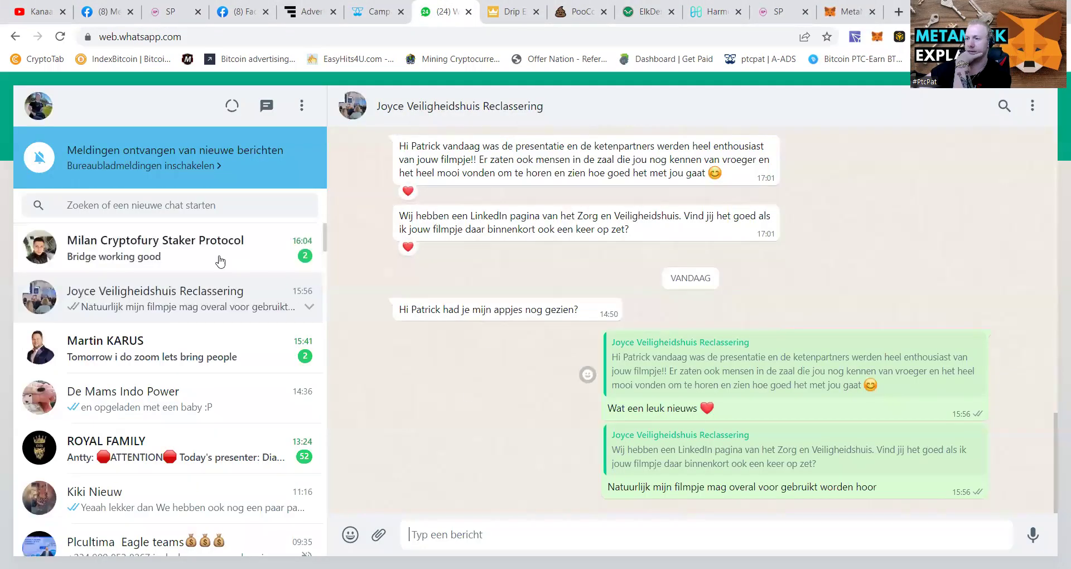
pyautogui.click(174, 260)
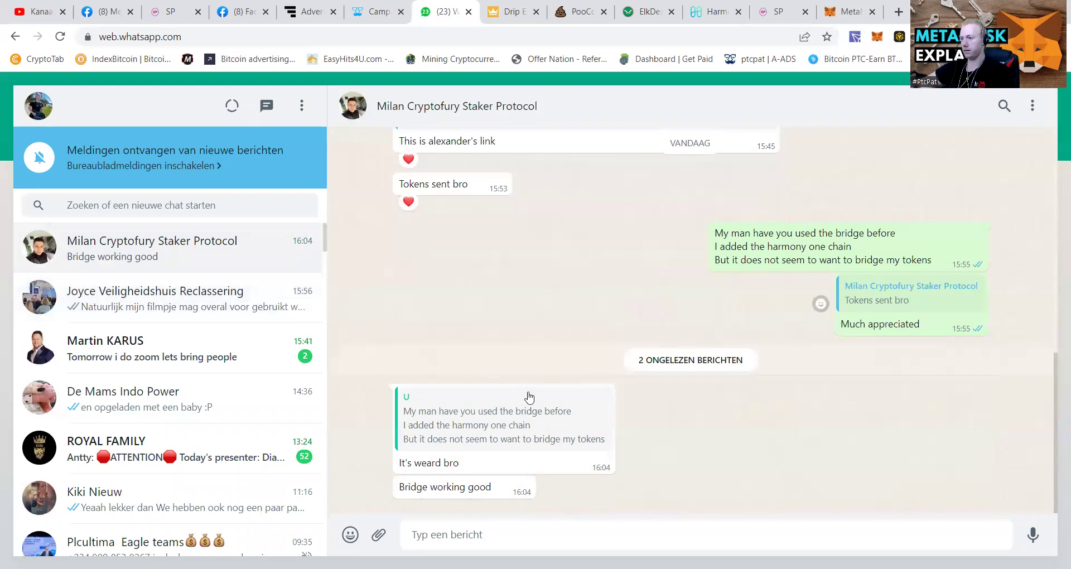
pyautogui.scroll(3, 726, 362)
pyautogui.scroll(3, 671, 381)
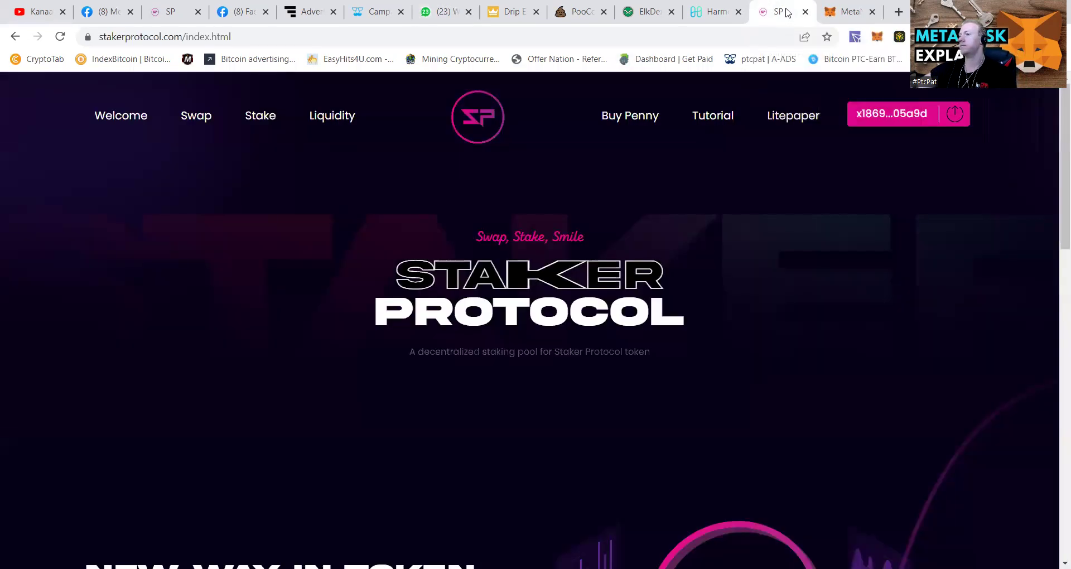
pyautogui.scroll(-7, 593, 260)
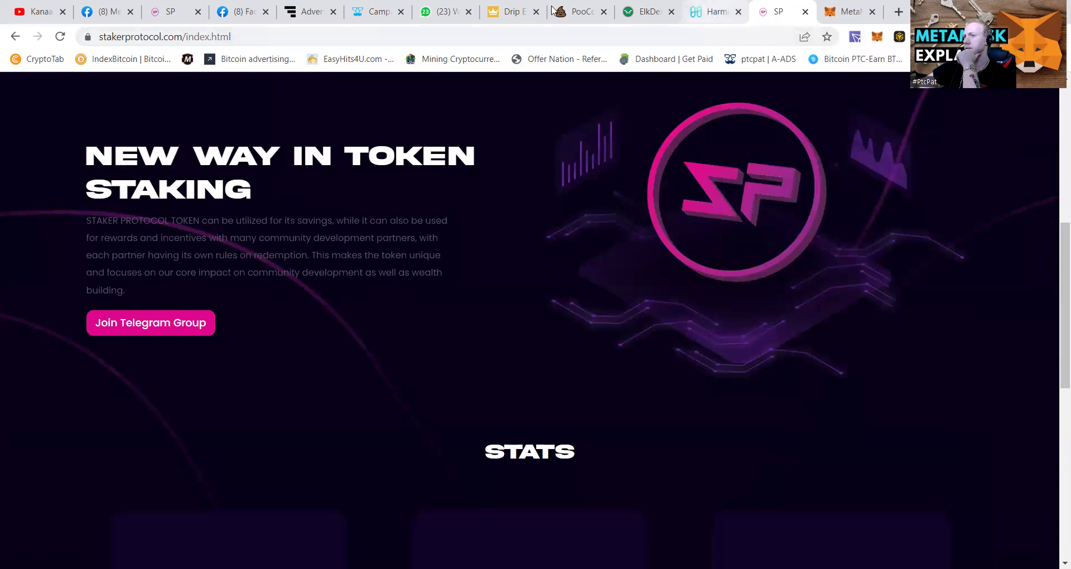
# Move the referral staking page beside the Staker Protocol welcome page and close the welcome page
pyautogui.click(170, 12)
pyautogui.moveTo(170, 11); pyautogui.dragTo(742, 4)
pyautogui.click(738, 11)
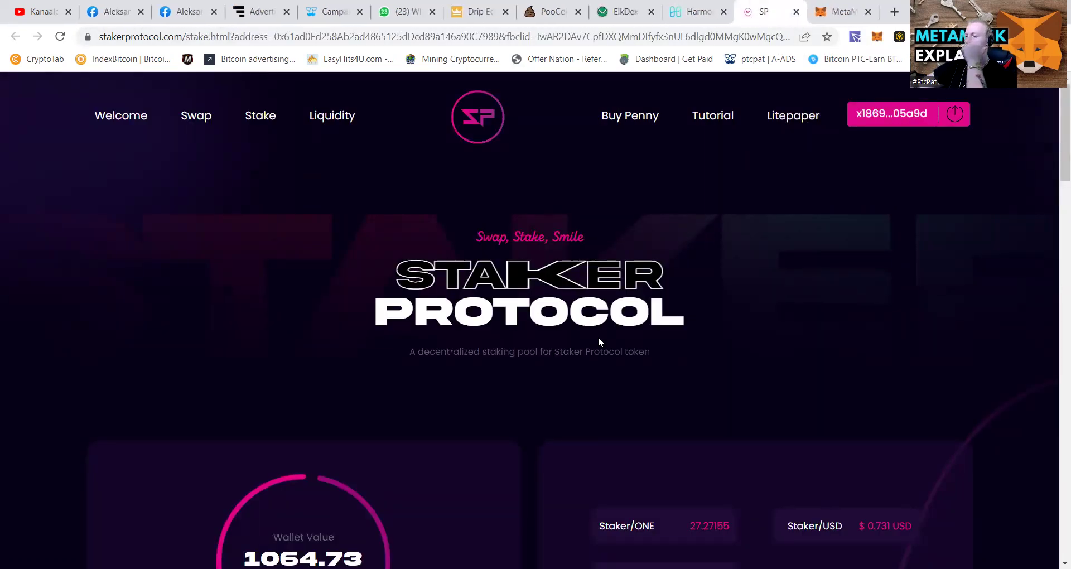
# Register the prefilled referral wallet address as the upline for the first staking amount
pyautogui.scroll(-6, 515, 311)
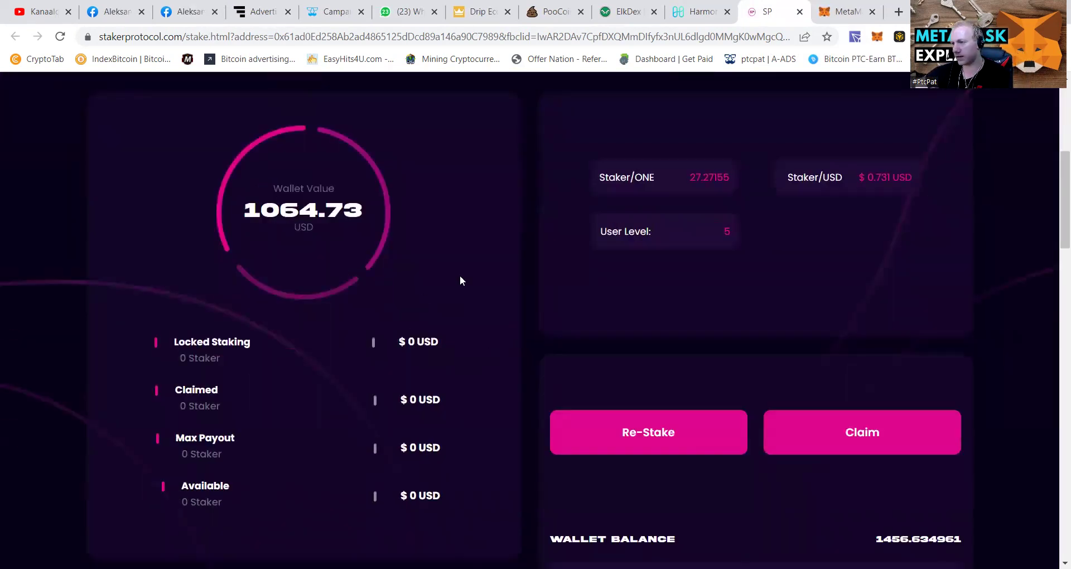
pyautogui.scroll(2, 449, 280)
pyautogui.scroll(-10, 494, 333)
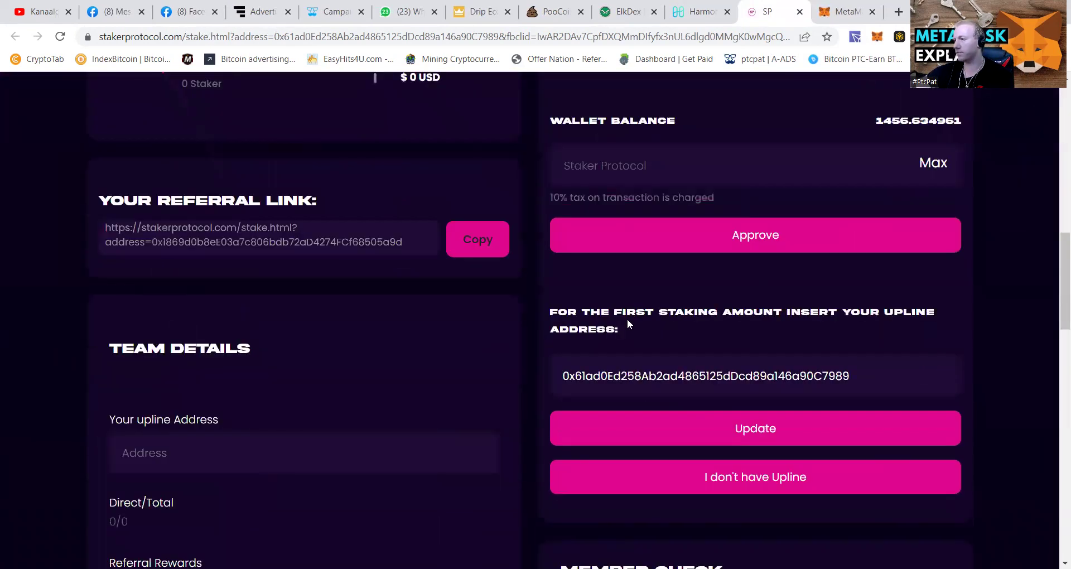
pyautogui.click(746, 431)
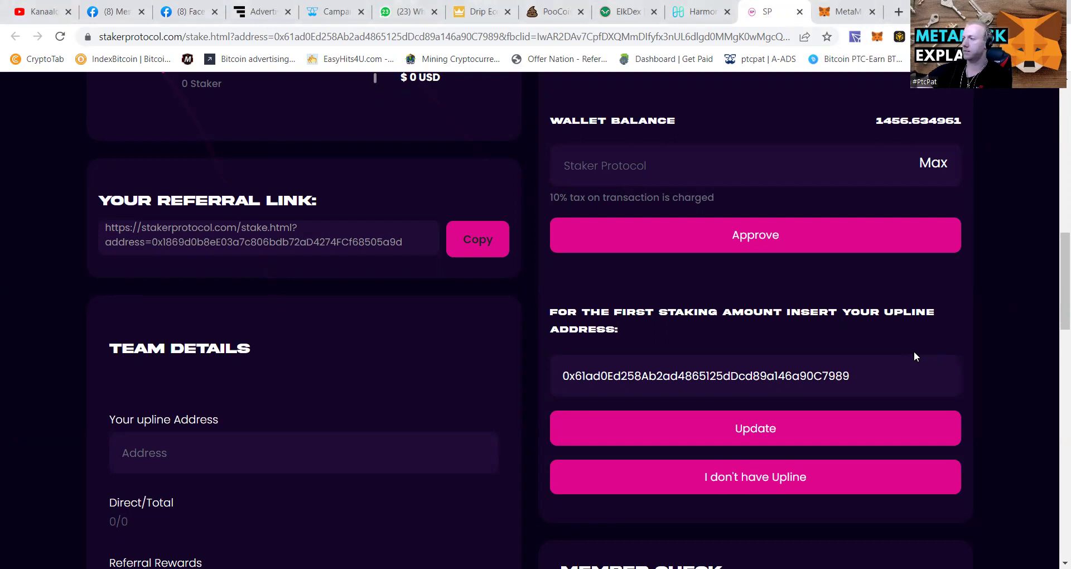
# Examine the member check, member info and wallet balance sections of the staking page
pyautogui.scroll(-3, 698, 433)
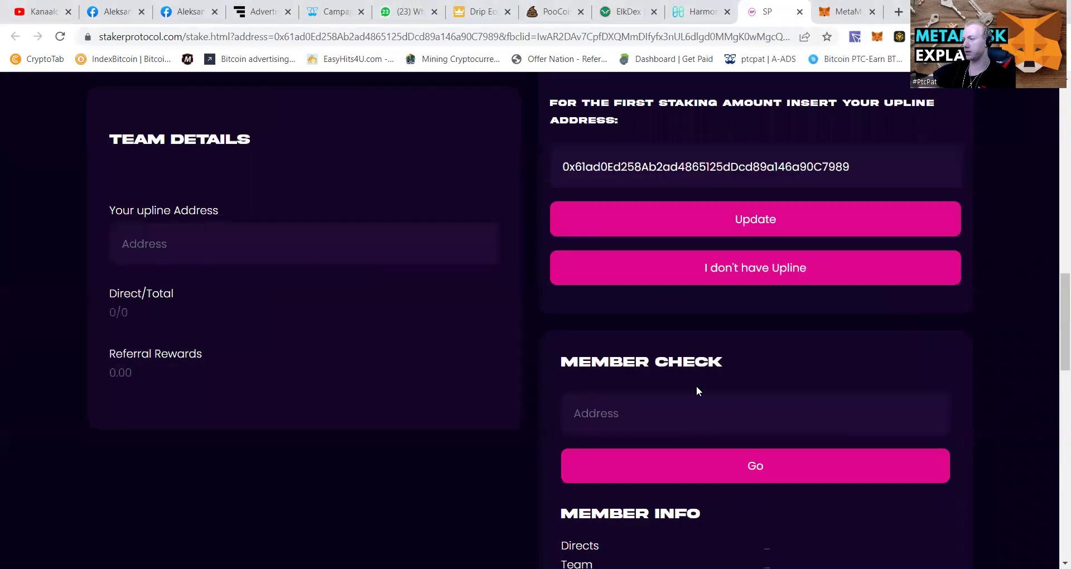
pyautogui.scroll(-3, 704, 370)
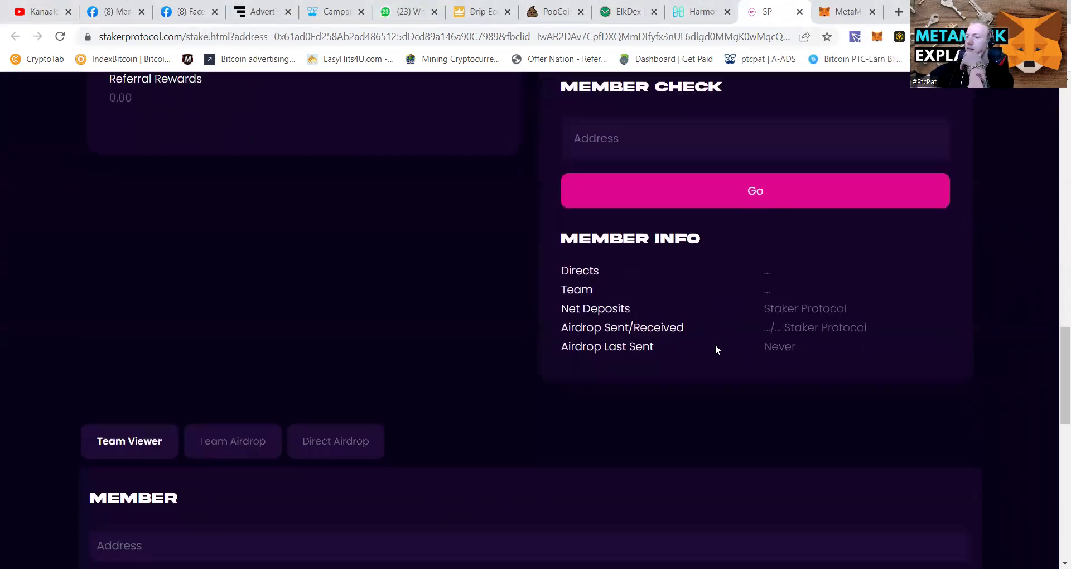
pyautogui.scroll(4, 716, 343)
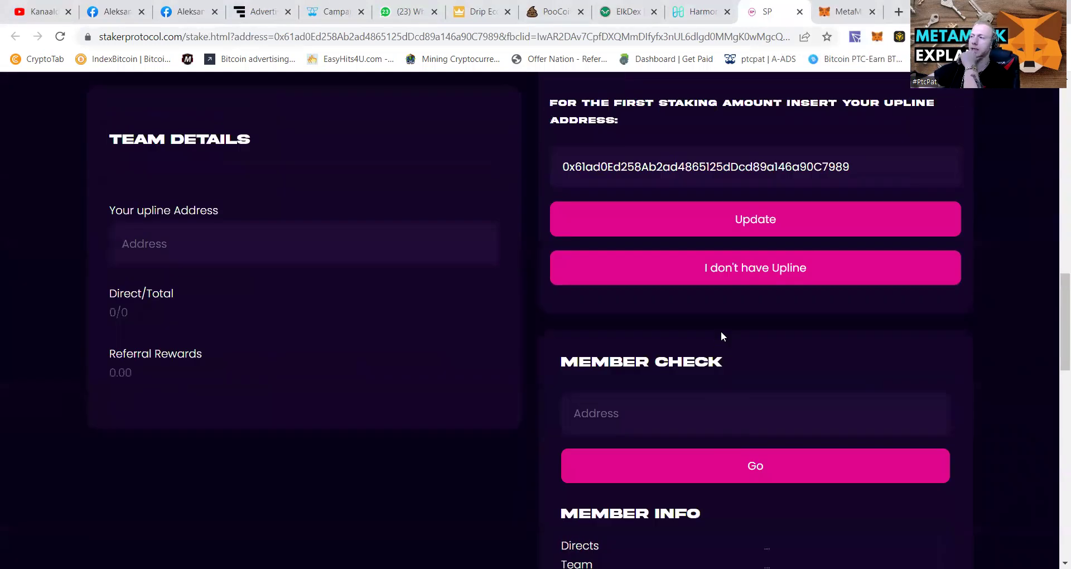
pyautogui.scroll(3, 721, 332)
pyautogui.scroll(3, 888, 332)
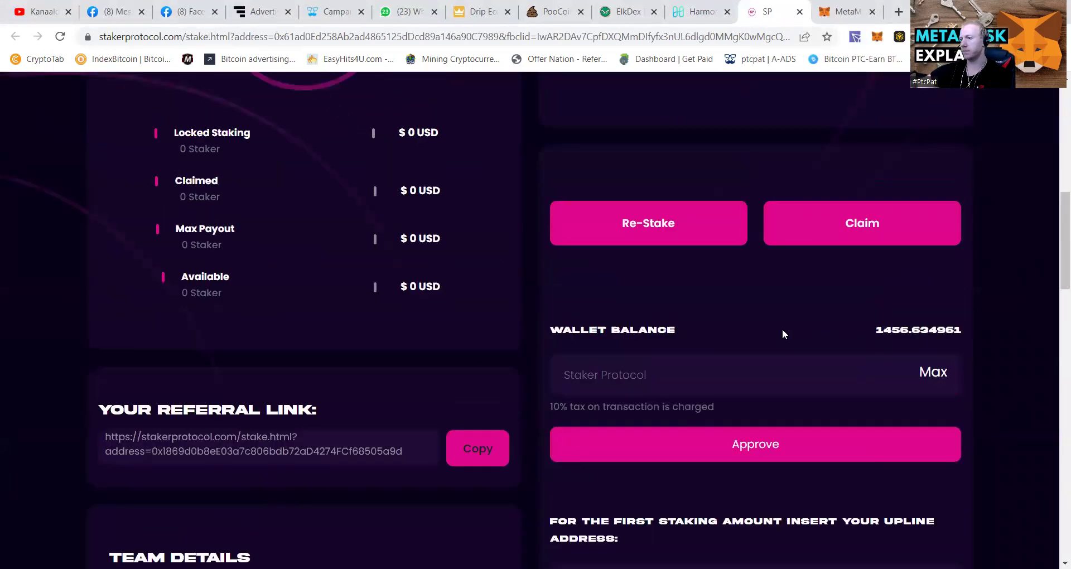
pyautogui.scroll(4, 771, 327)
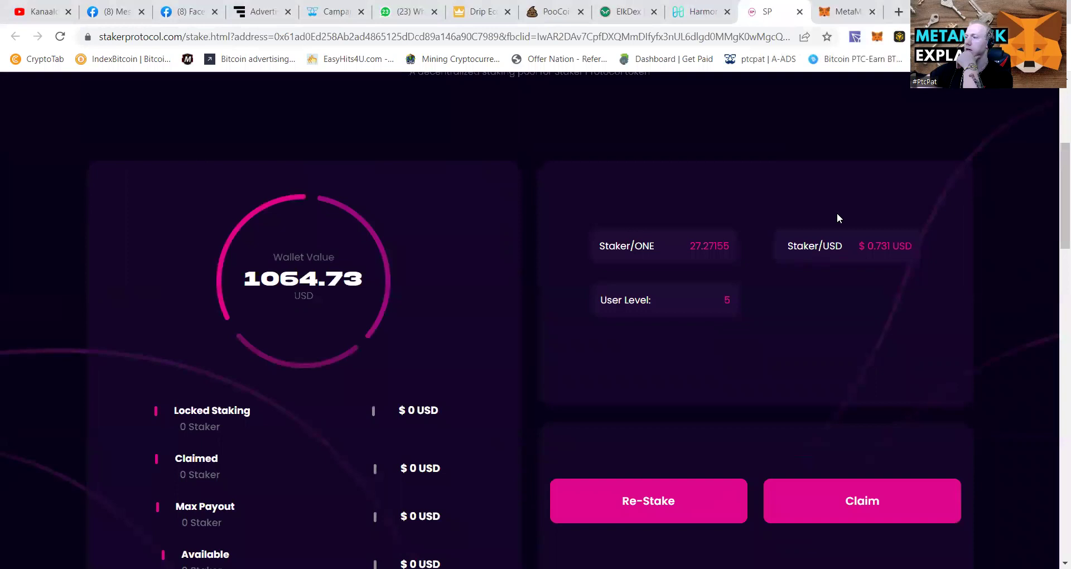
# Check the upline address in the team details and look at the personal referral link
pyautogui.scroll(-9, 811, 227)
pyautogui.scroll(-3, 728, 237)
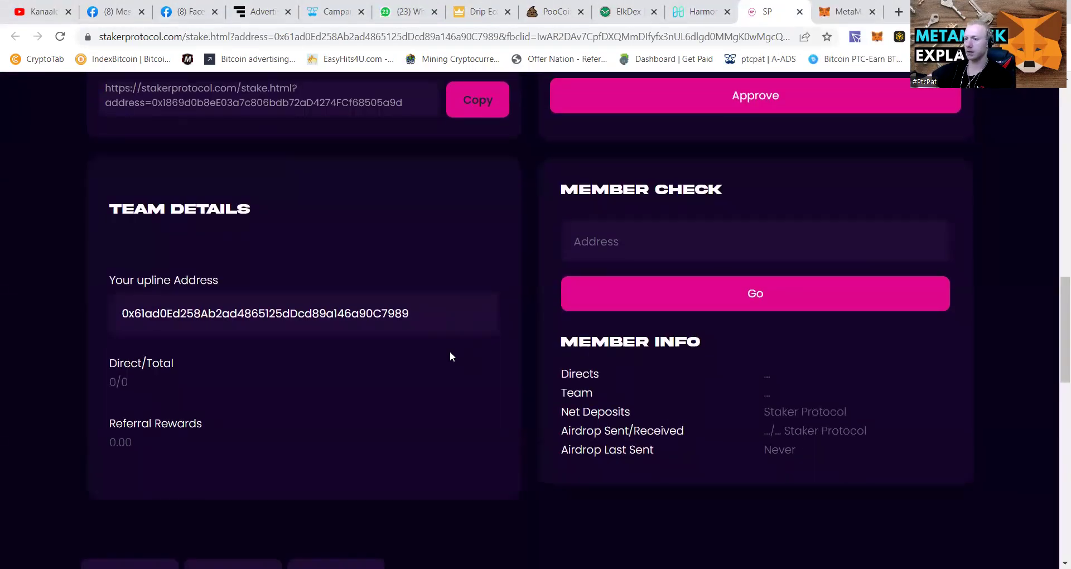
pyautogui.scroll(-1, 472, 346)
pyautogui.scroll(5, 536, 315)
pyautogui.scroll(1, 220, 357)
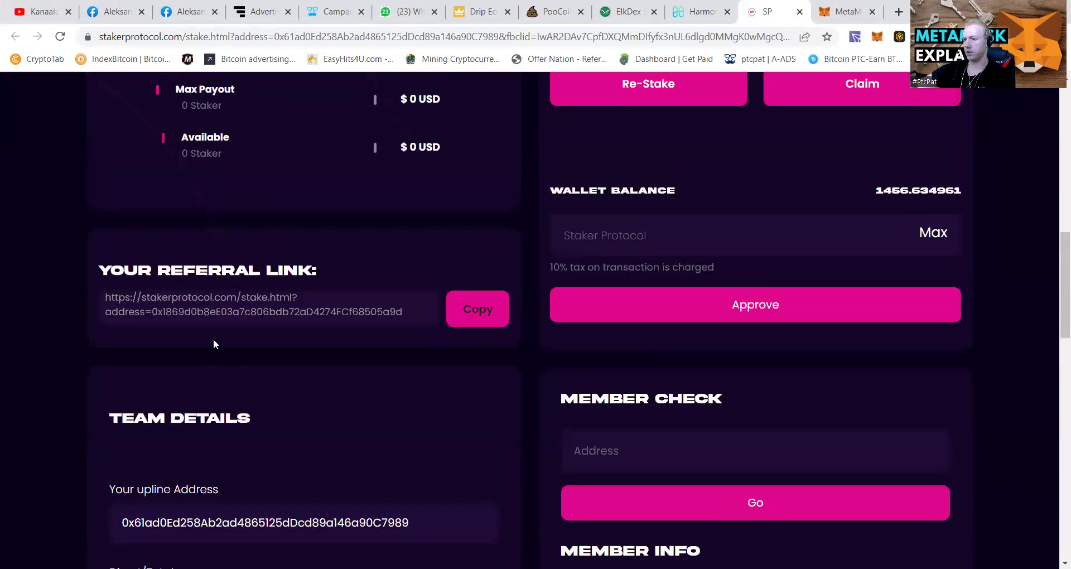
pyautogui.scroll(-5, 232, 392)
# Set the staking amount to the maximum wallet balance of 1456.634961 Staker and approve the token spending
pyautogui.scroll(8, 562, 275)
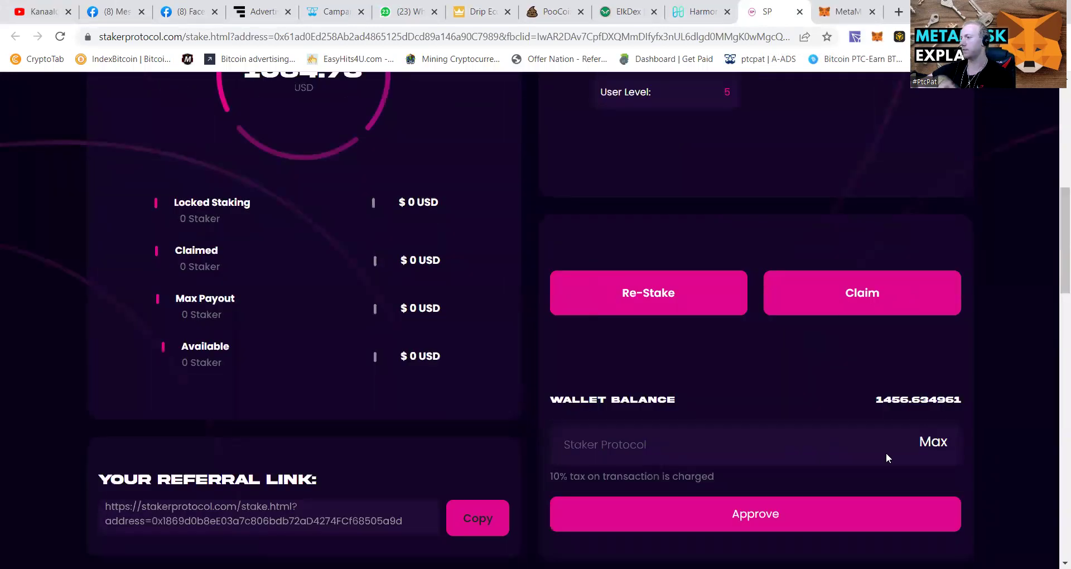
pyautogui.click(929, 447)
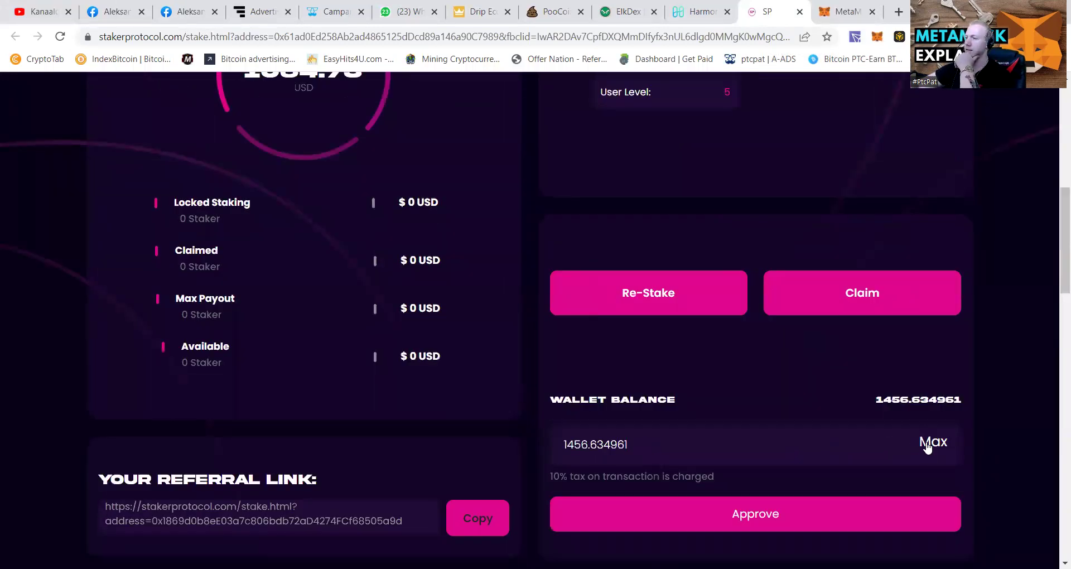
pyautogui.click(635, 518)
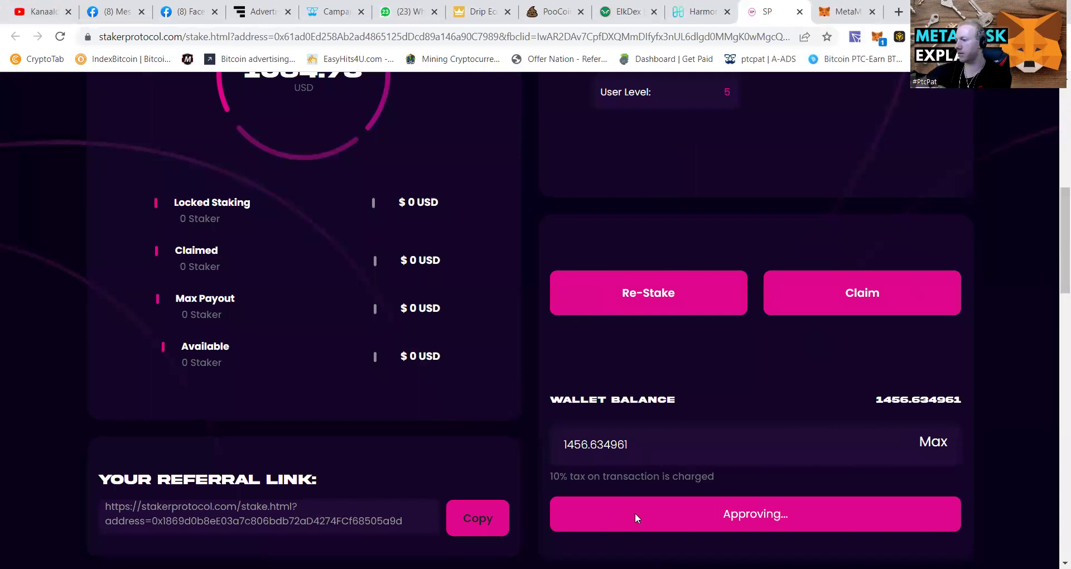
pyautogui.scroll(5, 392, 364)
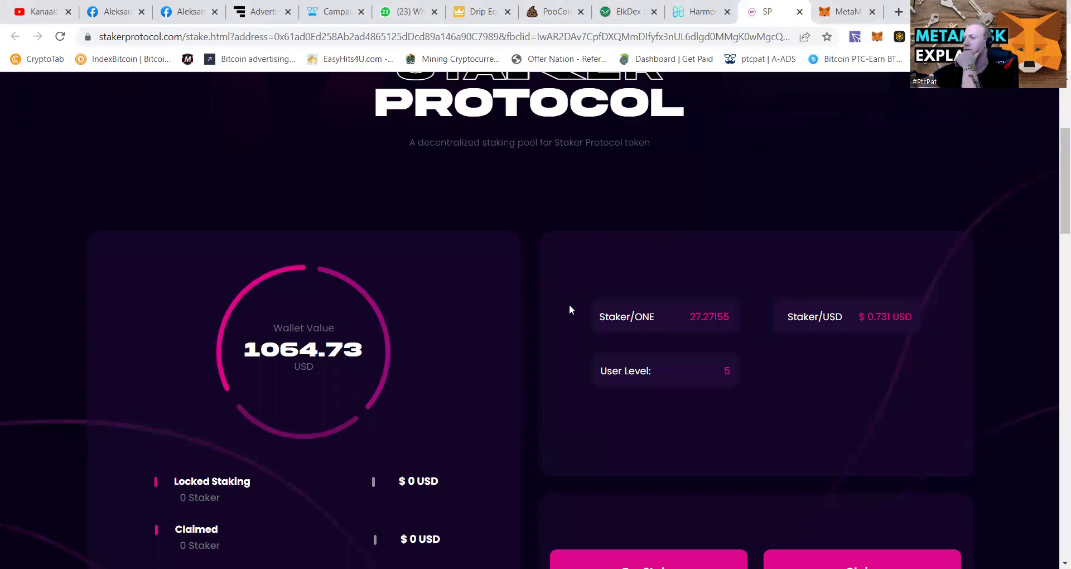
pyautogui.scroll(-5, 653, 294)
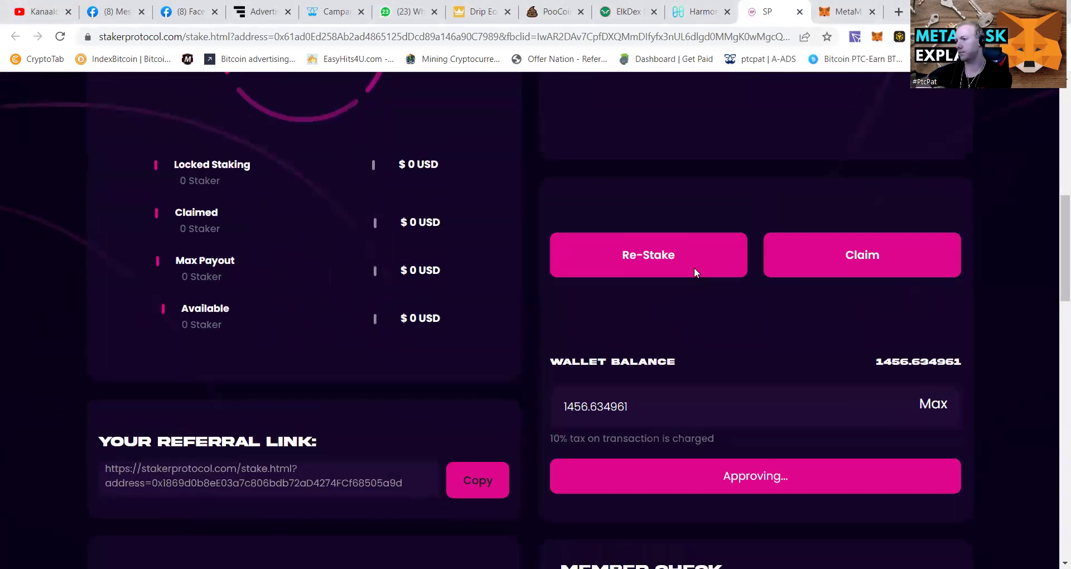
pyautogui.scroll(3, 694, 267)
pyautogui.scroll(-5, 804, 316)
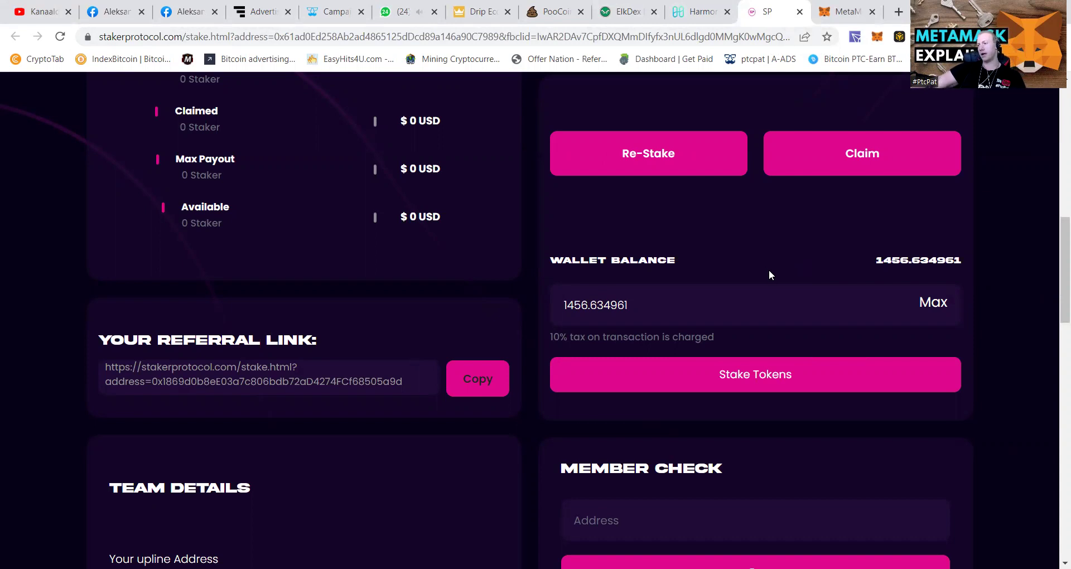
# Stake the approved Staker tokens
pyautogui.click(745, 380)
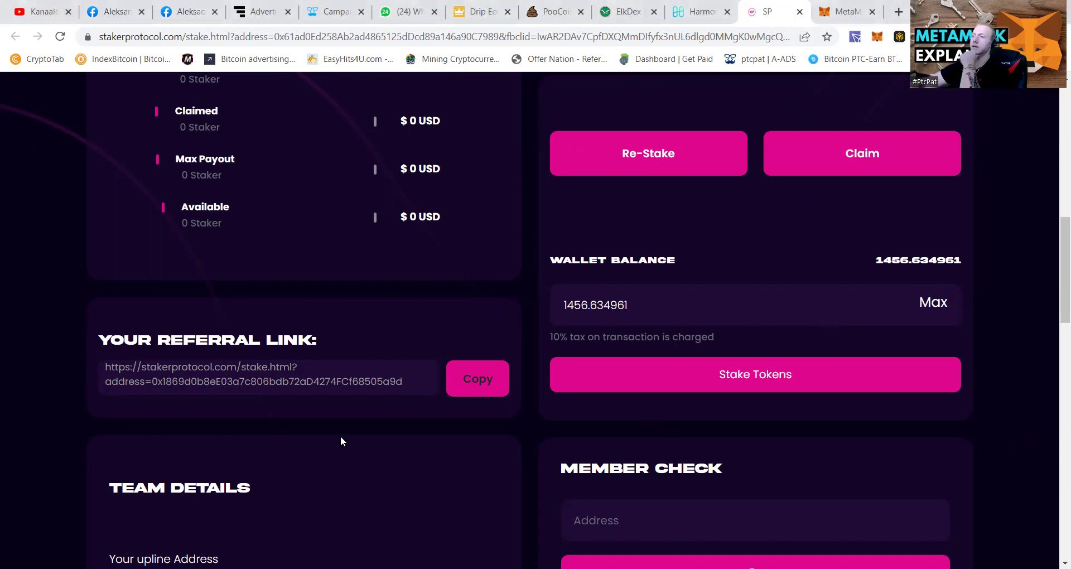
pyautogui.scroll(6, 277, 330)
pyautogui.scroll(-9, 641, 357)
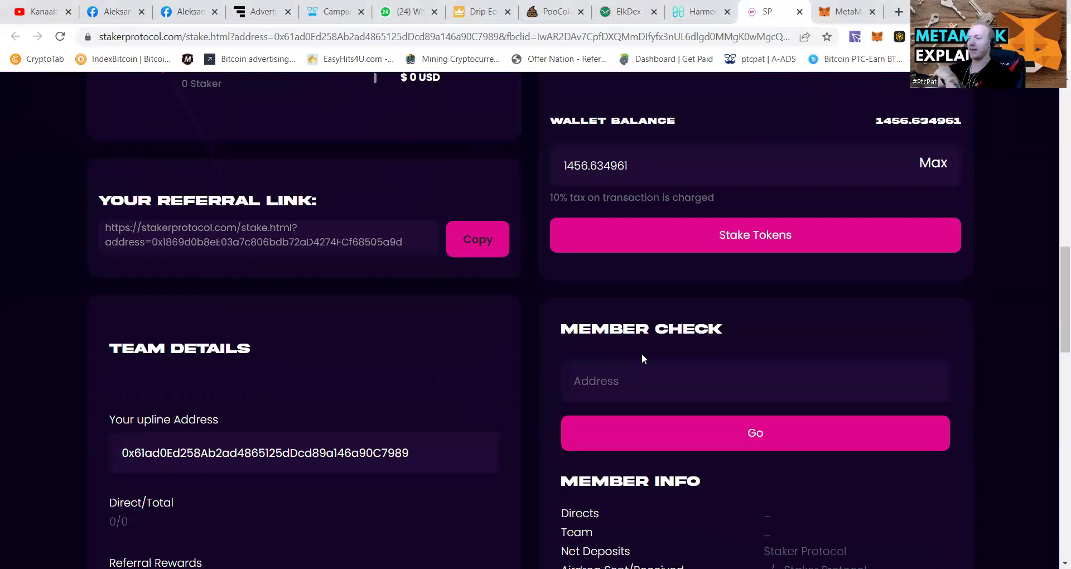
pyautogui.scroll(-3, 639, 352)
pyautogui.scroll(6, 425, 362)
pyautogui.scroll(1, 426, 363)
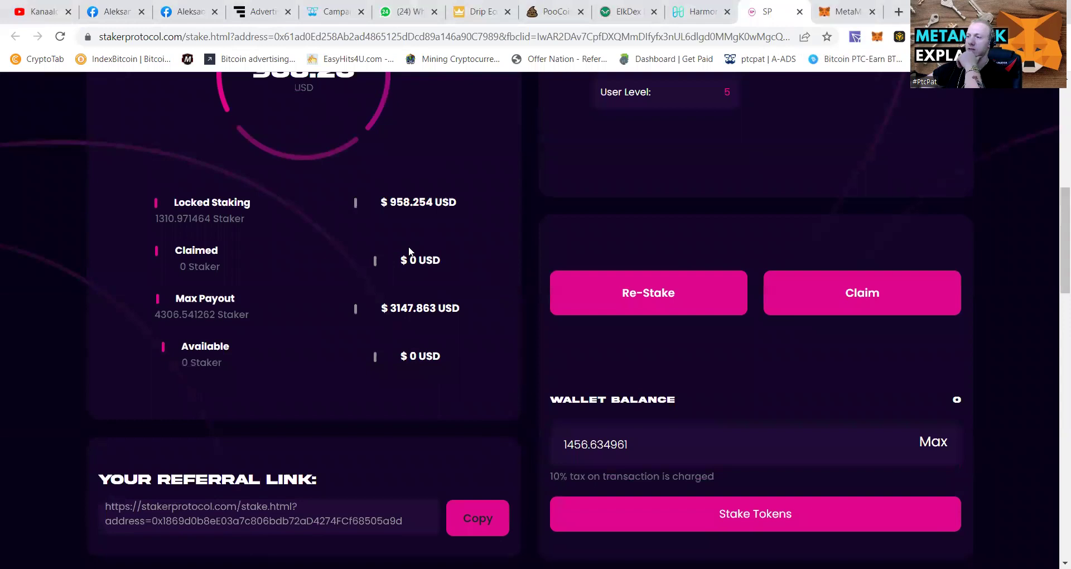
# Review the wallet value, locked staking amount and maximum payout of the new stake
pyautogui.tripleClick(400, 208)
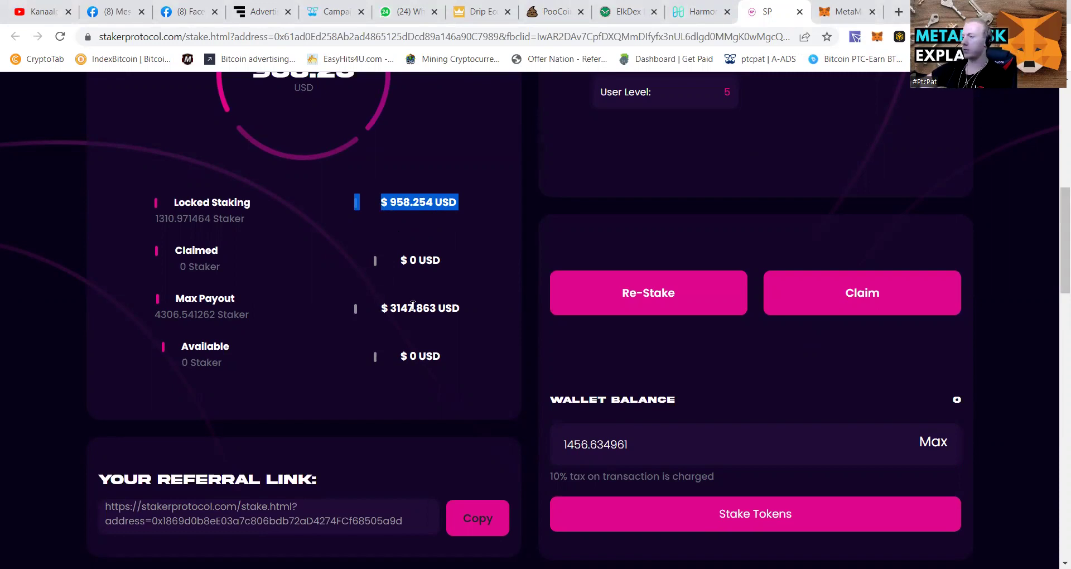
pyautogui.scroll(6, 407, 315)
pyautogui.scroll(-4, 405, 290)
pyautogui.scroll(2, 489, 313)
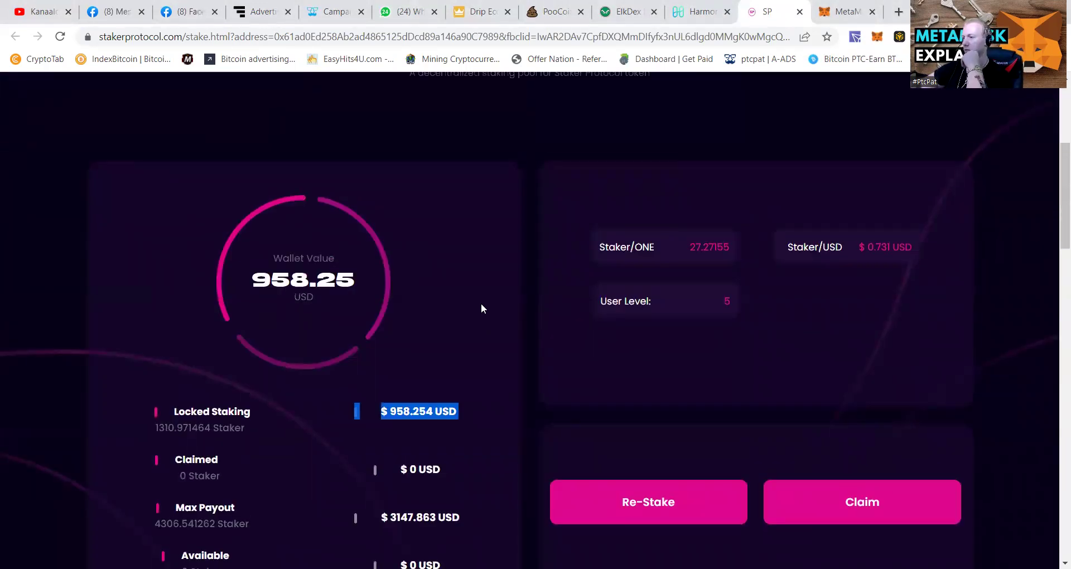
# Review the referral link, team details and member info sections of the staking page
pyautogui.scroll(-6, 477, 307)
pyautogui.scroll(-1, 375, 301)
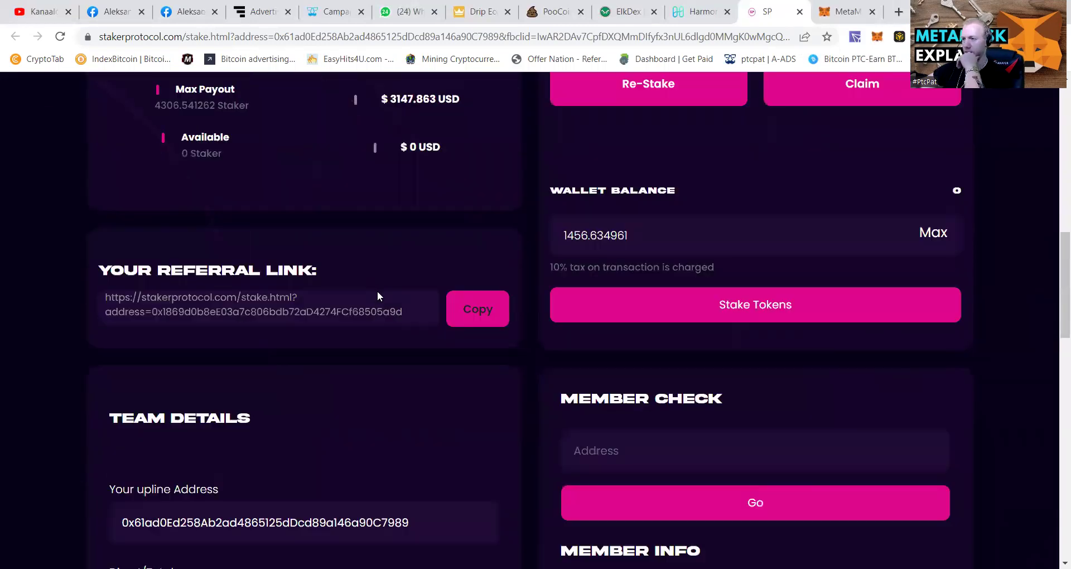
pyautogui.scroll(-3, 368, 314)
pyautogui.scroll(-2, 393, 318)
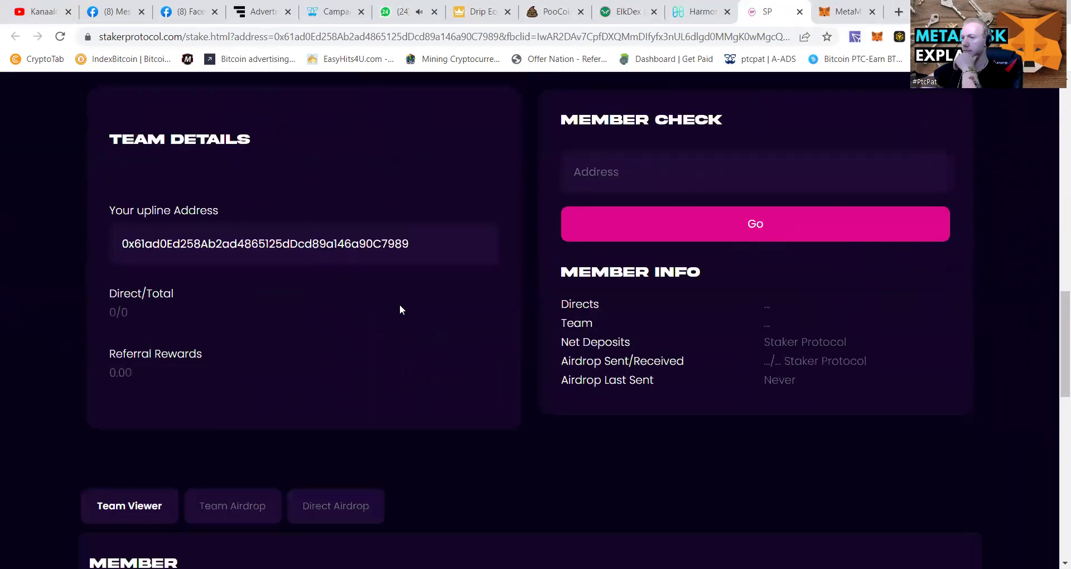
pyautogui.scroll(2, 657, 330)
pyautogui.scroll(-6, 454, 302)
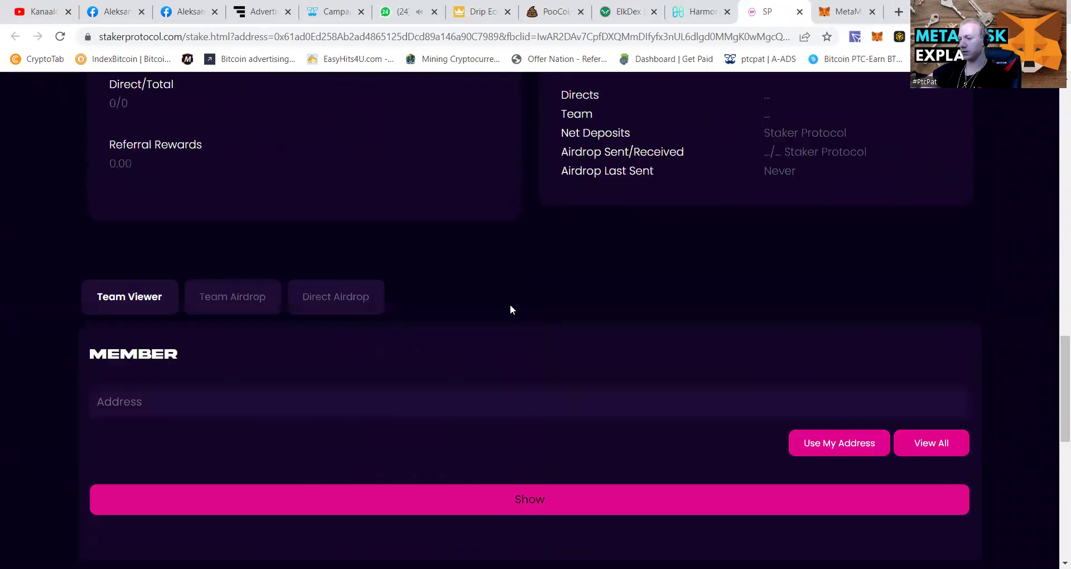
# Look through the team viewer section and display the Team Airdrop and Direct Airdrop forms
pyautogui.scroll(-5, 486, 295)
pyautogui.scroll(6, 485, 295)
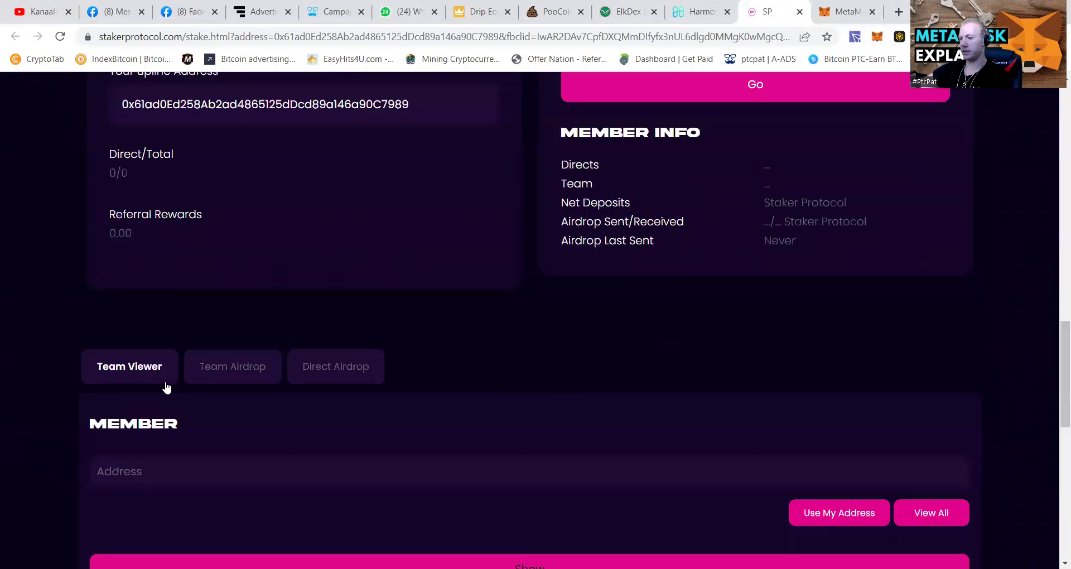
pyautogui.click(207, 368)
pyautogui.click(354, 370)
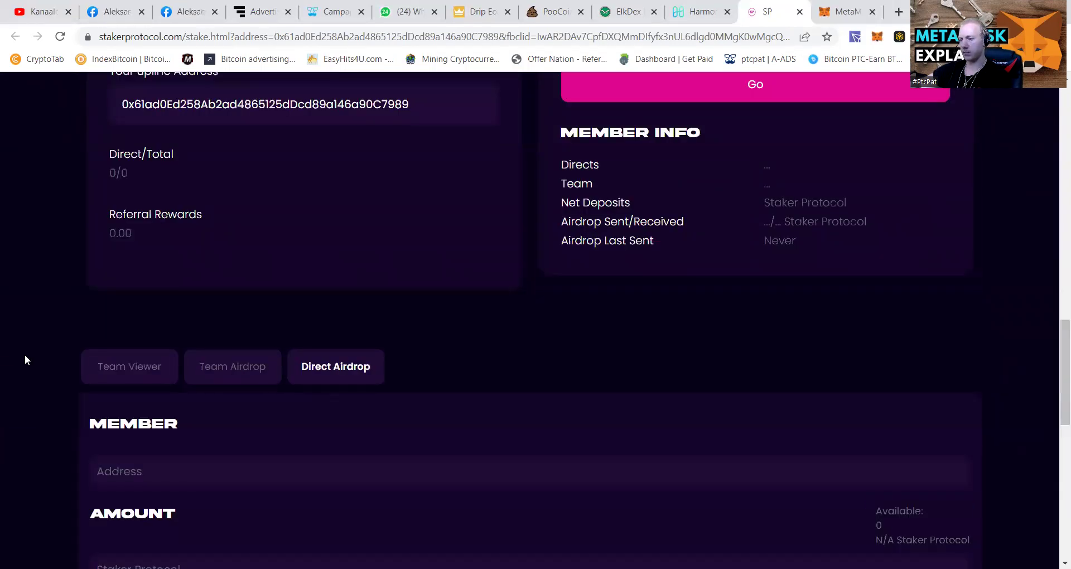
# Display the Team Viewer form again and read the About section on staking conditions, rewards and taxes
pyautogui.click(137, 380)
pyautogui.scroll(-5, 393, 340)
pyautogui.scroll(15, 392, 337)
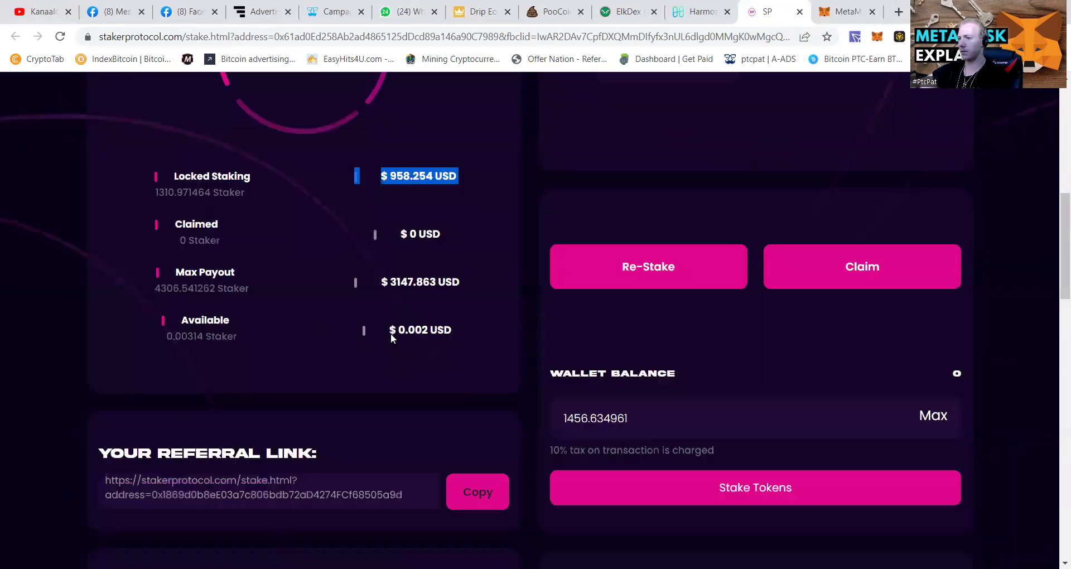
pyautogui.scroll(-15, 416, 311)
pyautogui.scroll(-5, 413, 324)
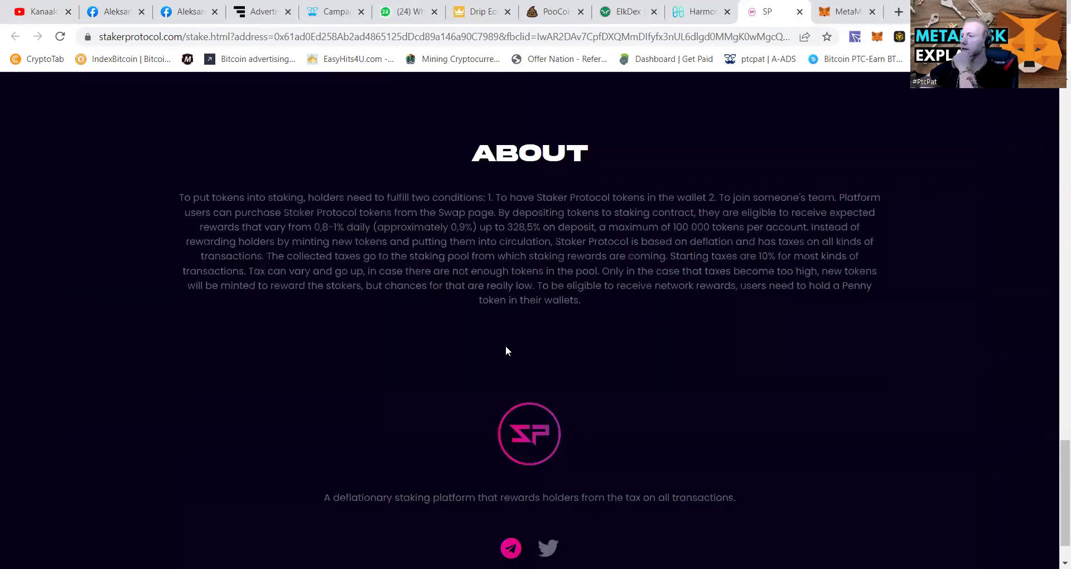
pyautogui.scroll(3, 279, 405)
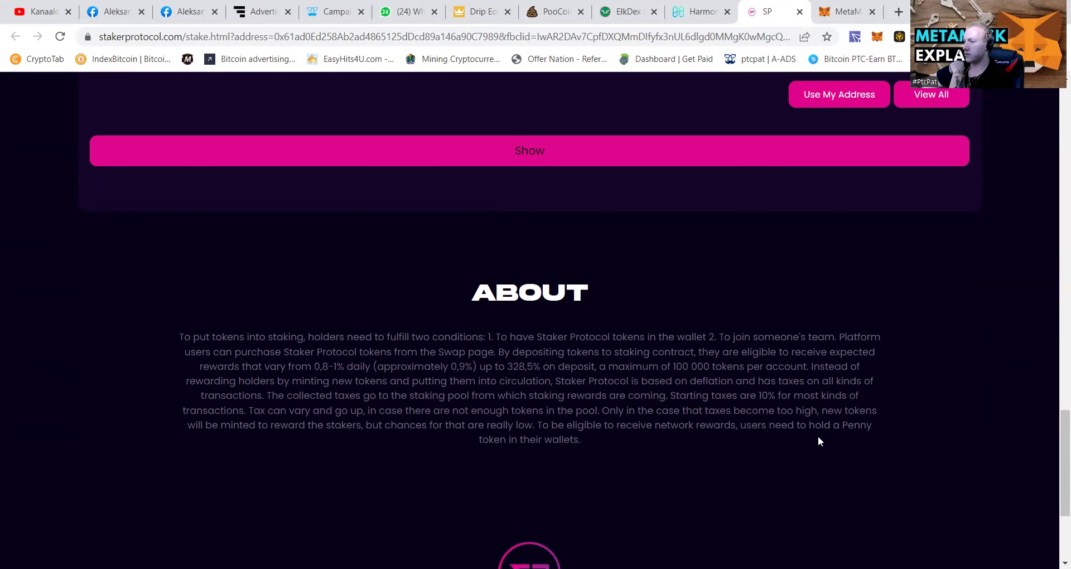
pyautogui.scroll(-3, 596, 428)
# Review the staking overview and highlight the USD value of the available rewards
pyautogui.scroll(15, 524, 396)
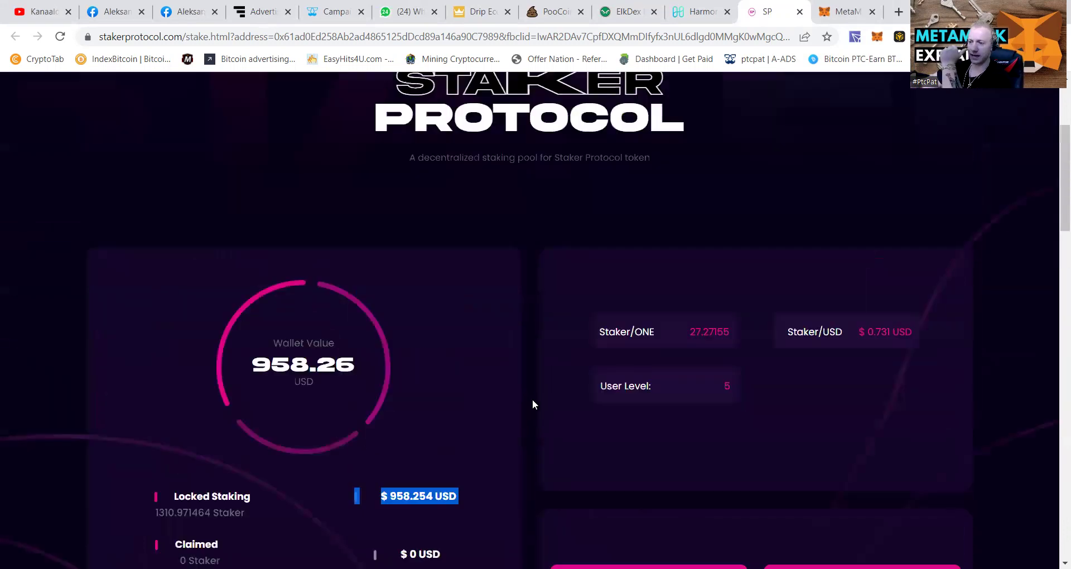
pyautogui.scroll(-4, 542, 389)
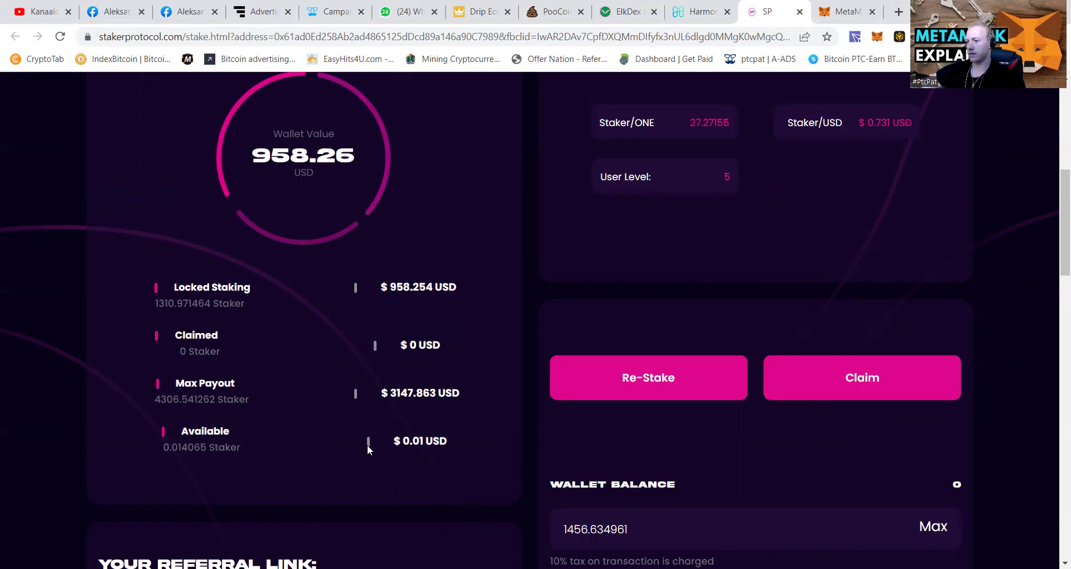
pyautogui.moveTo(367, 444); pyautogui.dragTo(715, 436)
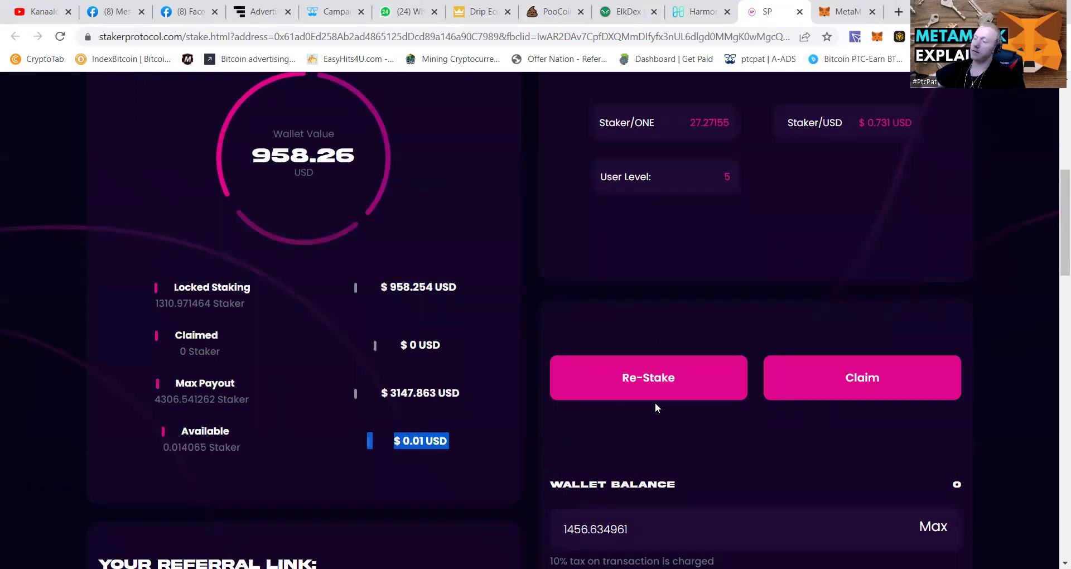